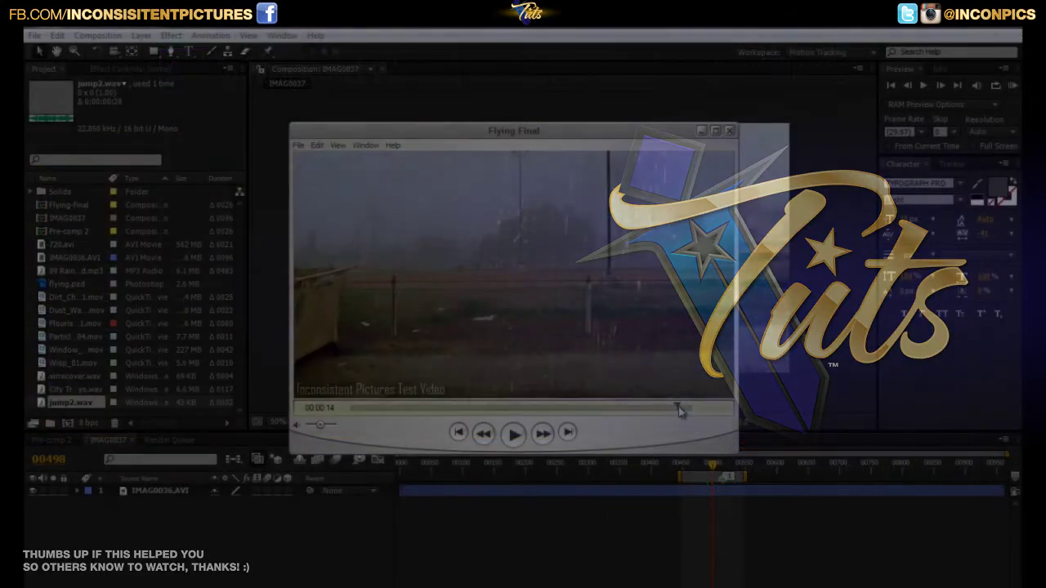
Examine the take-off moment in the rendered Flying Final clip and minimize the player window
drag(677, 410, 643, 408)
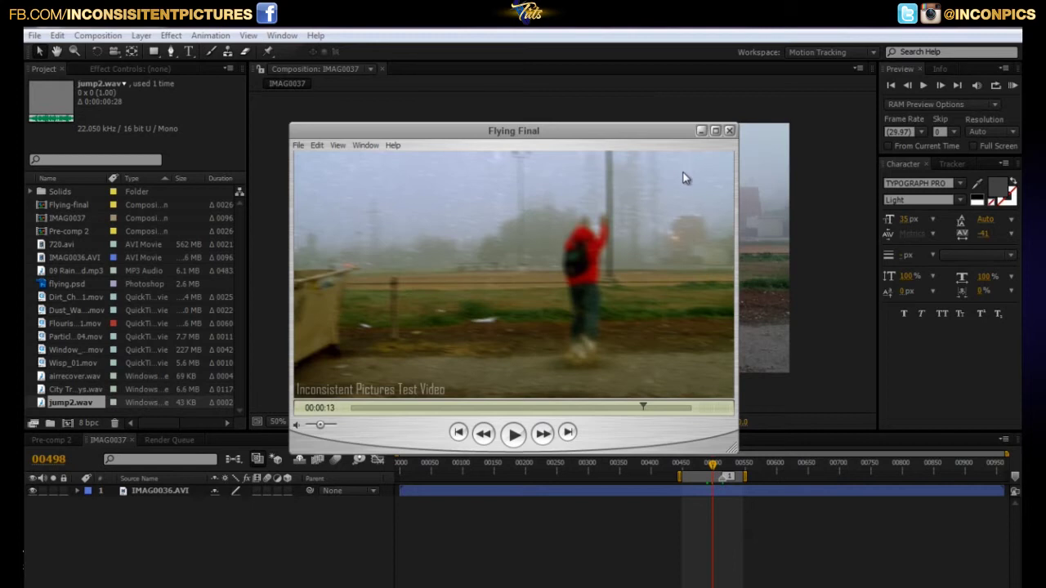
drag(643, 407, 644, 406)
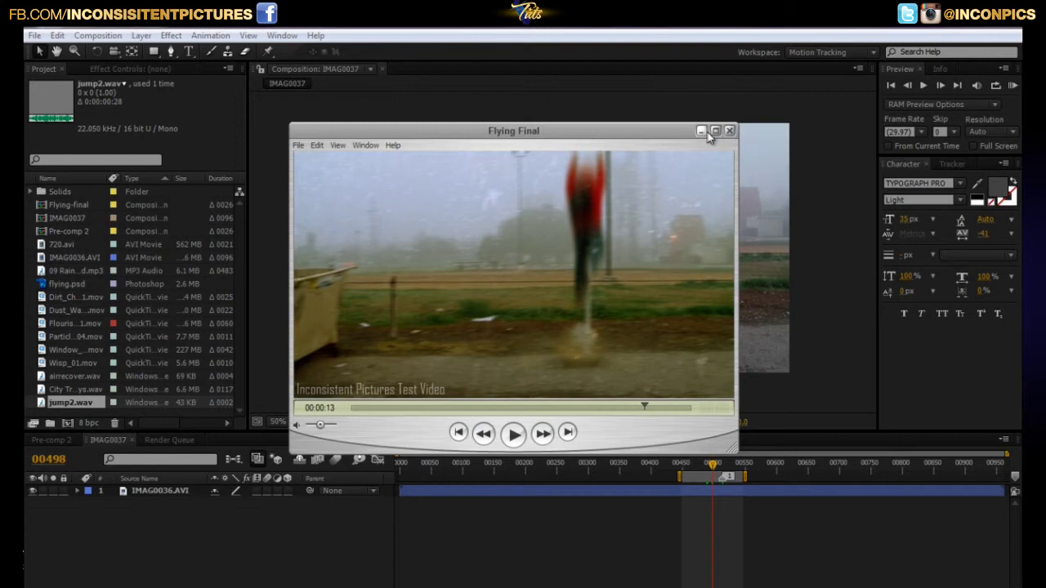
drag(659, 134, 686, 90)
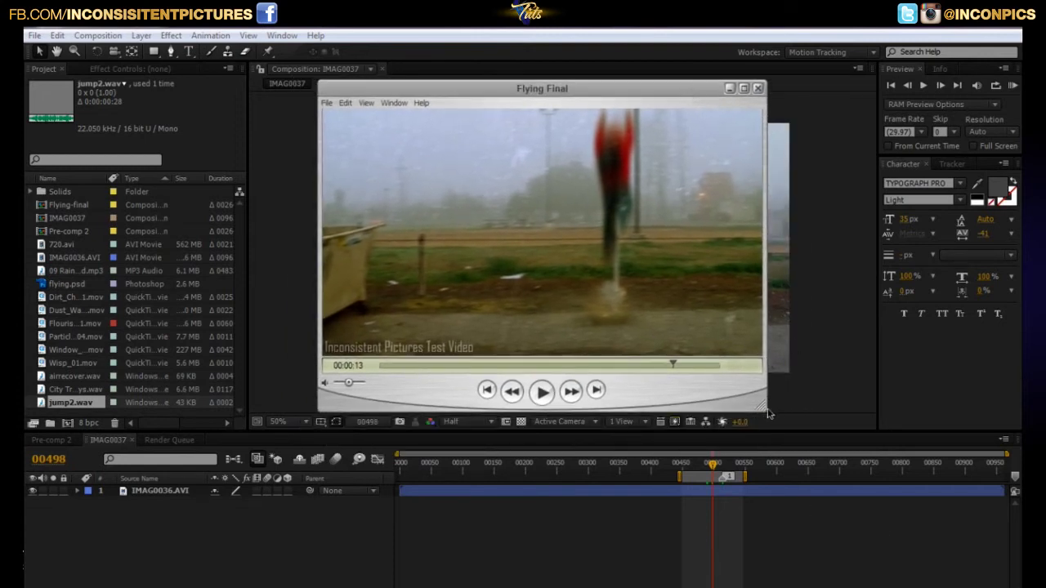
drag(761, 406, 759, 405)
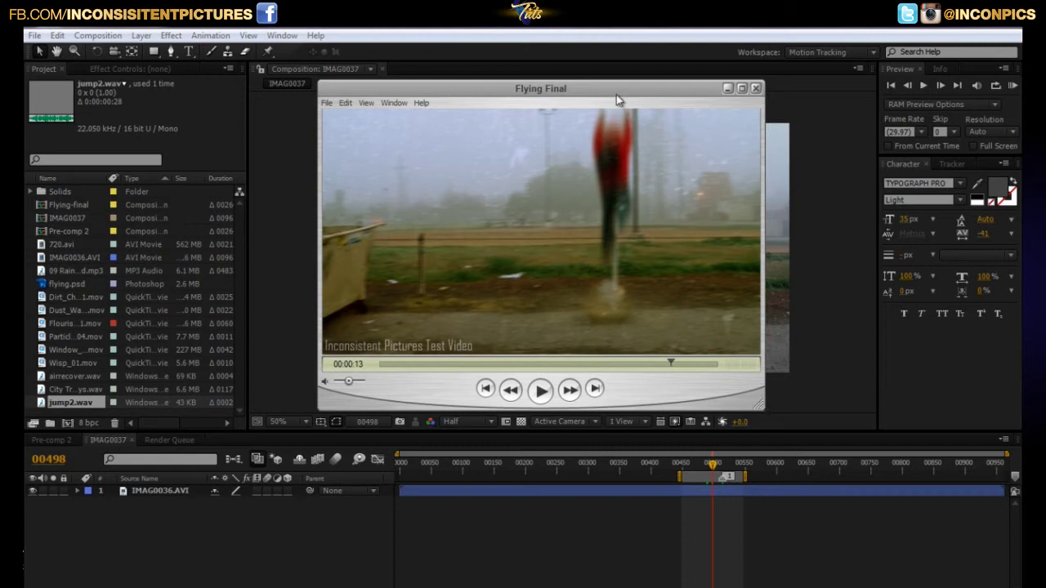
drag(613, 93, 458, 125)
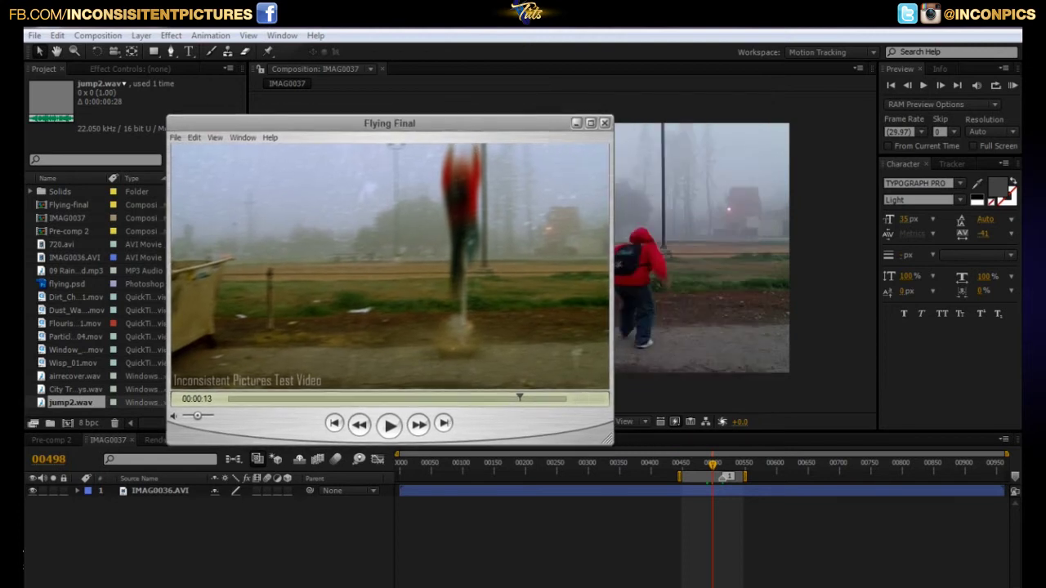
drag(380, 127, 572, 144)
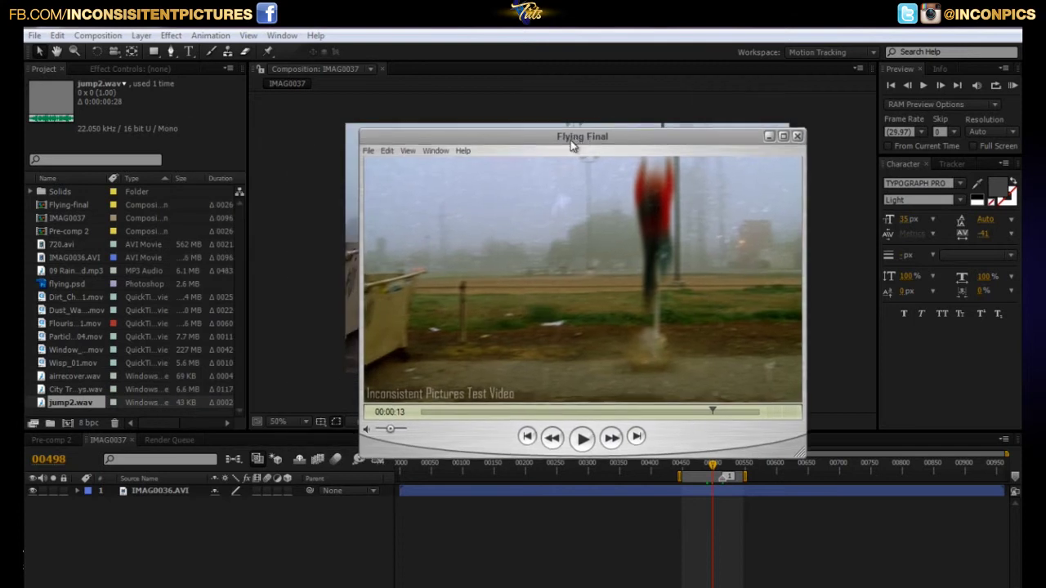
click(772, 137)
Preview the jump footage in IMAG0037 and set the current time to frame 514, at the peak of the jump
click(787, 299)
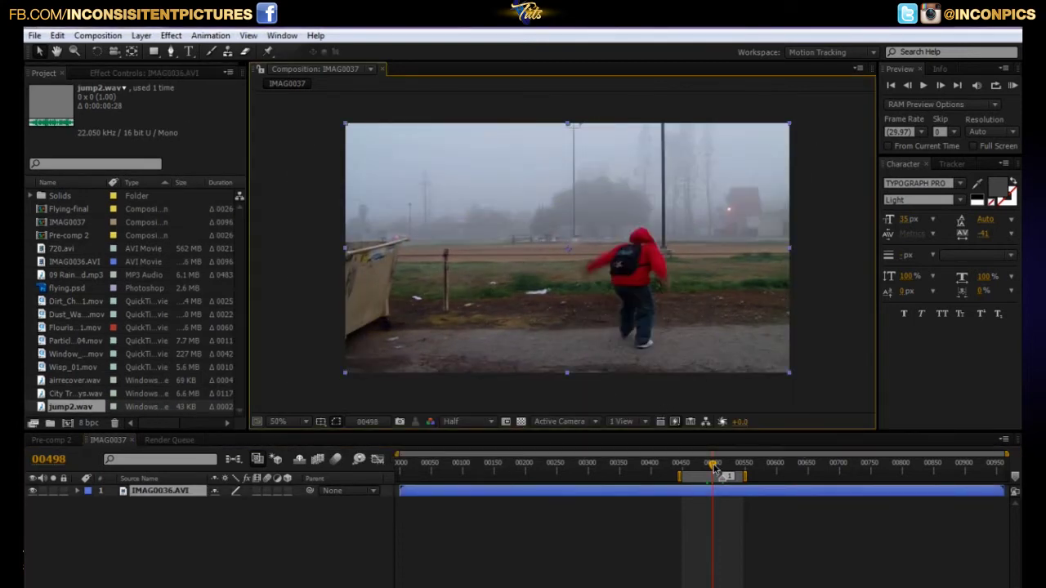
drag(713, 467, 700, 472)
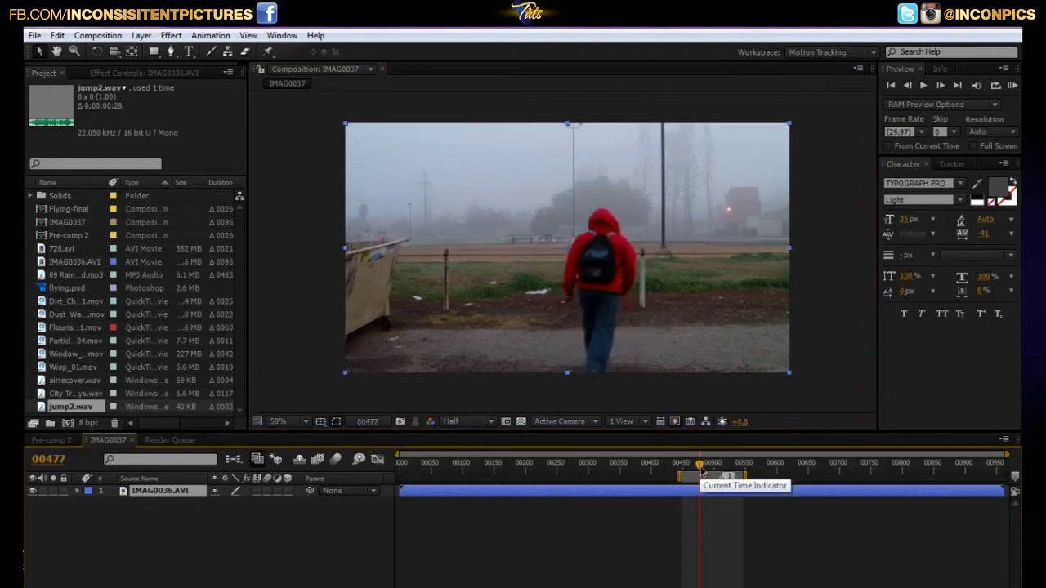
drag(700, 469, 714, 467)
key(space)
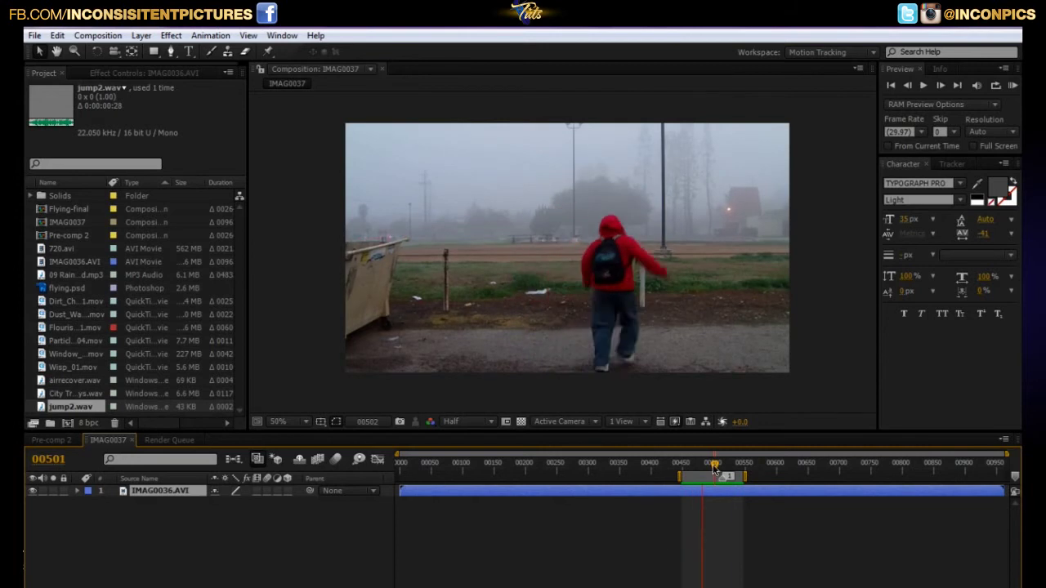
click(712, 465)
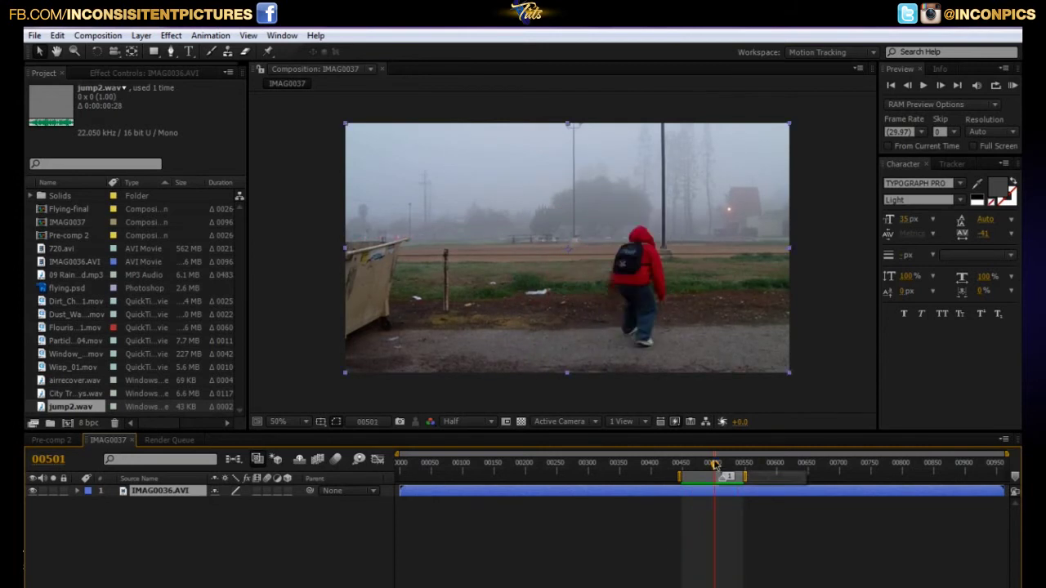
drag(713, 465, 724, 466)
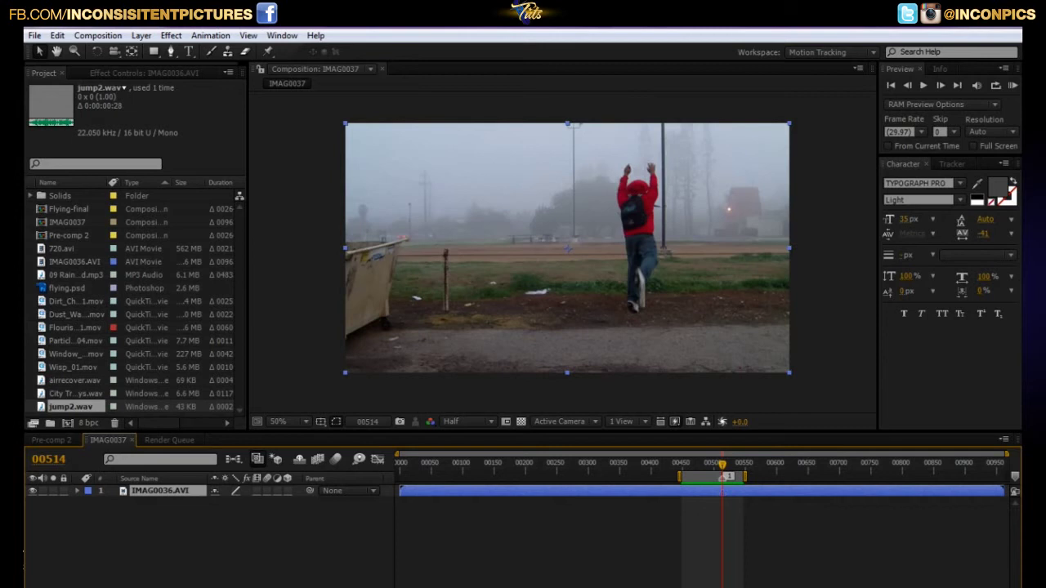
Duplicate the IMAG0036.AVI layer twice to have three stacked copies
click(842, 569)
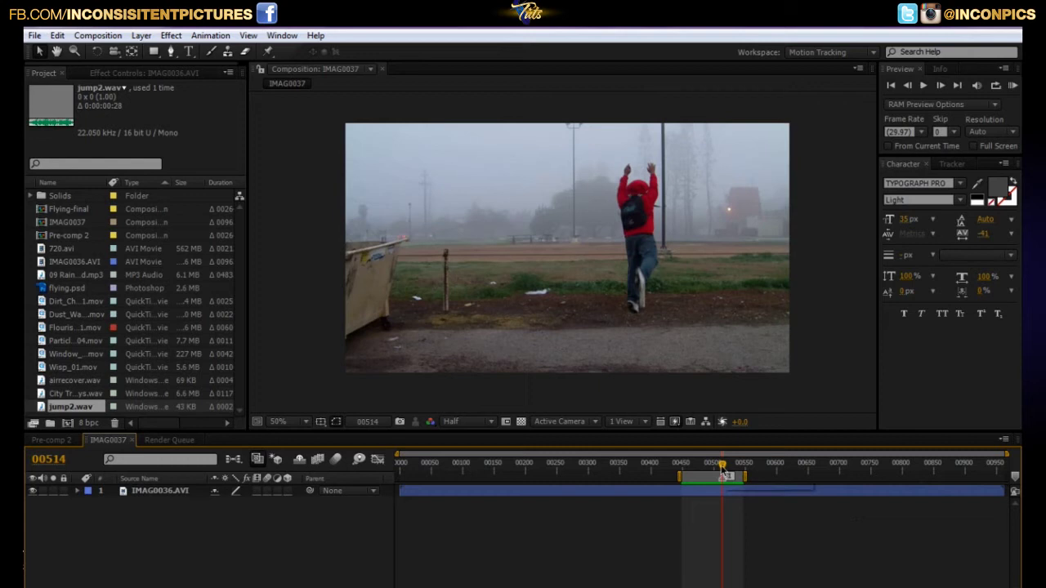
click(729, 492)
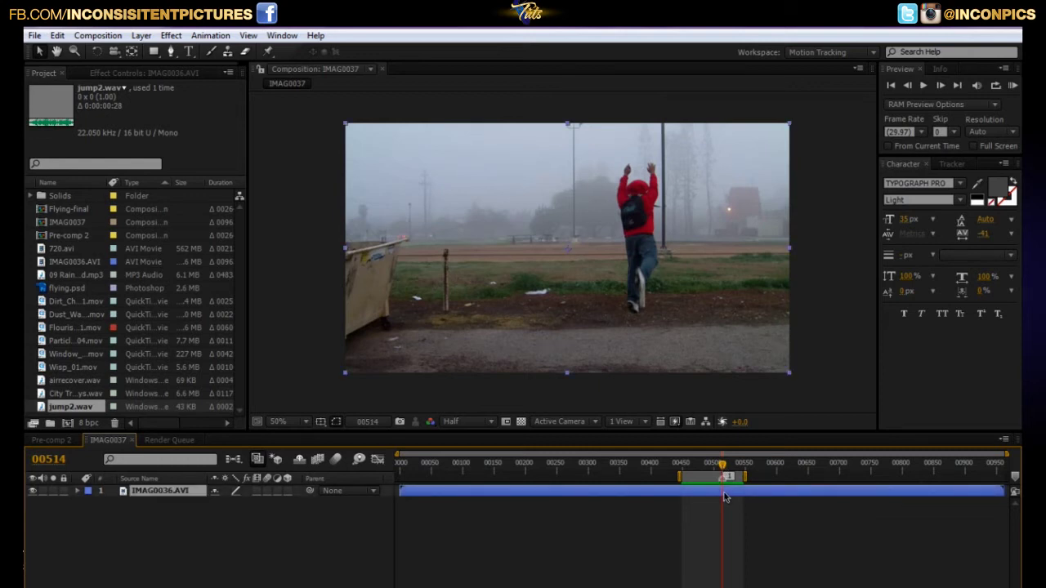
click(618, 508)
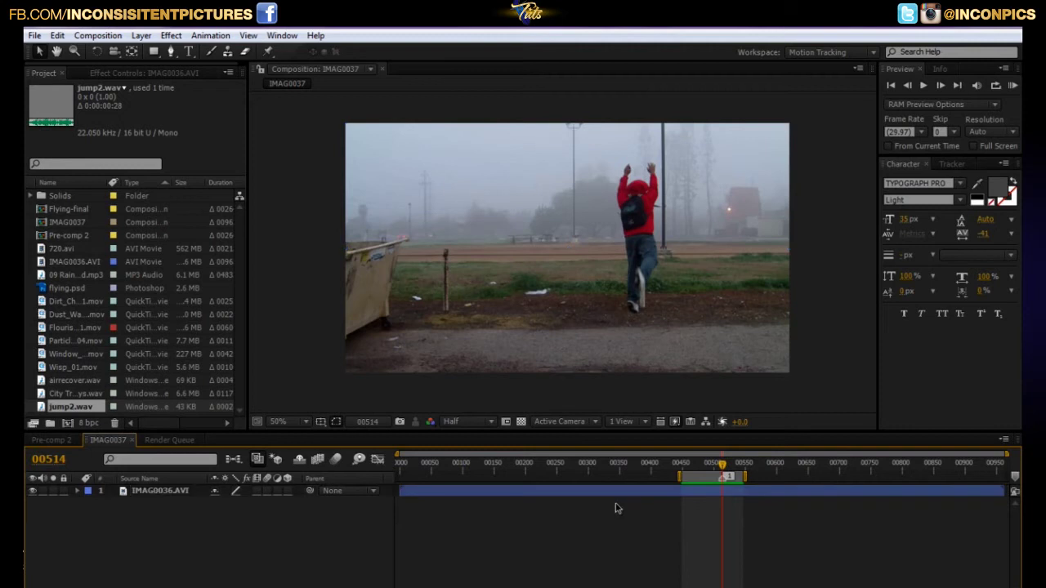
click(163, 493)
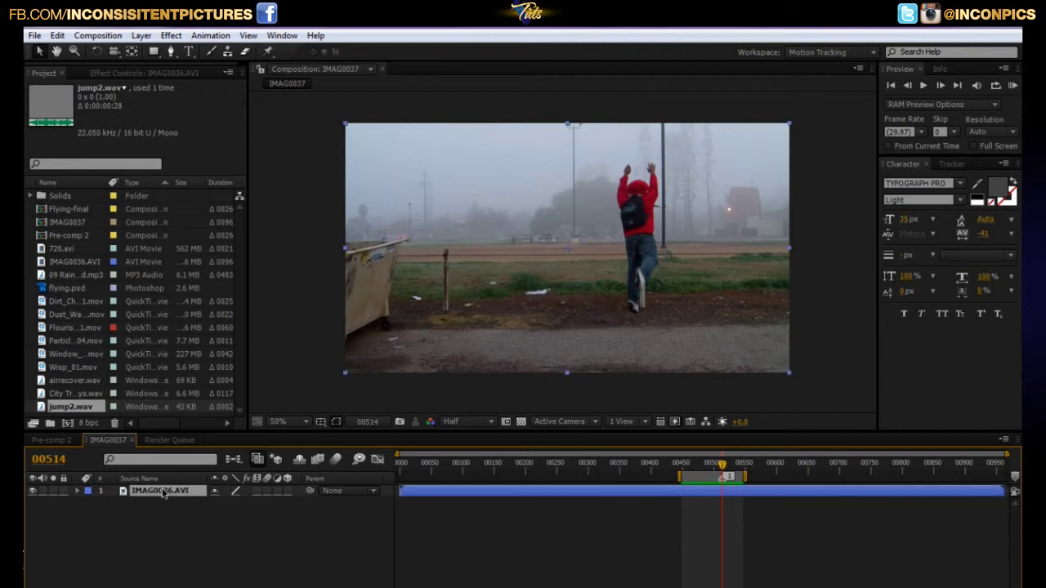
key(ctrl+d)
key(ctrl+d)
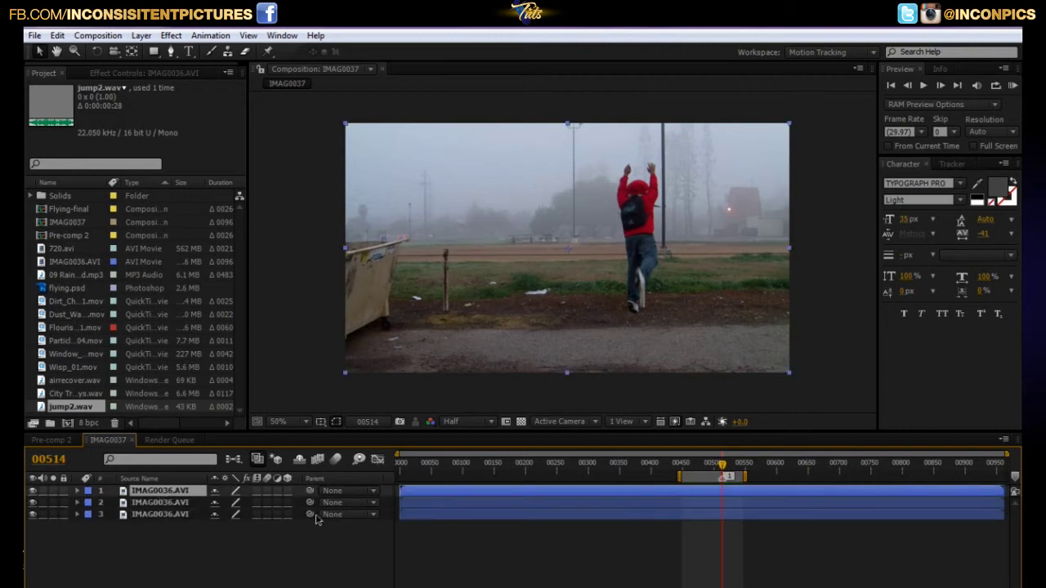
click(471, 531)
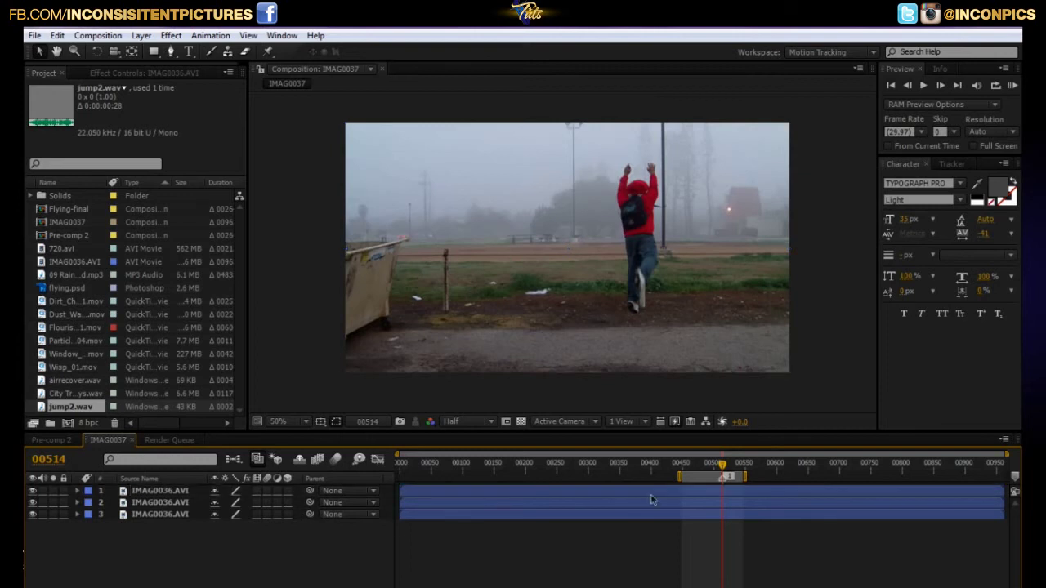
Trim the end of the topmost IMAG0036.AVI layer to frame 514
click(711, 514)
click(716, 494)
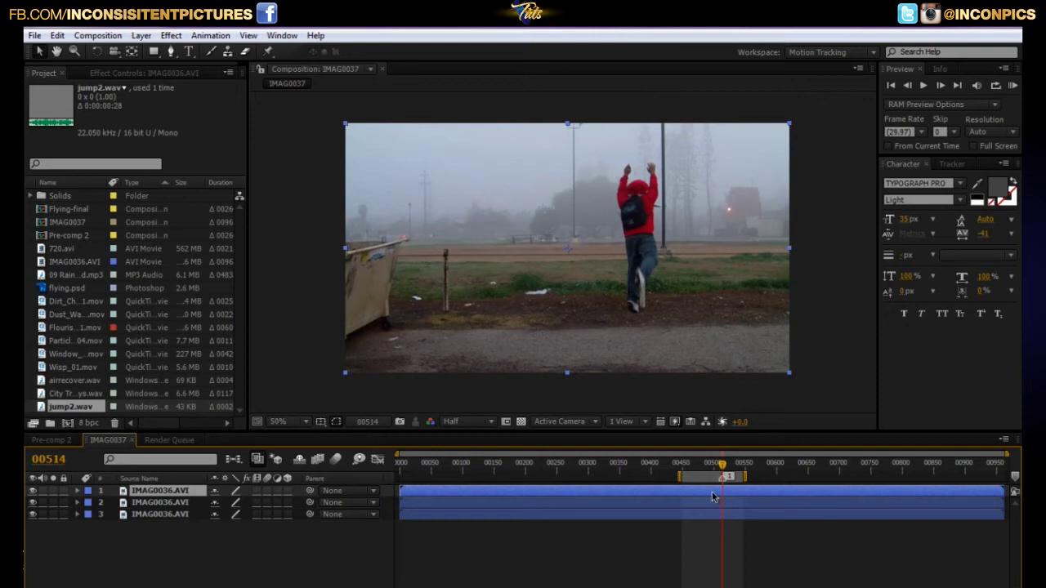
key(alt+bracketleft)
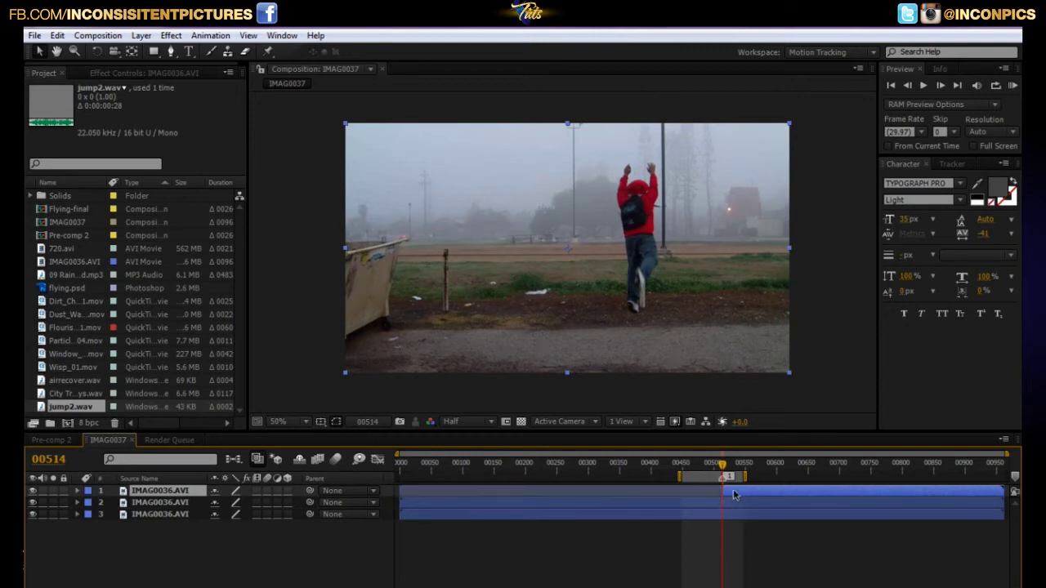
key(ctrl+z)
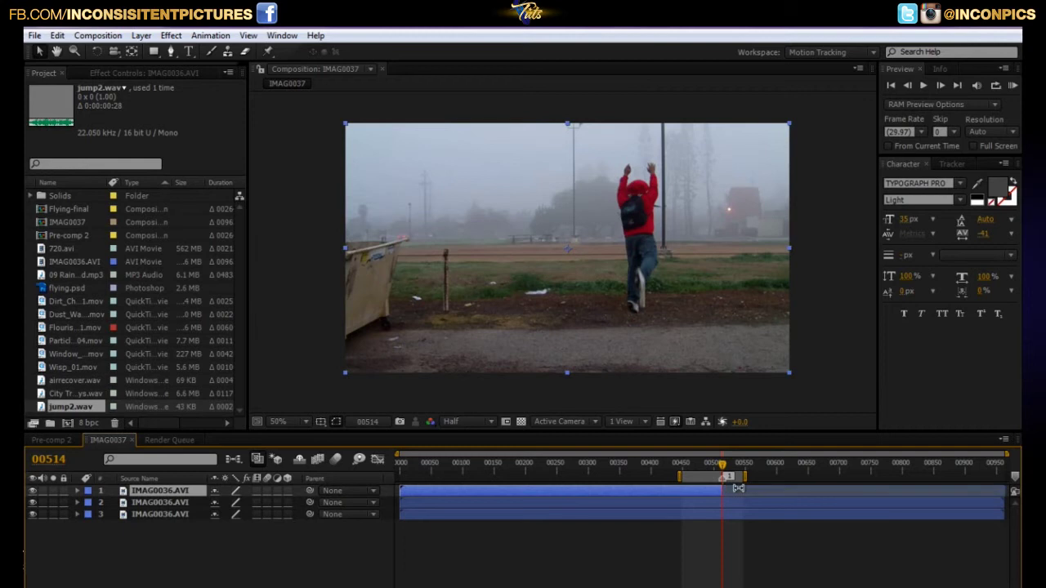
click(738, 553)
Hide layers 2 and 3 so only the trimmed top layer is shown
key(Page_Down)
key(Page_Down)
key(Page_Up)
key(Page_Up)
key(Page_Up)
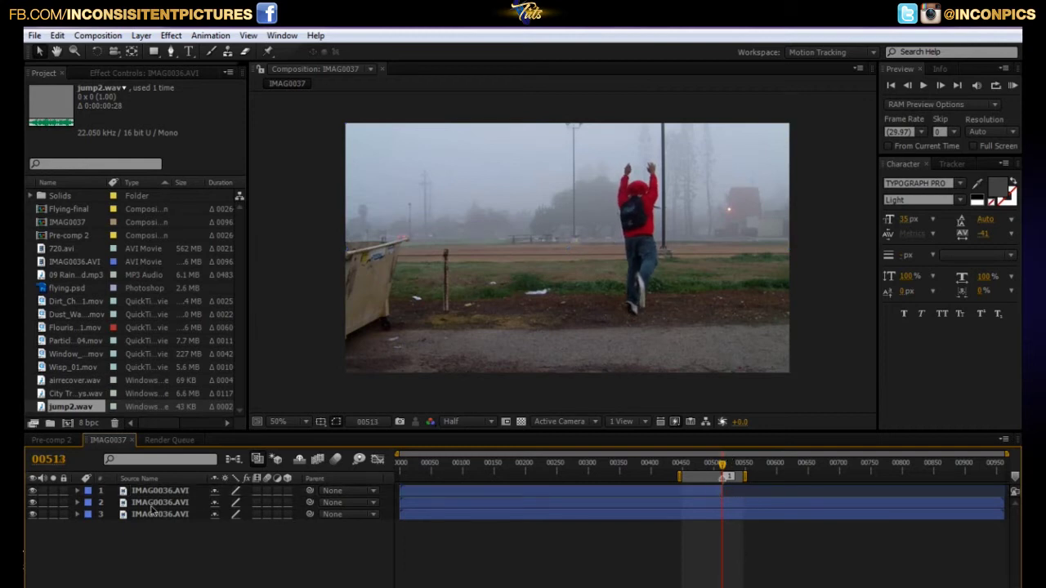
drag(34, 502, 34, 514)
Step frame by frame around the end of the top layer to check where its footage cuts off
key(Page_Down)
key(Page_Up)
key(Page_Down)
key(Page_Up)
key(Page_Down)
key(Page_Up)
scroll(728, 497, up, 5)
drag(560, 494, 795, 493)
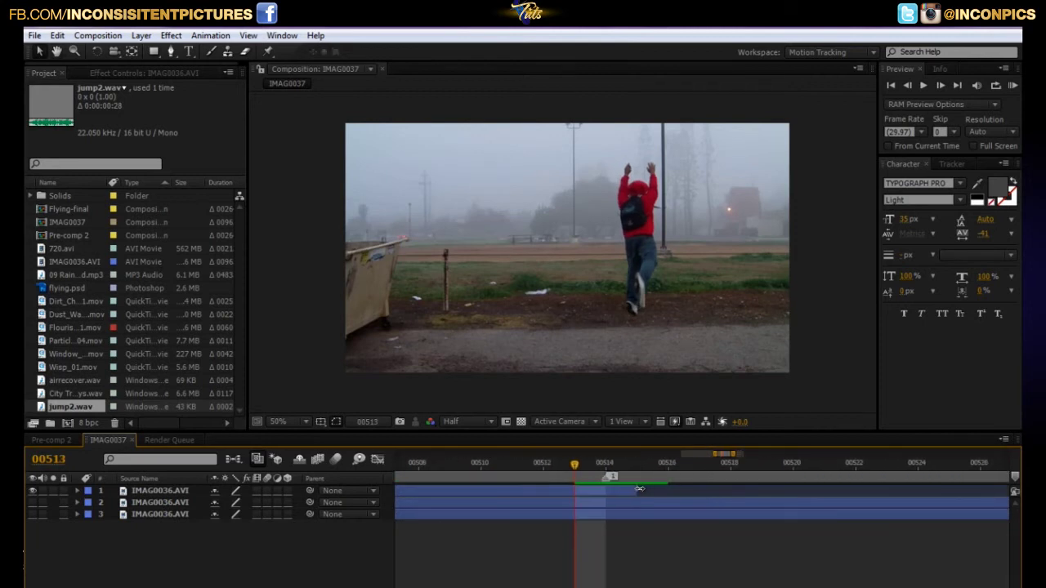
drag(576, 466, 611, 492)
click(624, 567)
key(Page_Up)
key(Page_Down)
key(Page_Up)
click(699, 410)
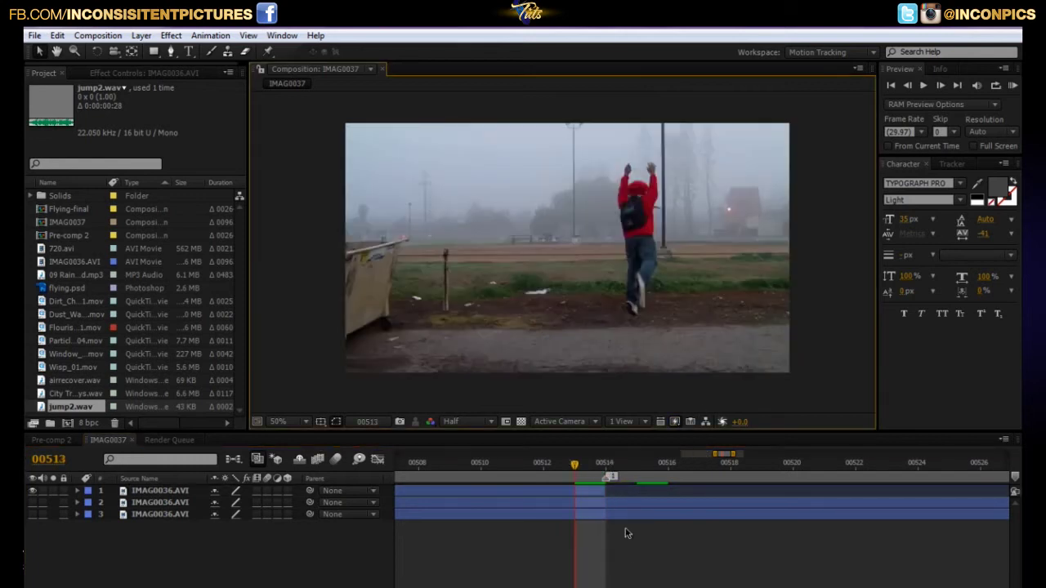
Step across the top layer's cut point and place the current time at frame 514
scroll(547, 524, down, 2)
drag(532, 521, 659, 509)
scroll(647, 505, down, 1)
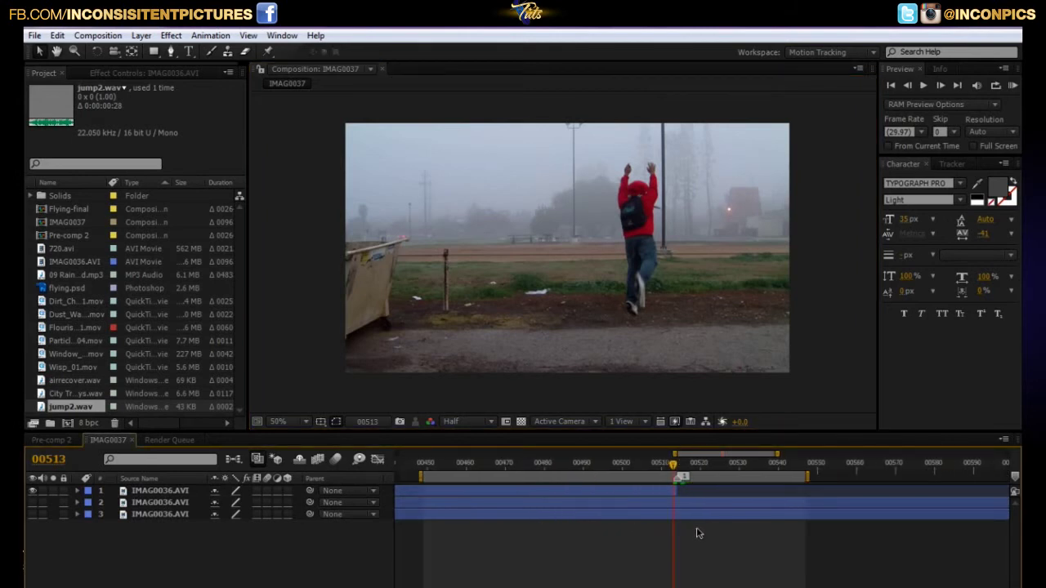
scroll(697, 533, down, 2)
scroll(695, 543, up, 3)
scroll(685, 574, down, 3)
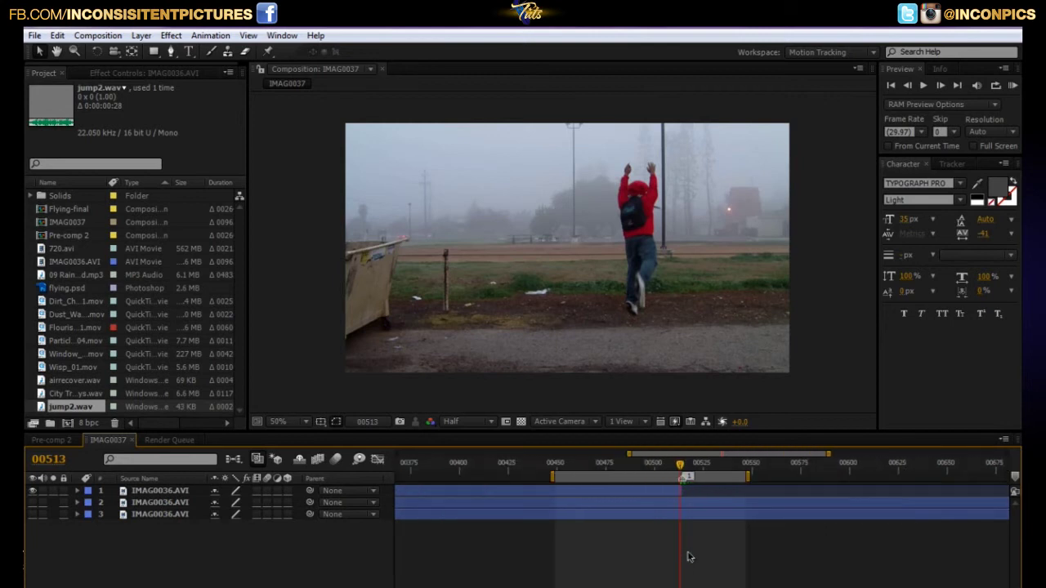
scroll(688, 554, up, 3)
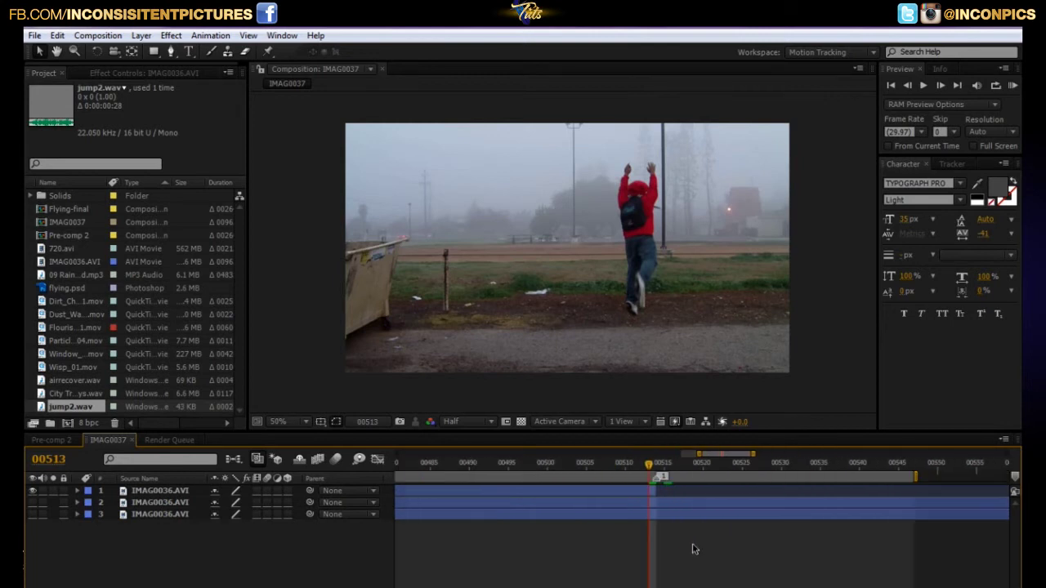
scroll(693, 549, down, 3)
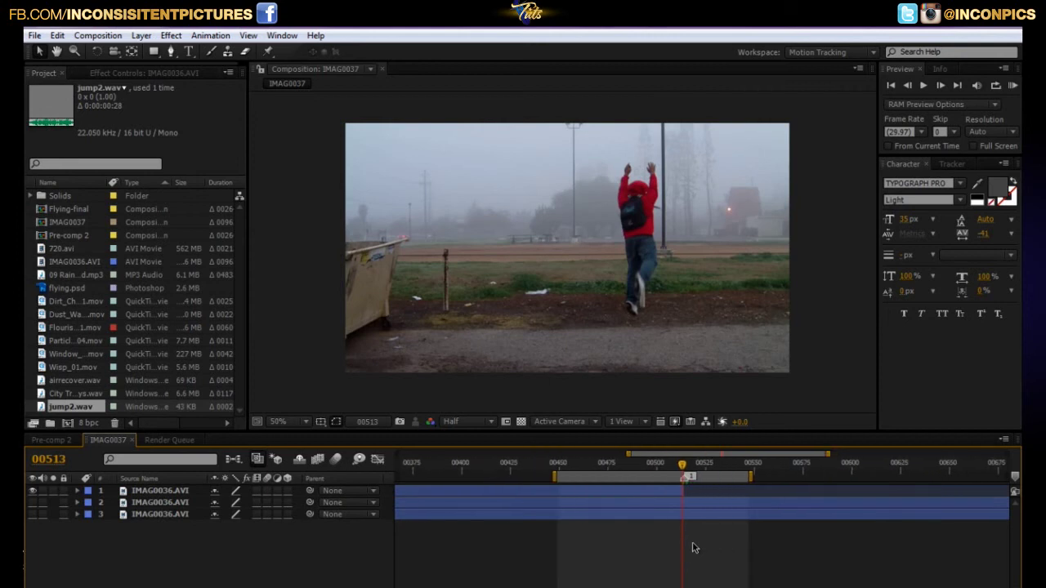
scroll(710, 539, left, 5)
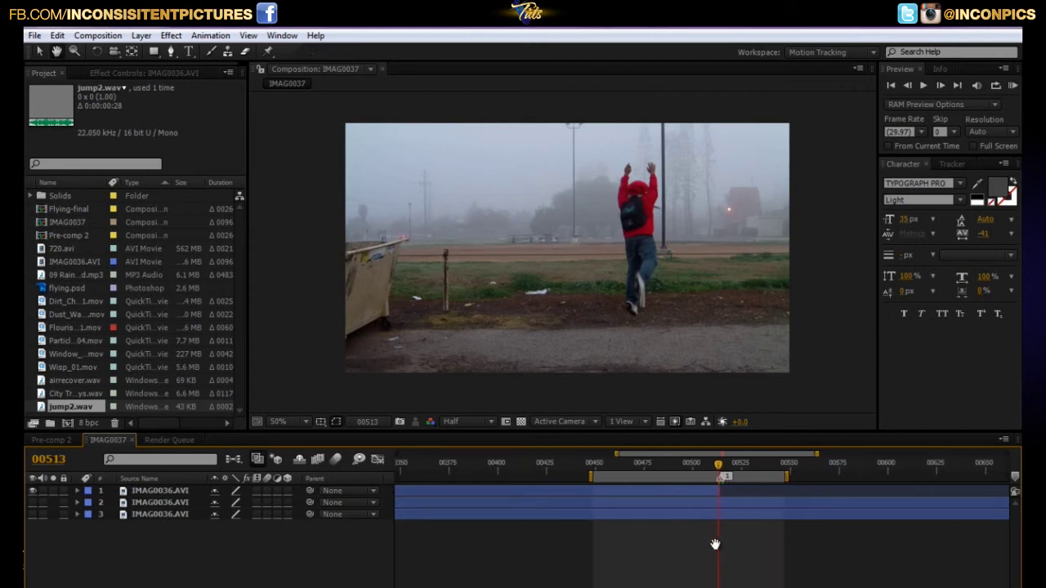
drag(727, 554, 756, 543)
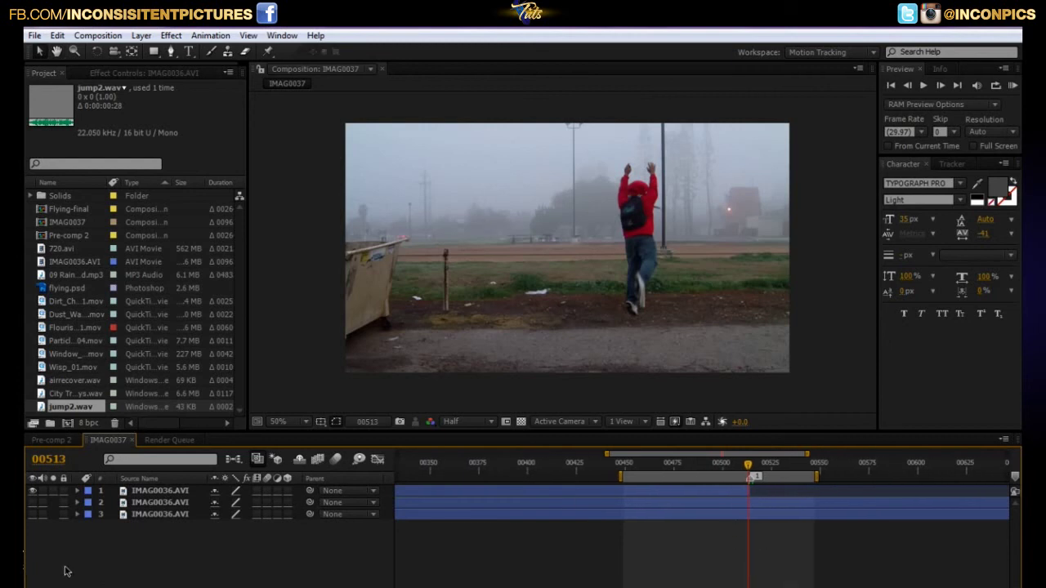
key(Page_Up)
key(Page_Up)
key(Page_Down)
key(Page_Down)
key(Page_Down)
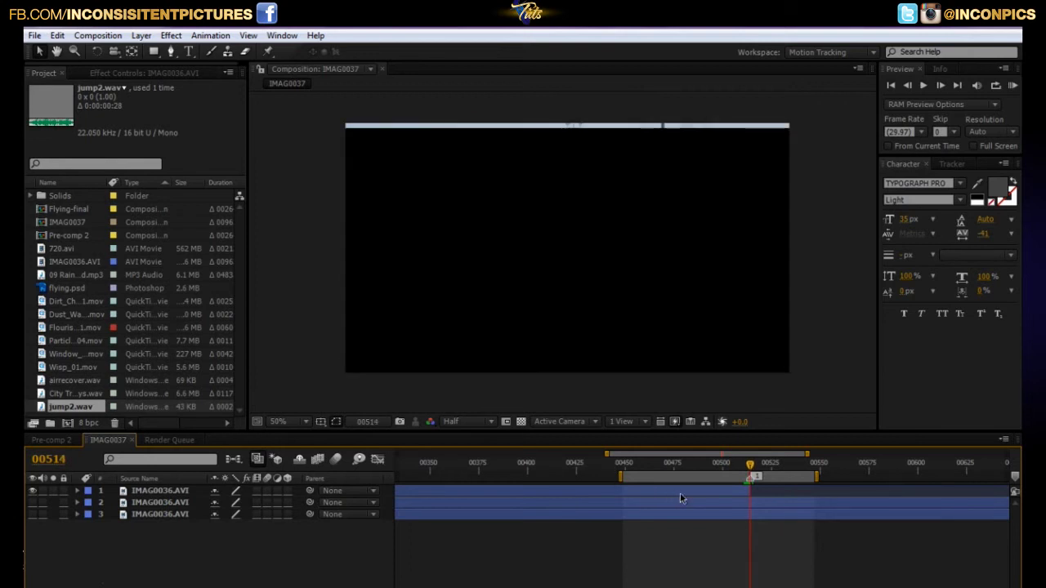
Make layer 2 visible and apply Freeze Frame to it at frame 514
click(694, 501)
click(33, 502)
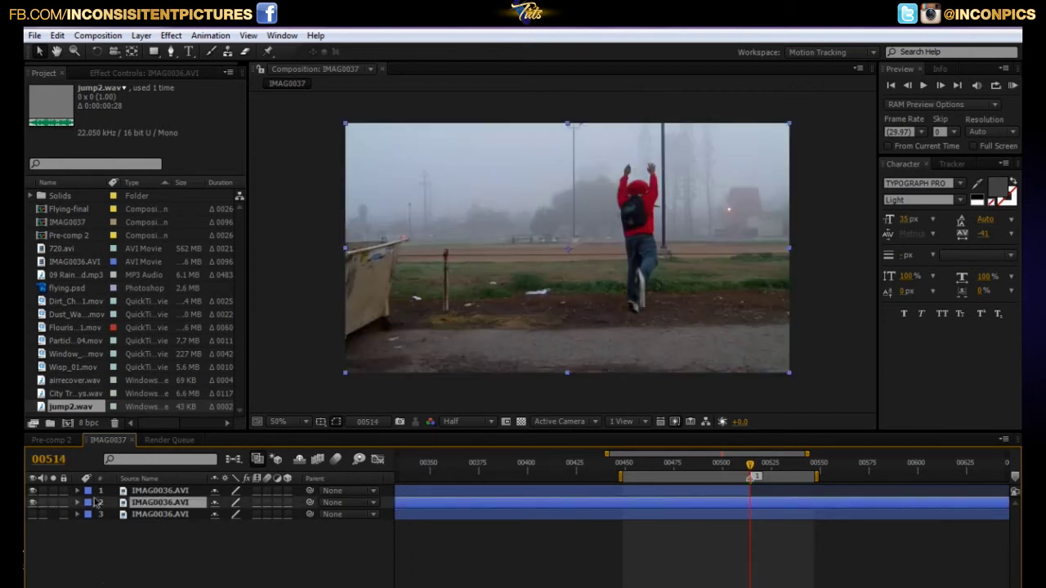
right_click(696, 501)
mouse_move(737, 245)
click(553, 281)
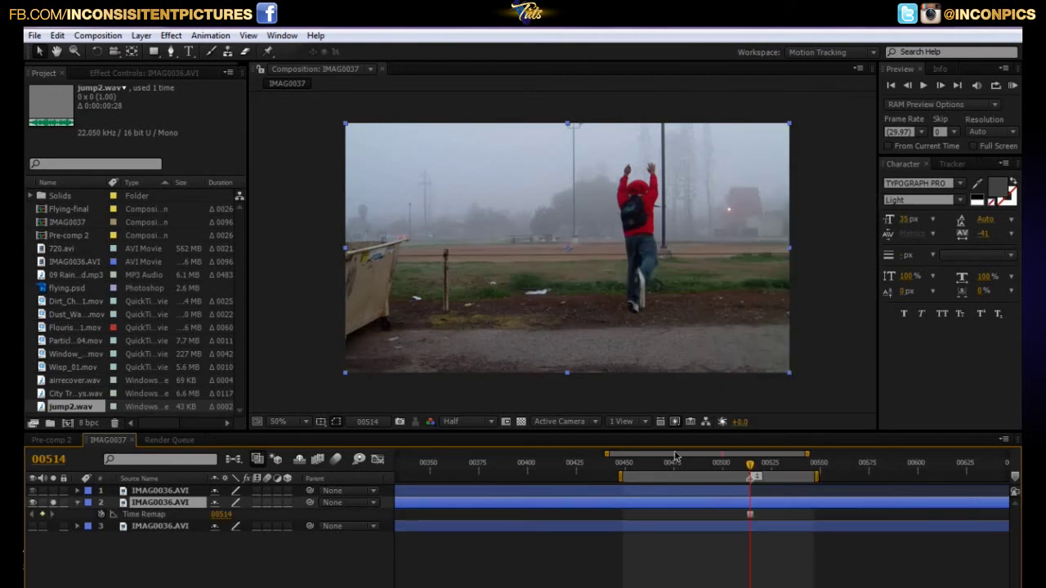
Play back the frozen layer 2 from before the cut and return the current time to frame 514
drag(752, 468, 684, 475)
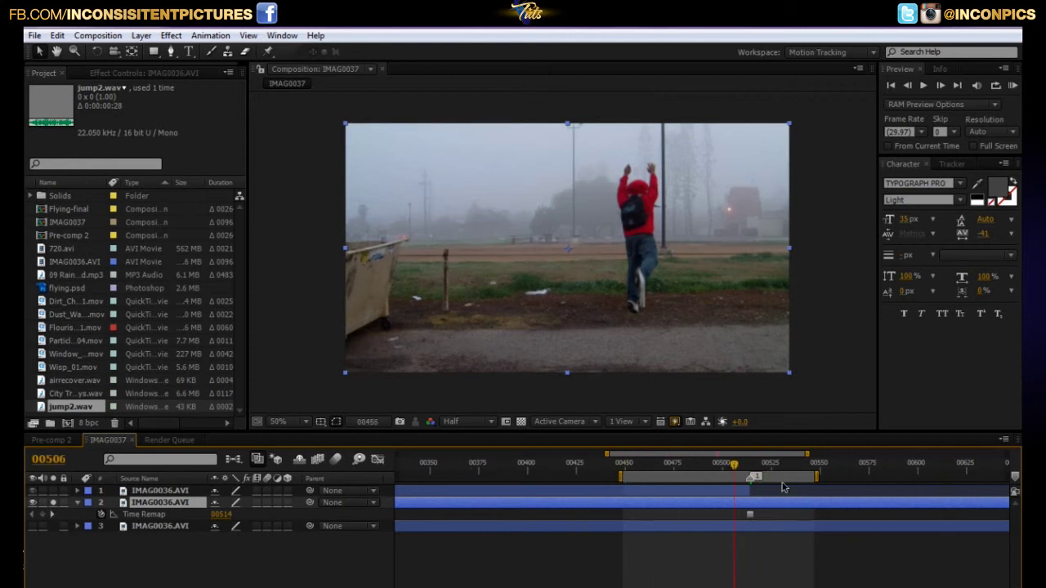
key(space)
click(749, 480)
click(775, 549)
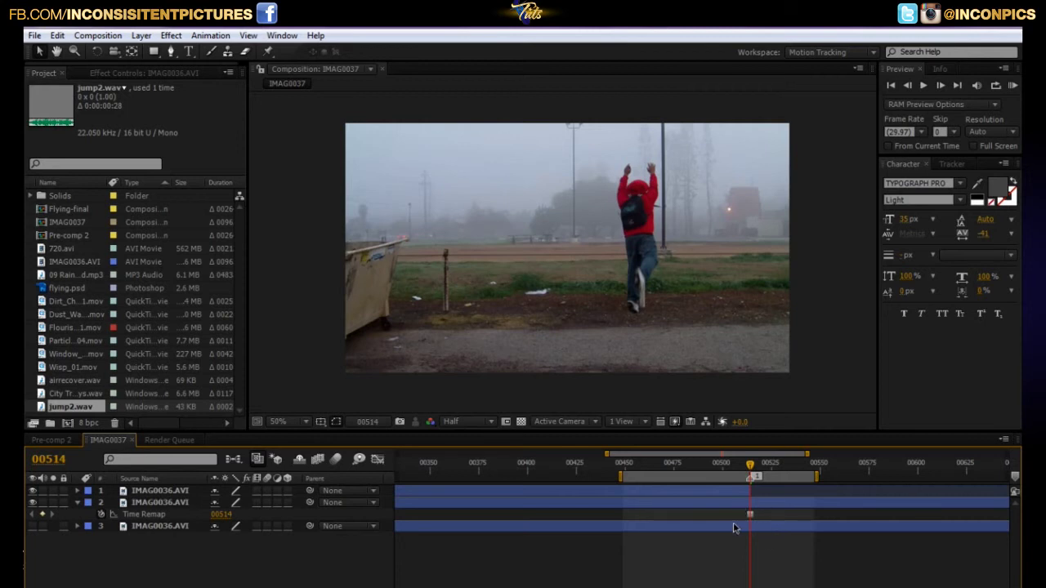
Trim the start of the frozen layer 2 to frame 514
click(728, 502)
key(alt+bracketleft)
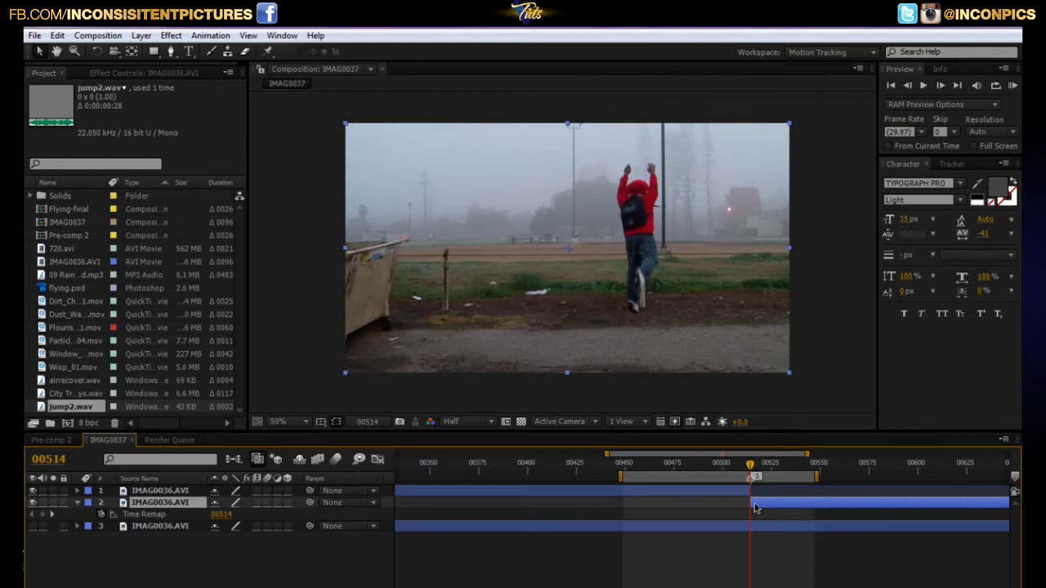
Preview the cut from live footage into the frozen layer 2 and step across it, ending at frame 514
key(KP_0)
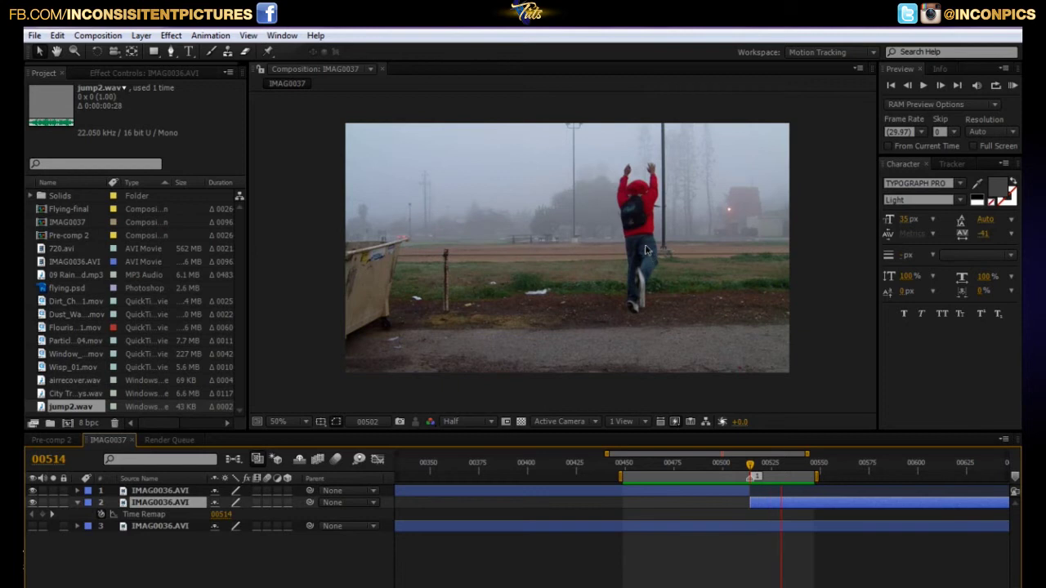
key(space)
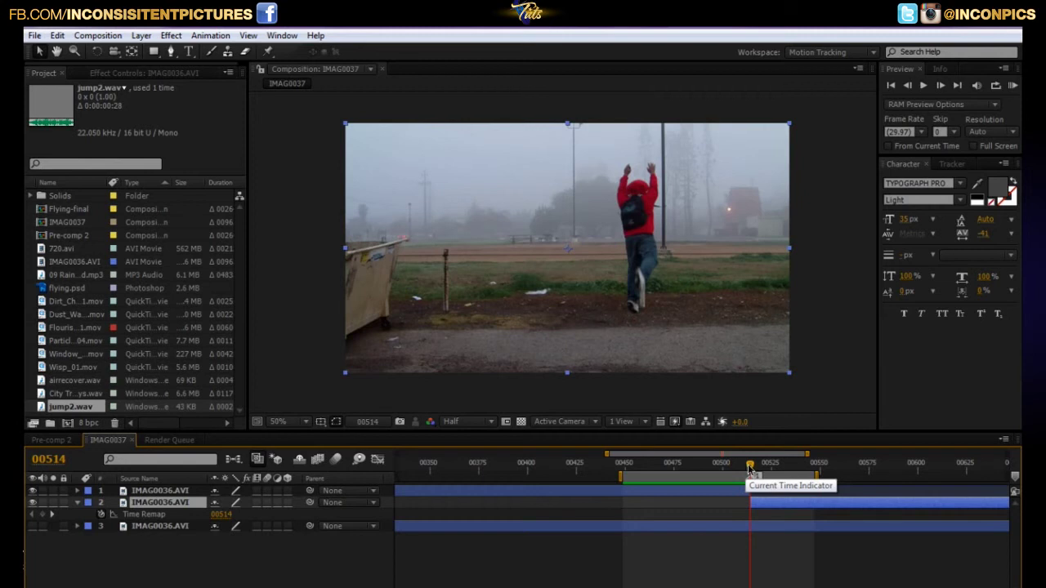
drag(749, 470, 753, 469)
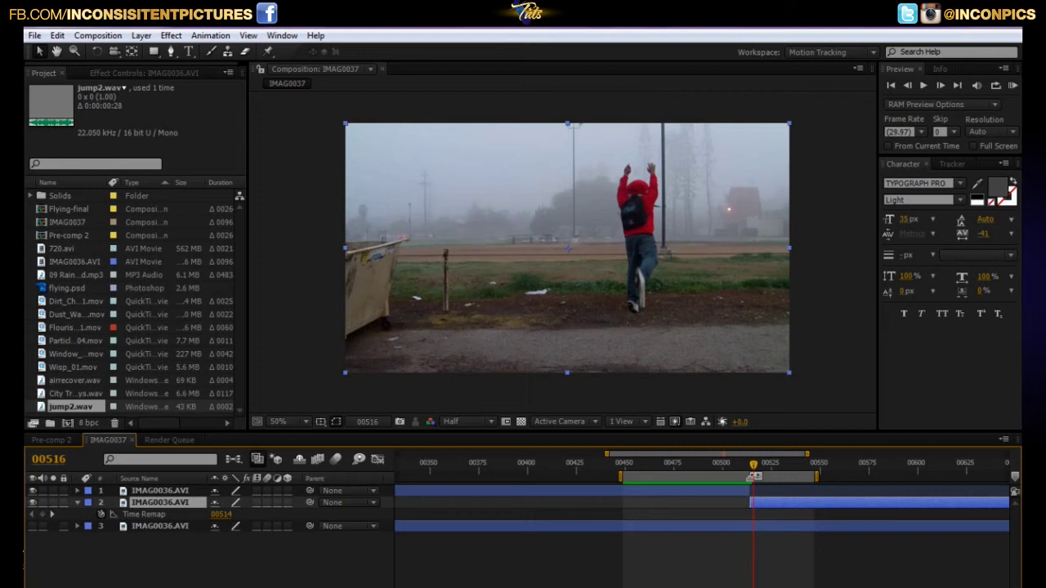
drag(753, 471, 750, 483)
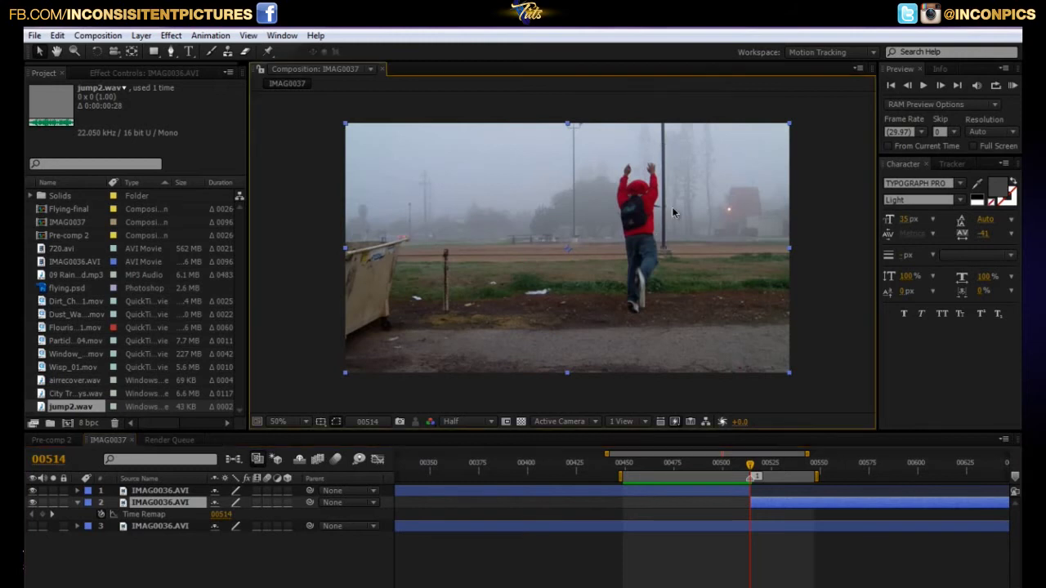
Draw a closed Pen tool mask around the jumping person on frozen layer 2, from raised hands down to the feet
click(171, 52)
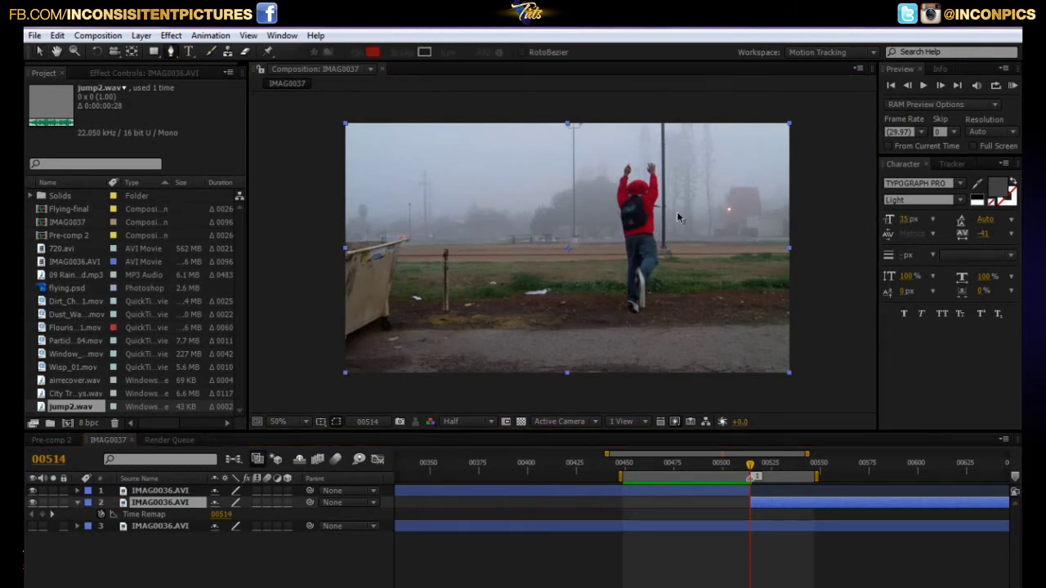
scroll(677, 211, up, 4)
scroll(630, 257, down, 2)
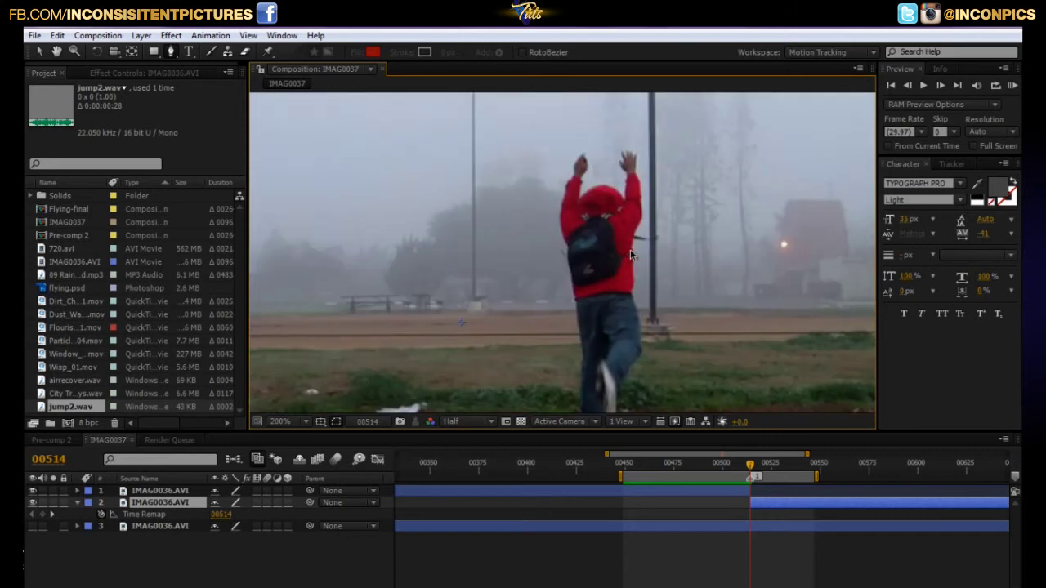
click(552, 312)
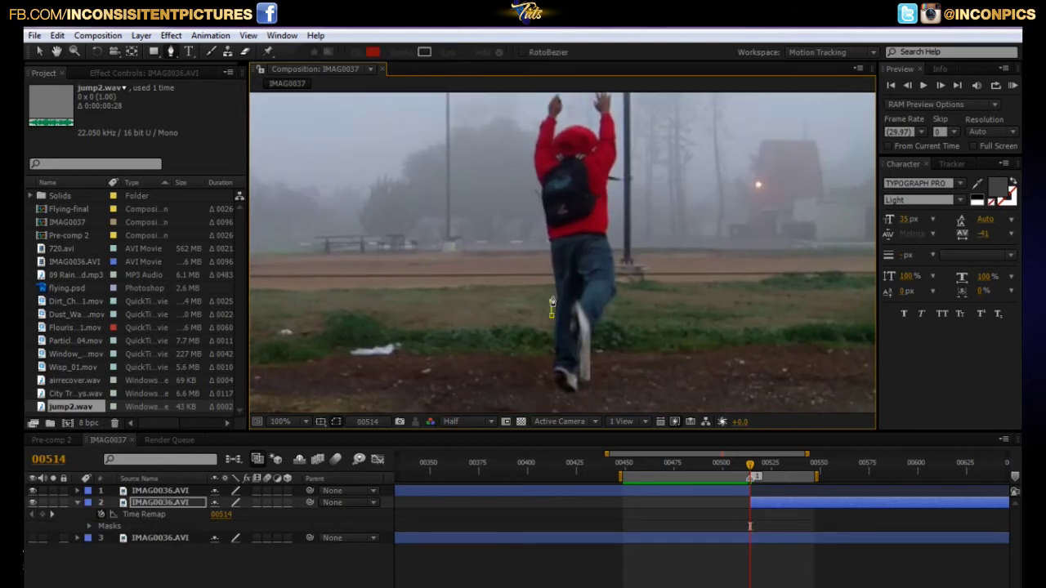
click(553, 269)
click(533, 189)
click(532, 150)
drag(538, 137, 526, 238)
click(530, 218)
click(538, 196)
click(557, 187)
click(551, 217)
click(574, 217)
click(574, 197)
click(588, 186)
click(600, 200)
click(606, 219)
click(607, 253)
click(604, 294)
click(607, 338)
click(611, 383)
drag(597, 380, 633, 199)
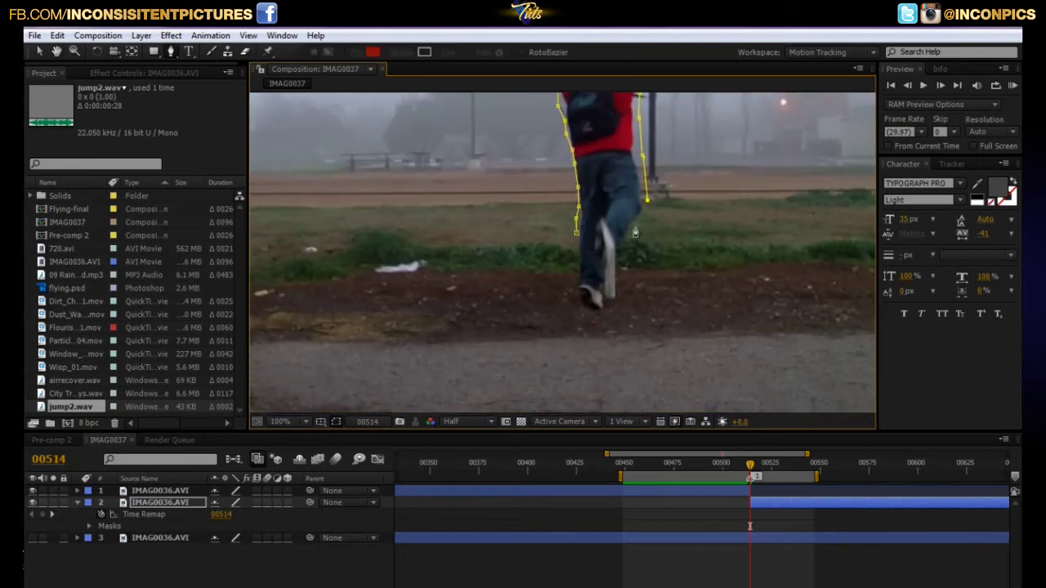
click(630, 234)
click(621, 246)
click(615, 273)
click(610, 298)
click(604, 316)
click(588, 317)
click(577, 302)
click(576, 234)
click(576, 240)
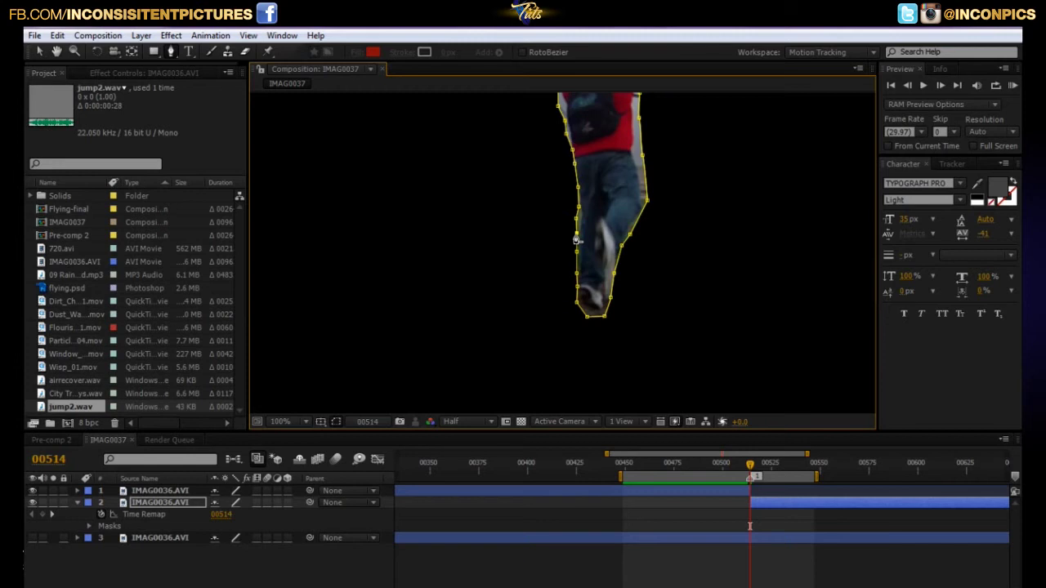
Make layer 3 visible behind the masked figure and slide it later in time to start at about frame 330
drag(704, 247, 695, 332)
scroll(642, 271, down, 1)
drag(651, 274, 642, 265)
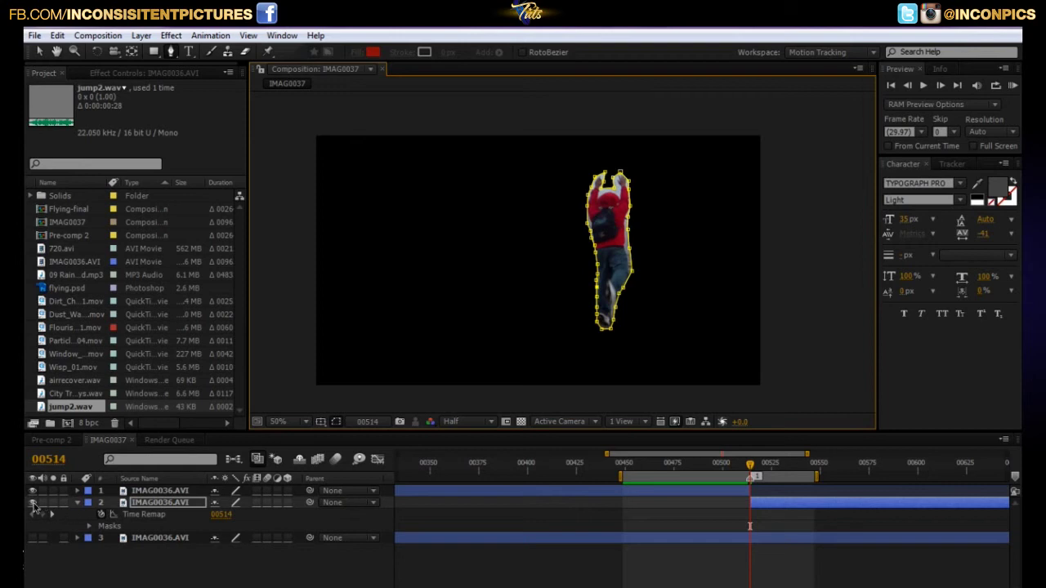
drag(601, 308, 581, 317)
scroll(588, 317, up, 1)
key(g)
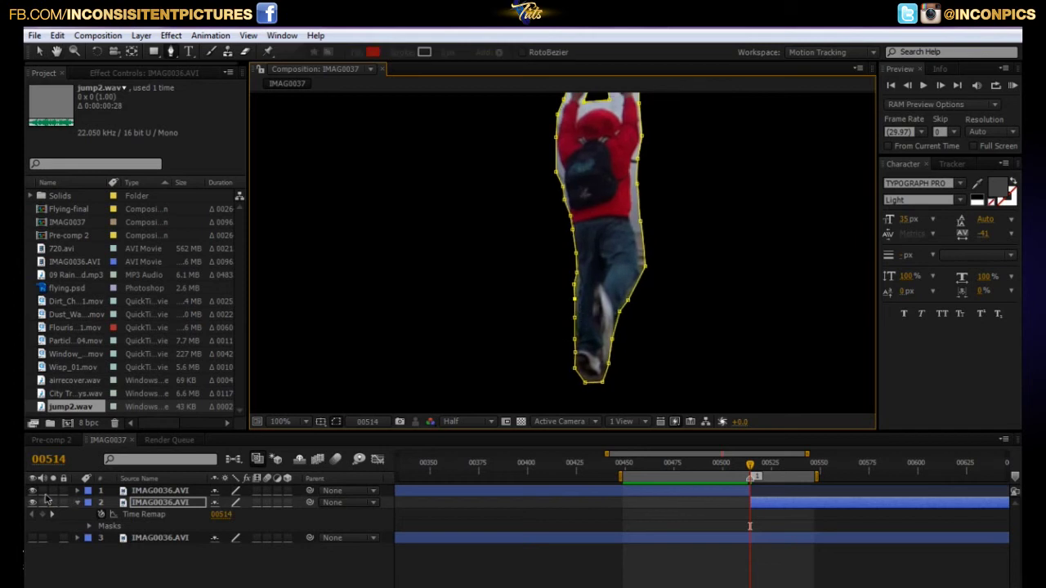
click(34, 537)
key(h)
drag(616, 287, 638, 304)
click(757, 542)
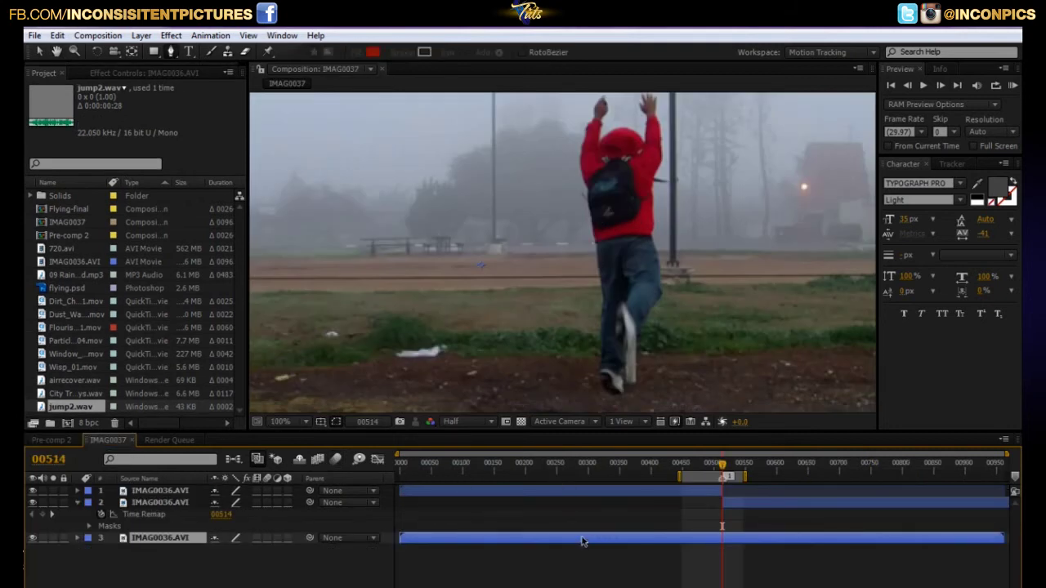
drag(582, 541, 745, 543)
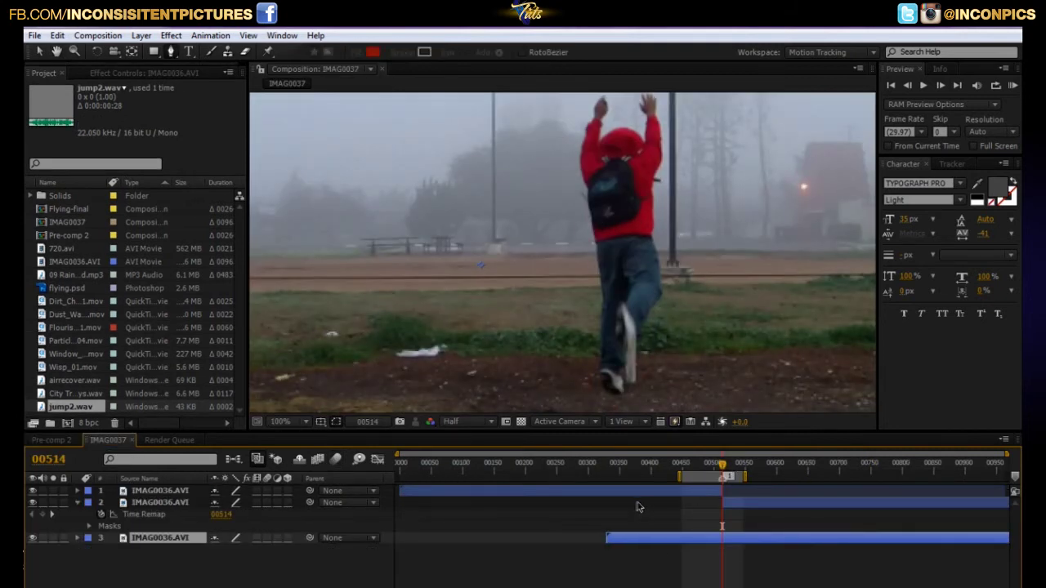
Open layer 3 in its own viewer, scrub its footage for a stretch of empty background, and close the viewer
double_click(645, 542)
scroll(477, 266, down, 2)
scroll(480, 302, up, 1)
drag(376, 393, 324, 395)
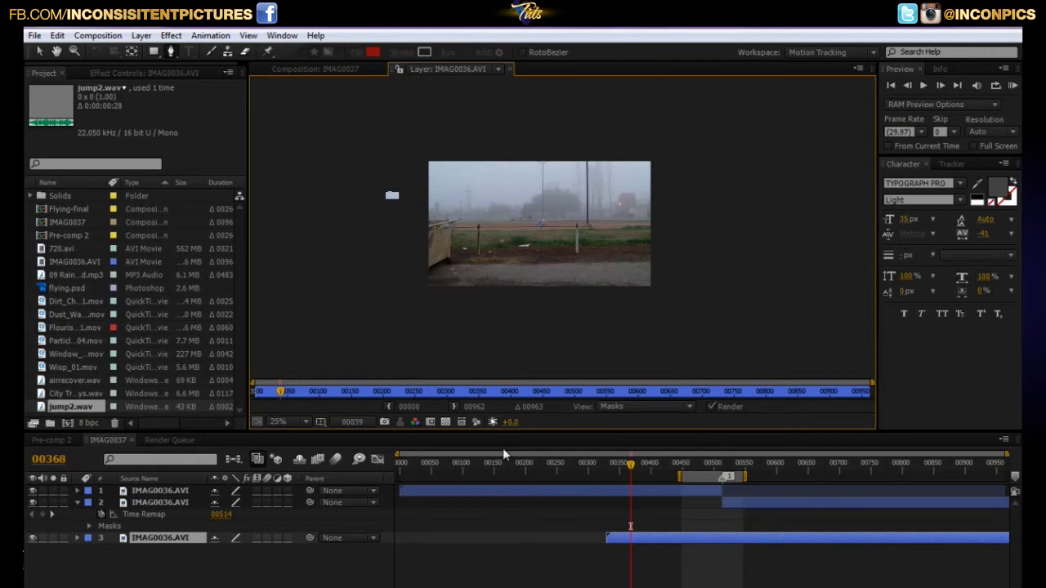
drag(260, 395, 287, 401)
drag(358, 403, 375, 401)
scroll(474, 311, up, 2)
drag(473, 310, 442, 389)
key(g)
mouse_move(365, 396)
mouse_down()
mouse_move(508, 393)
mouse_move(483, 396)
mouse_up()
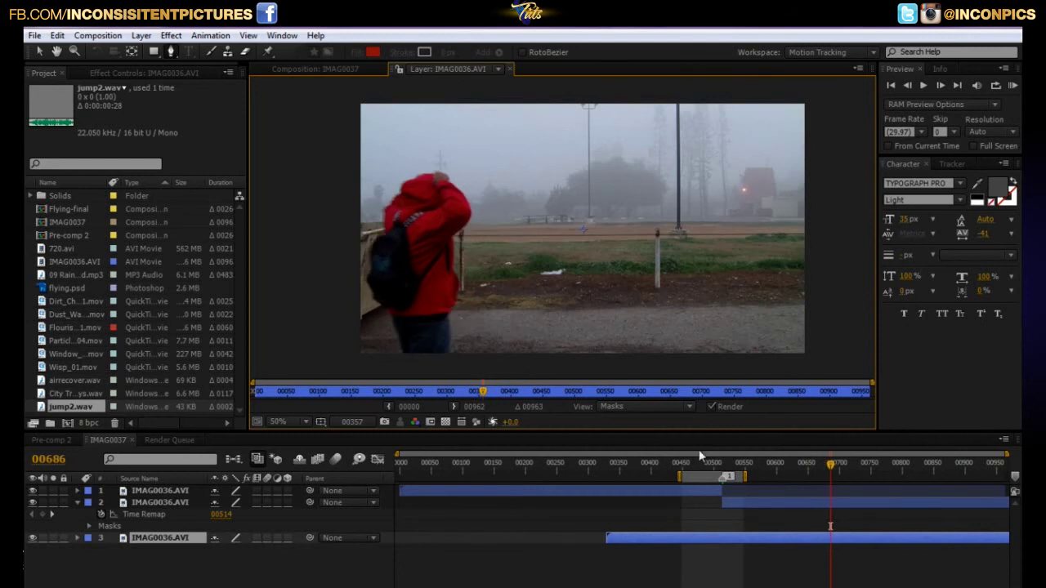
click(511, 68)
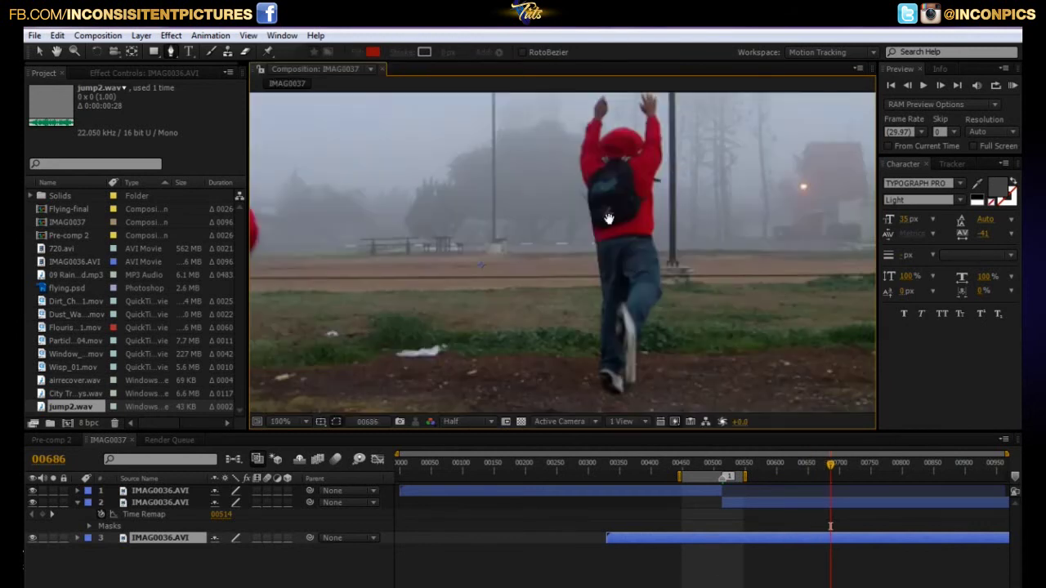
Slide layer 3 later so that it starts at the cut point, frame 514, and deselect it
scroll(656, 380, up, 2)
mouse_move(699, 540)
mouse_down()
mouse_move(846, 539)
mouse_move(701, 541)
mouse_up()
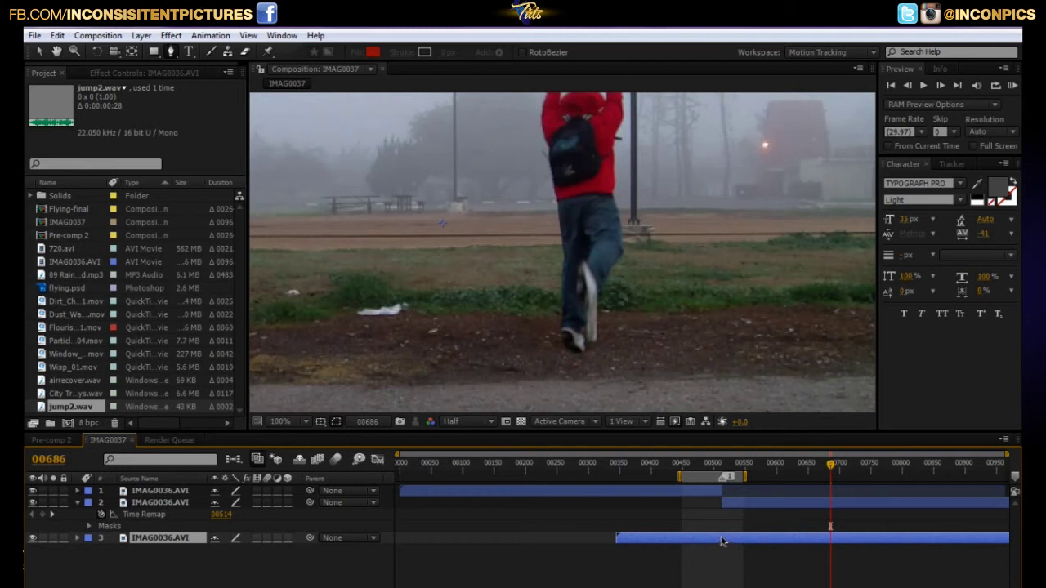
drag(626, 544, 731, 540)
click(735, 560)
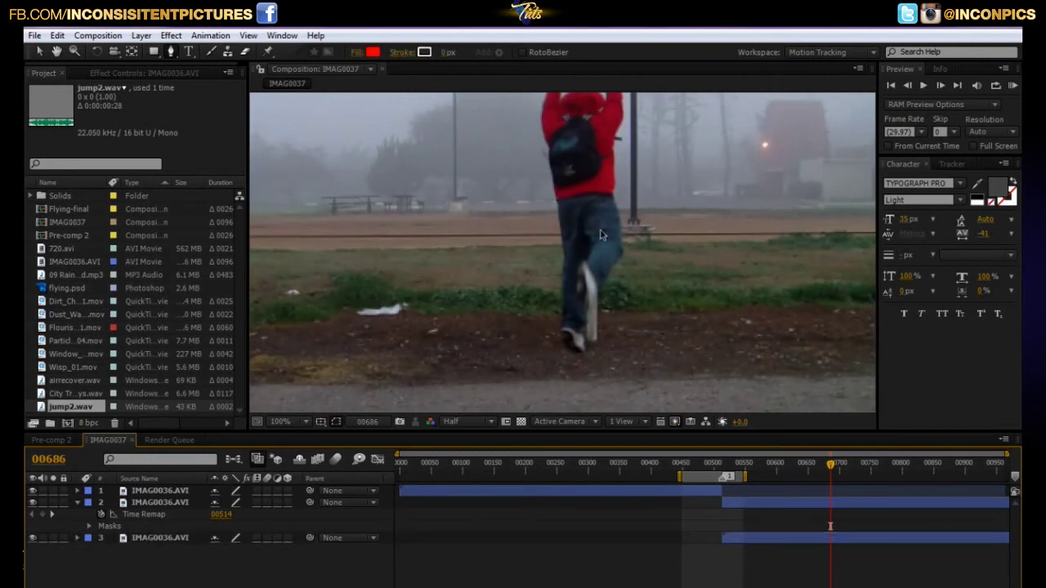
Solo layer 3 and layer 2 in turn to check the empty background and the masked figure, and show all layers again
scroll(602, 236, down, 1)
drag(607, 239, 638, 262)
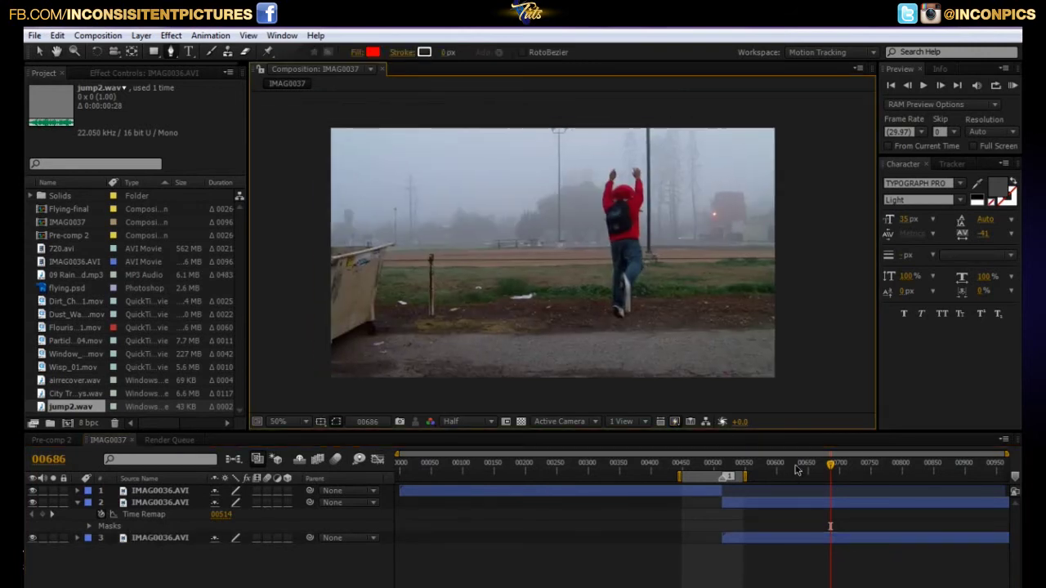
click(53, 537)
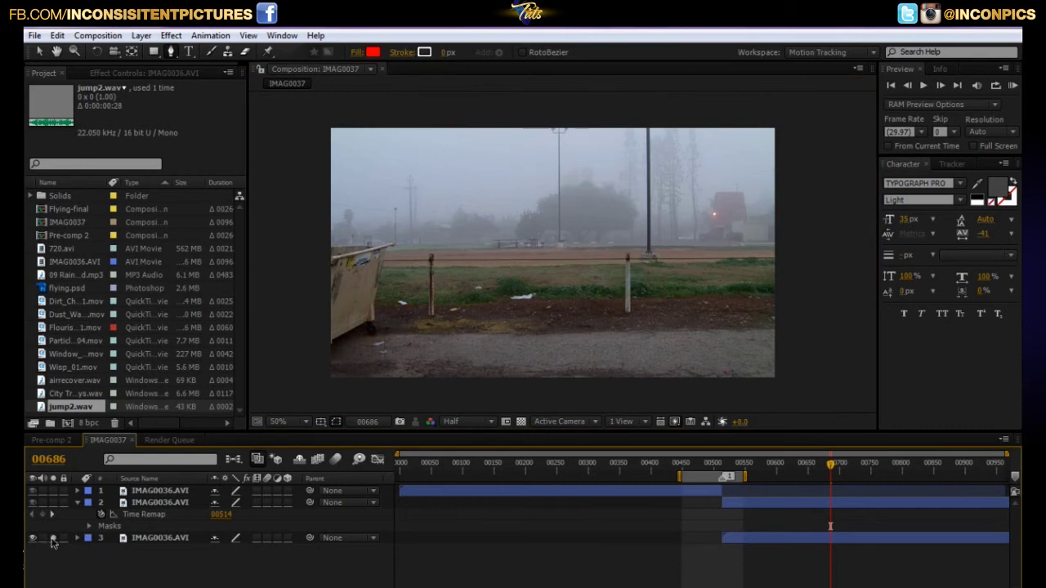
click(53, 538)
click(53, 501)
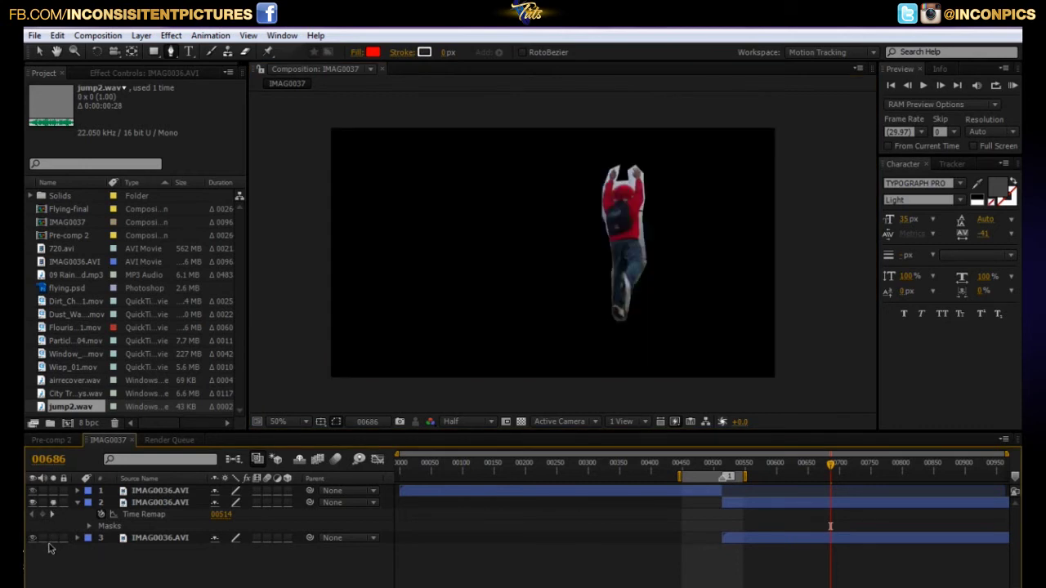
scroll(488, 339, up, 2)
scroll(523, 322, down, 2)
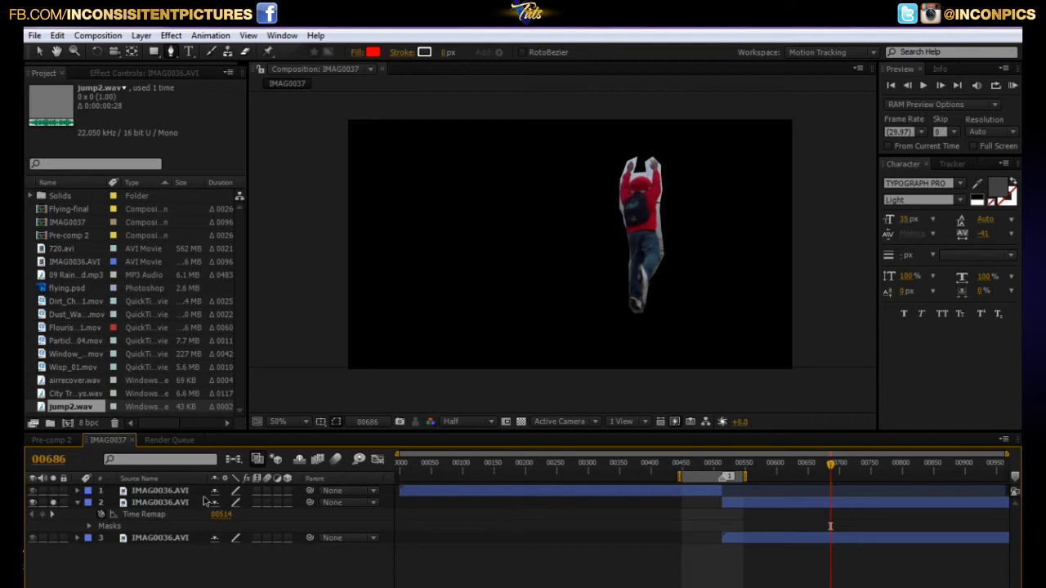
click(32, 537)
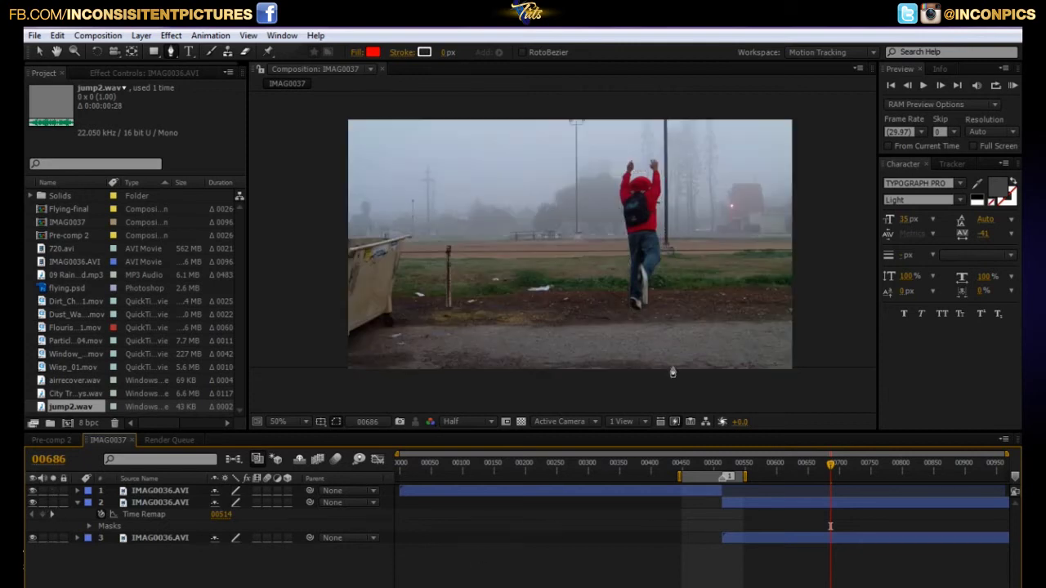
Solo the frozen masked layer and set Mask 1's expansion to -7 pixels and its feather to 8 pixels
click(570, 244)
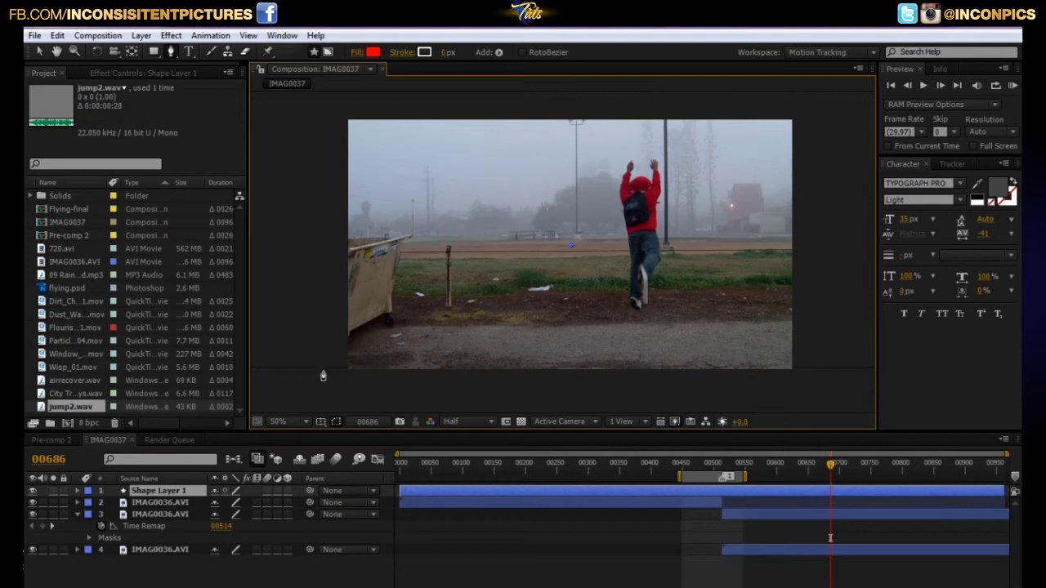
key(v)
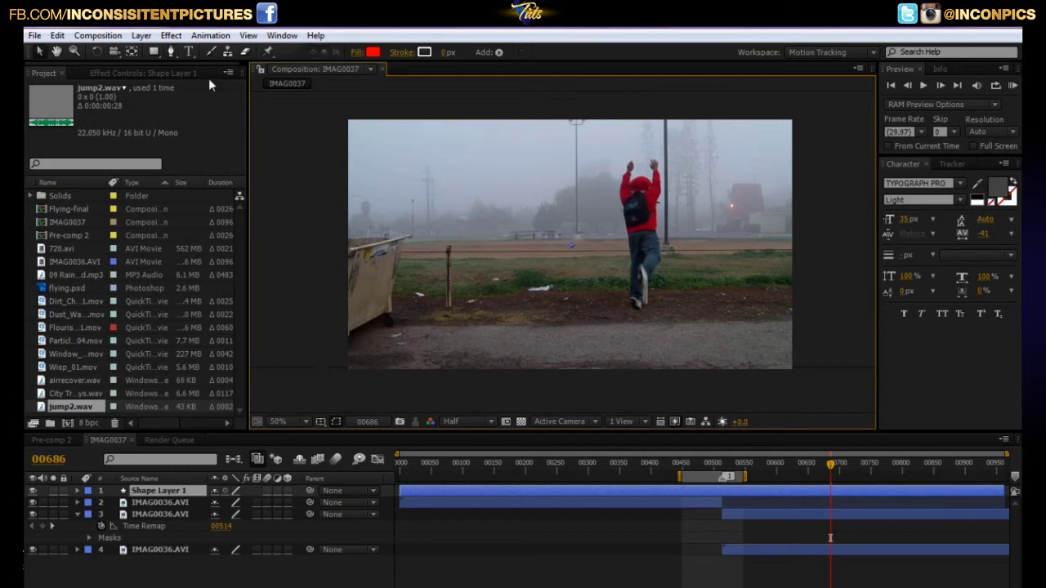
click(817, 515)
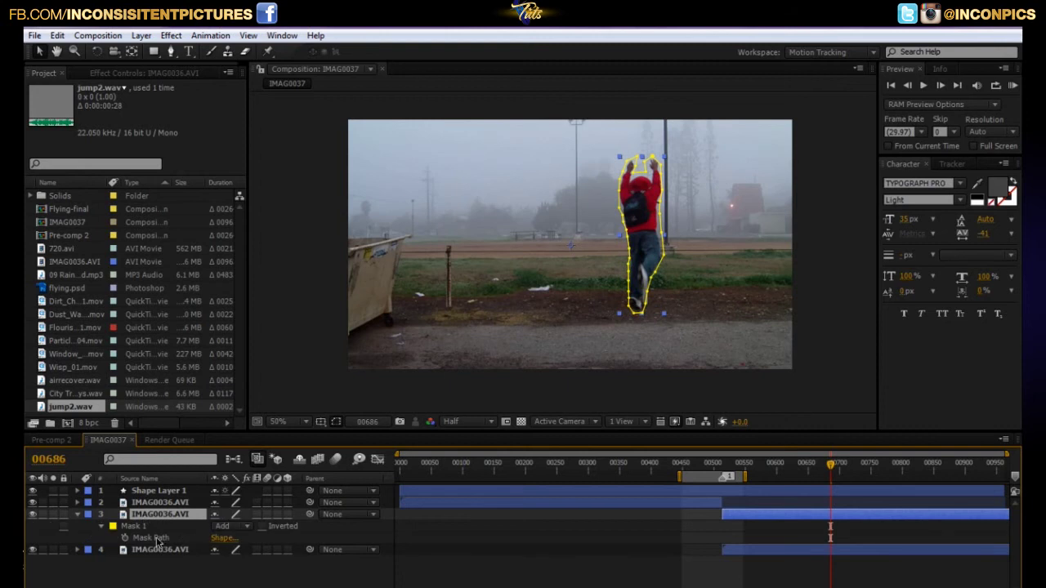
key(m)
key(slash)
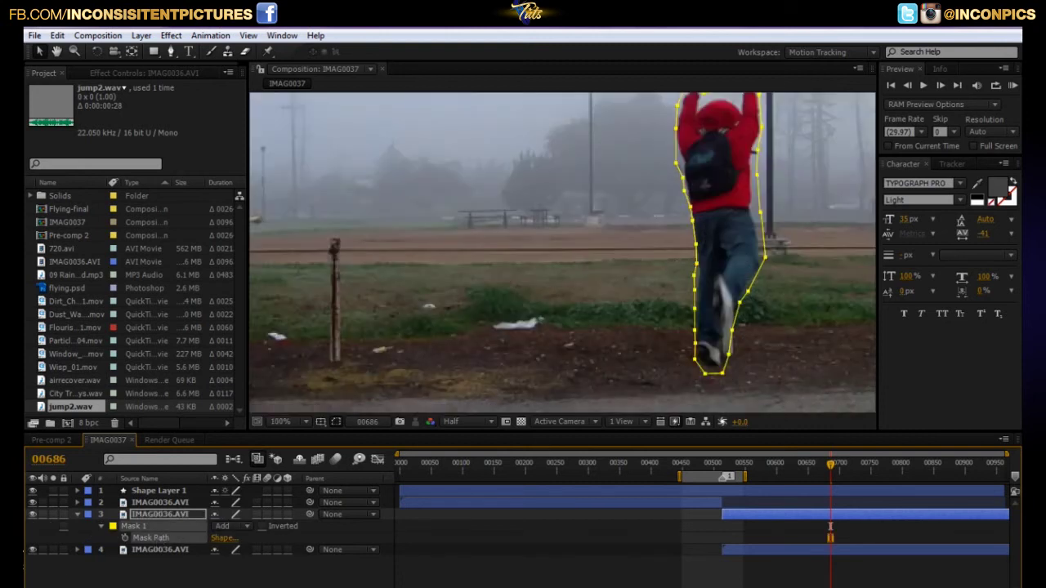
click(53, 514)
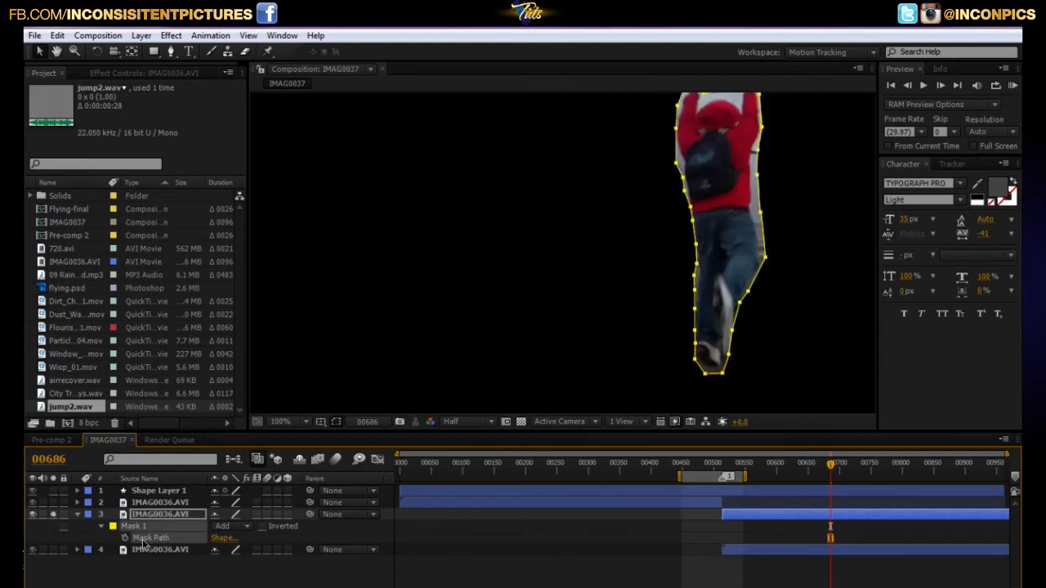
key(m)
key(m)
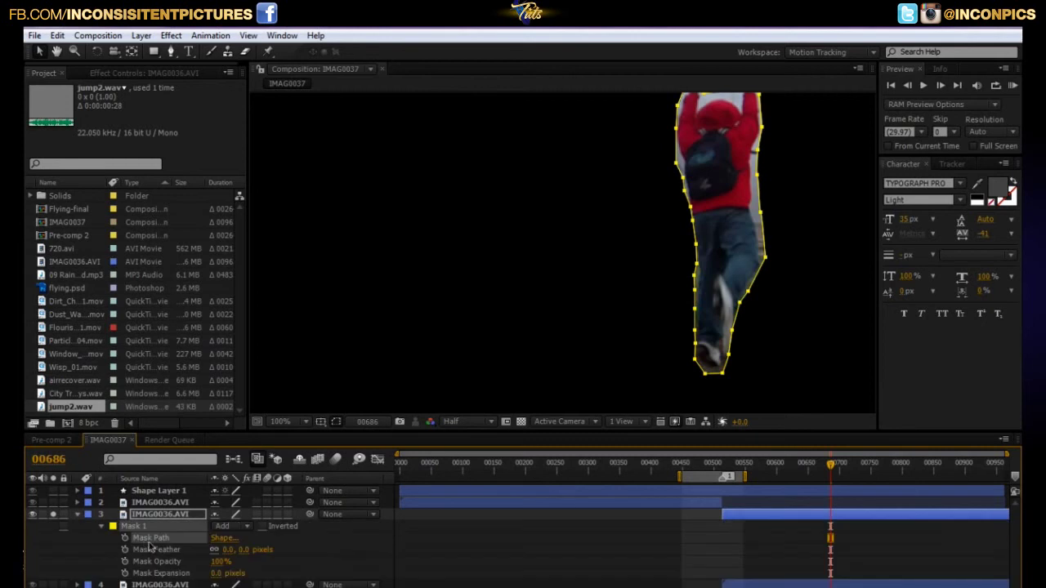
click(217, 574)
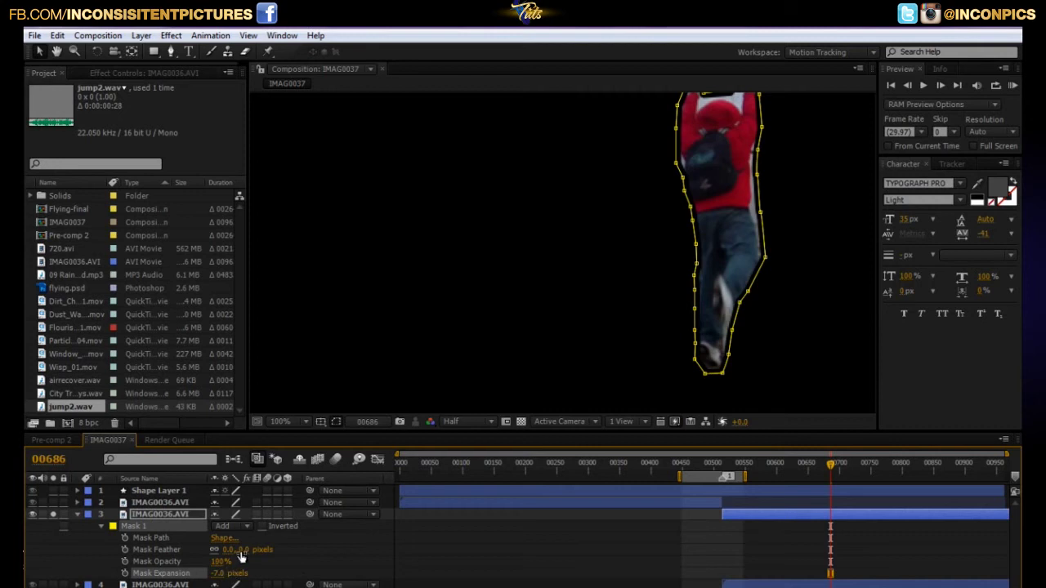
drag(242, 551, 248, 554)
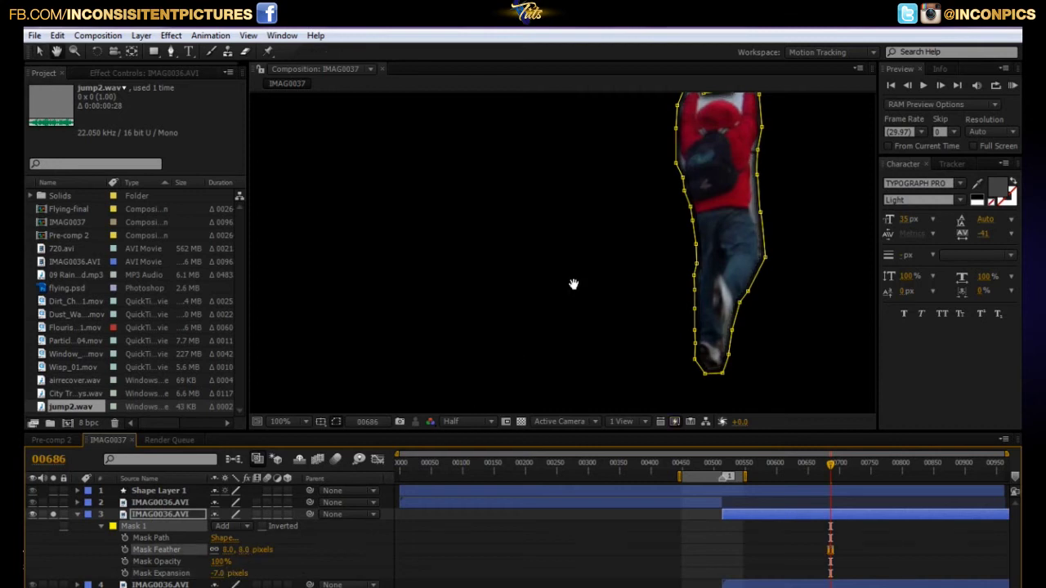
Inspect the feathered edges of the cutout, turn off the layer's solo and collapse its mask properties
key(space)
drag(565, 292, 505, 335)
drag(694, 274, 665, 241)
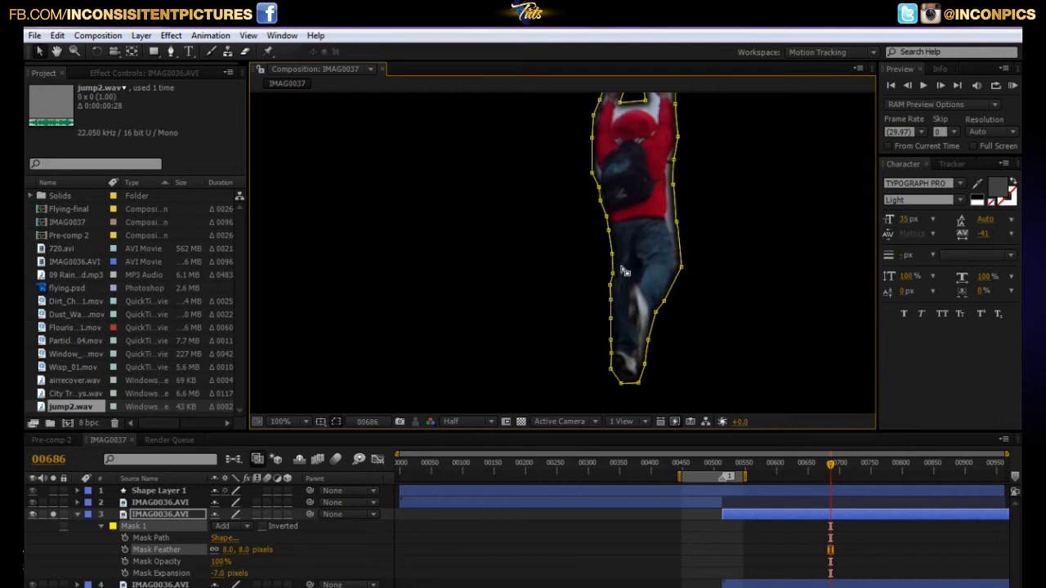
key(space)
drag(660, 219, 611, 260)
scroll(658, 245, down, 2)
scroll(645, 248, up, 2)
key(space)
scroll(639, 295, down, 2)
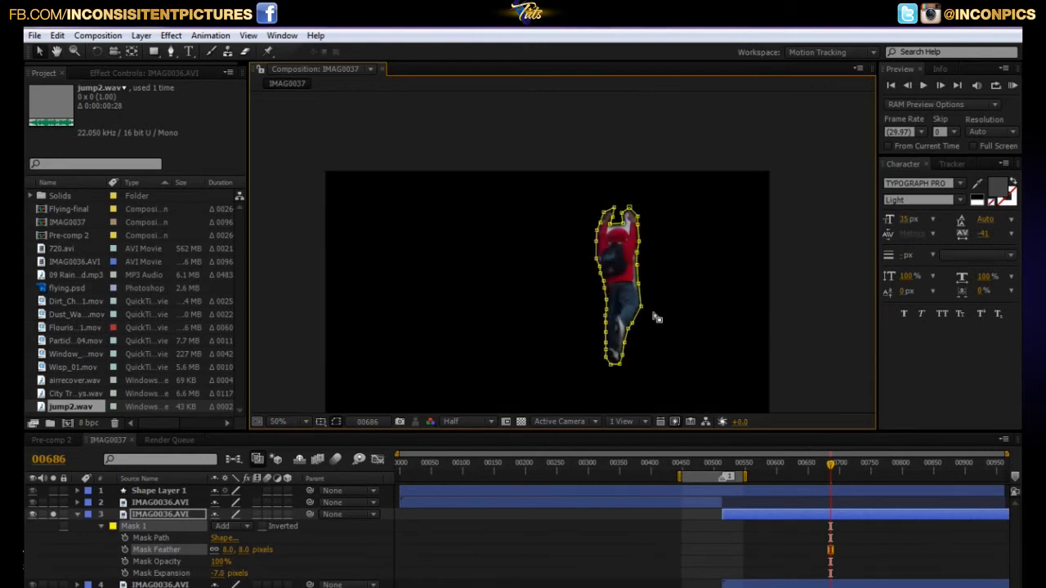
key(space)
drag(649, 299, 647, 287)
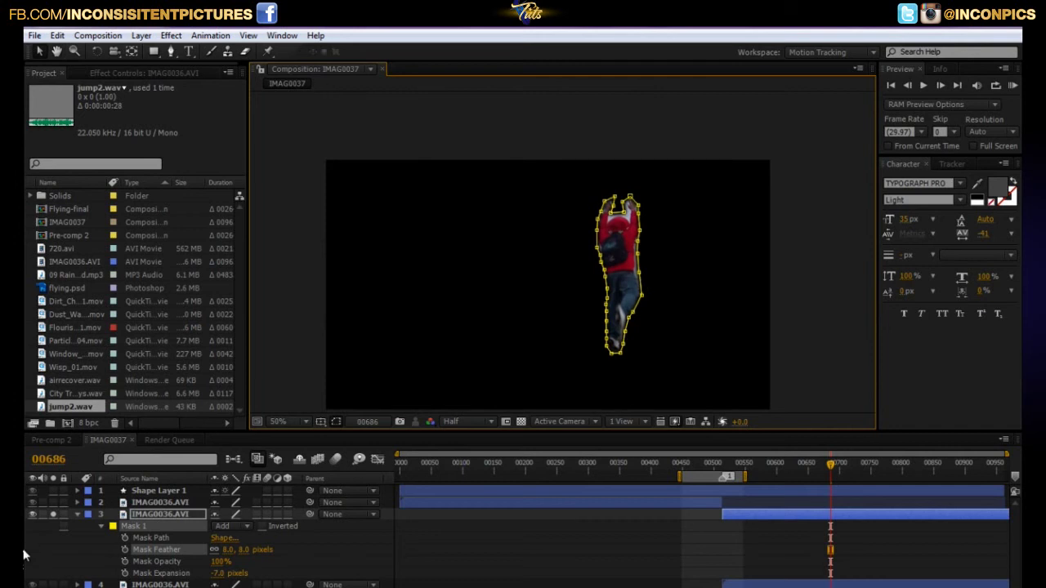
click(52, 515)
click(78, 515)
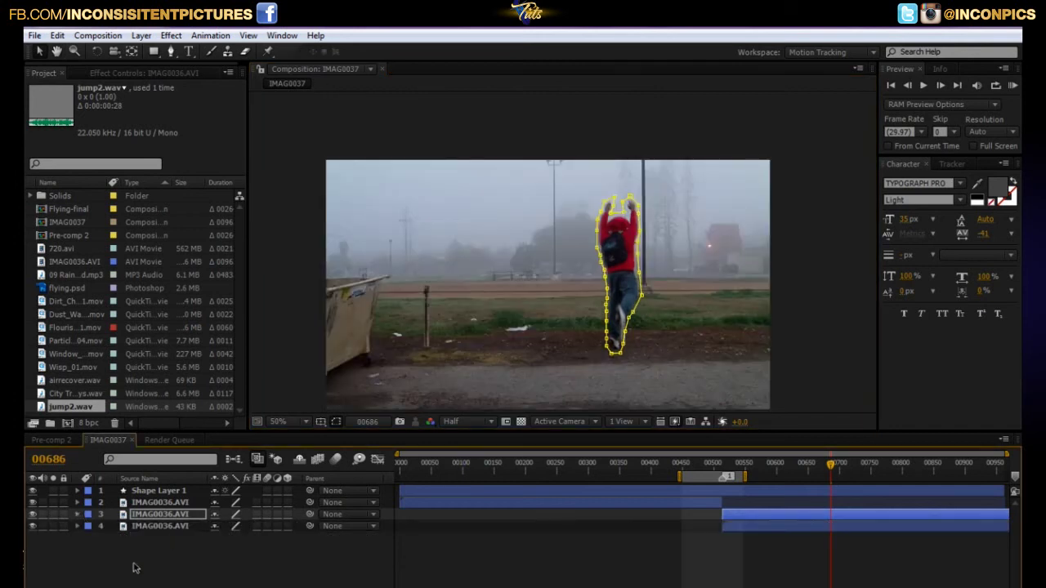
Remove the stray Position keyframe at frame 686 on masked layer 3 and set a starting Position keyframe at frame 514
click(147, 574)
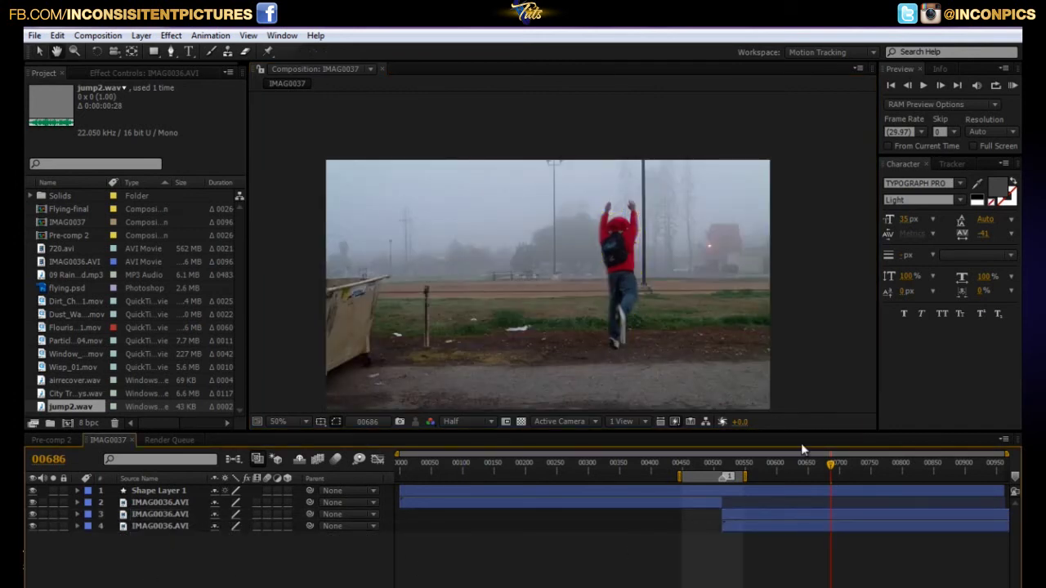
click(742, 511)
key(p)
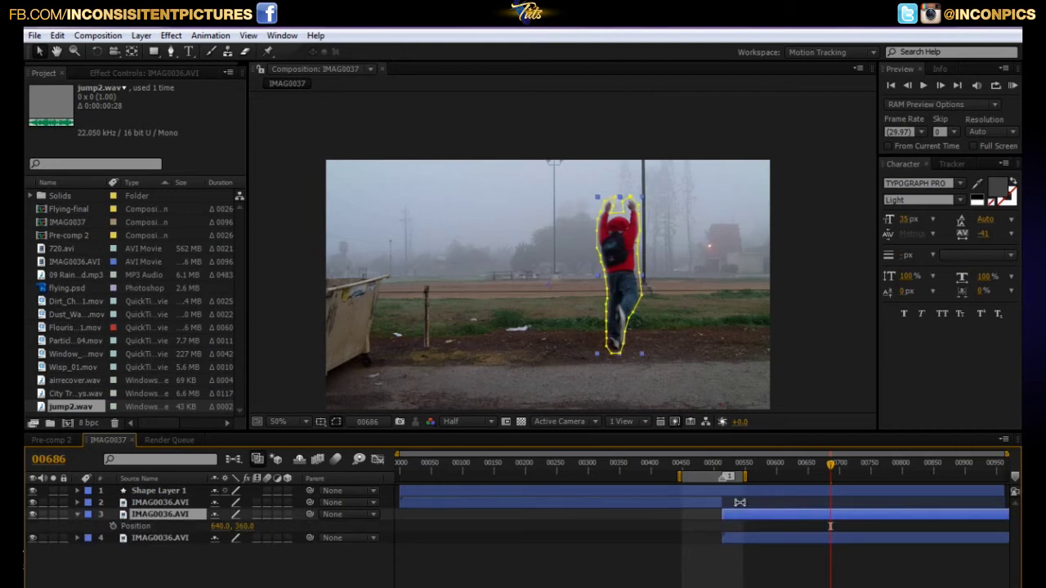
click(111, 527)
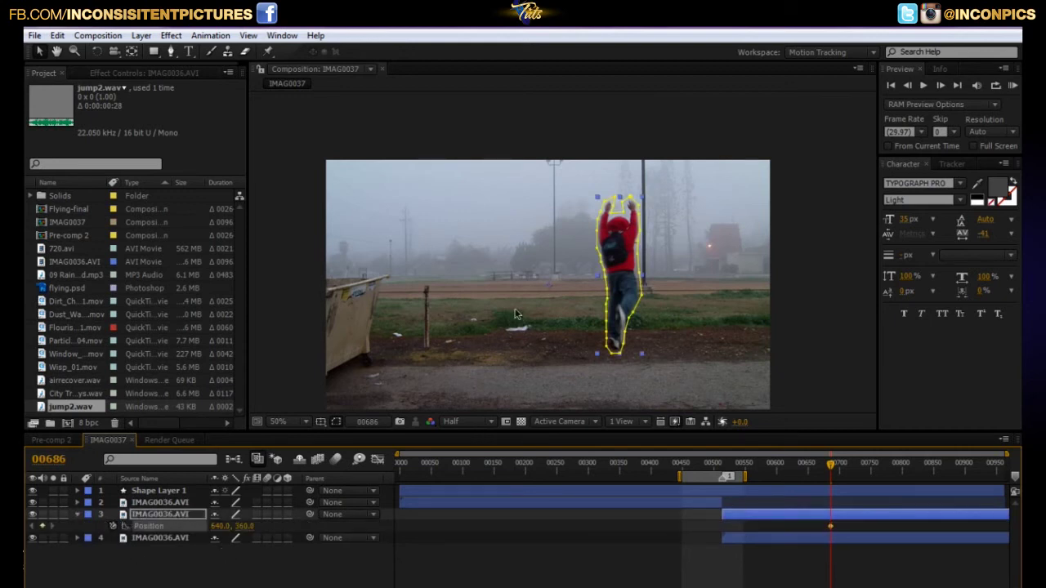
drag(831, 465, 800, 465)
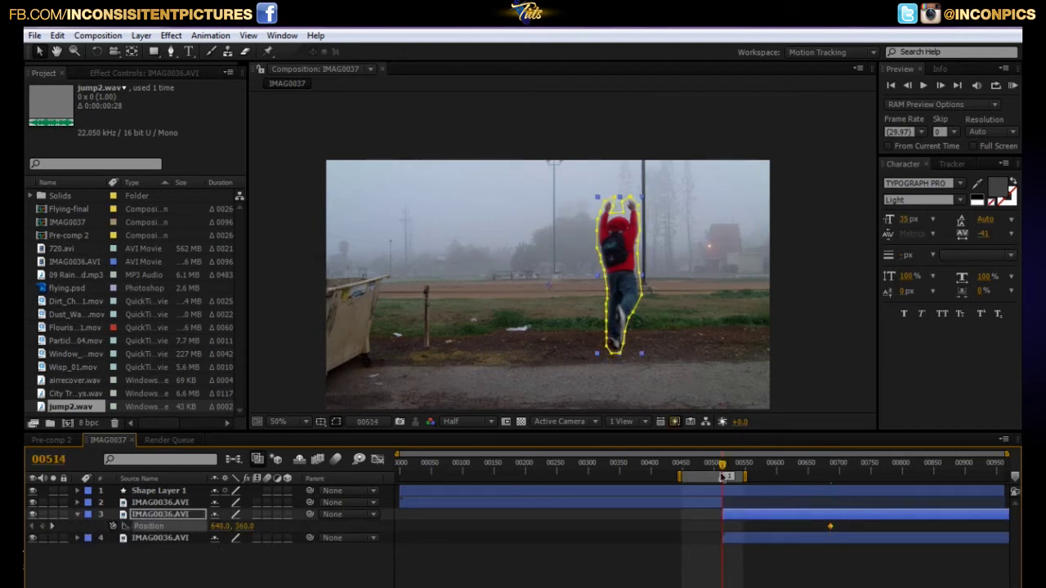
key(Delete)
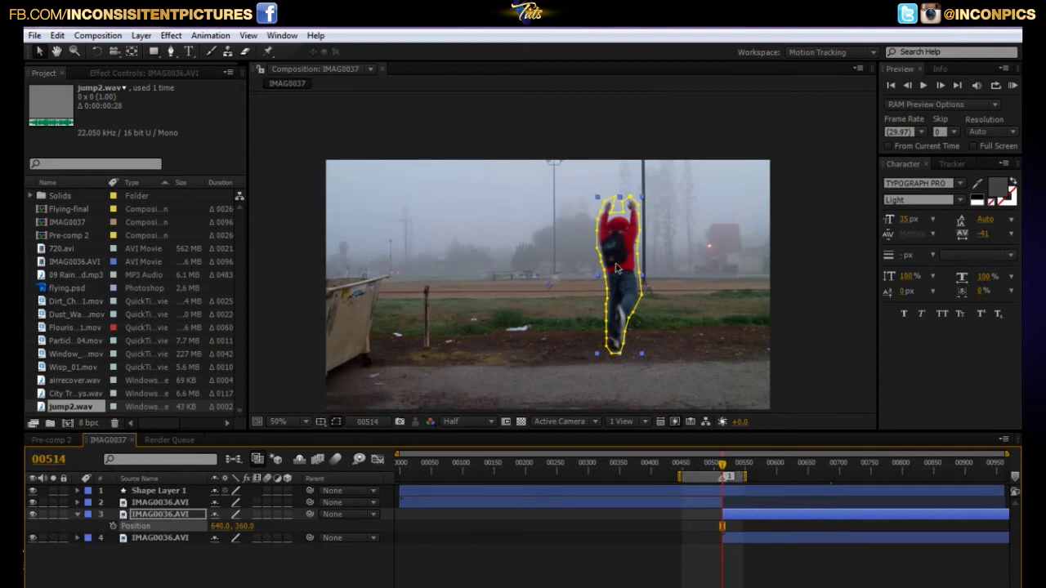
click(112, 527)
At frame 546, move the masked figure up out of the frame to position 696, -208 and preview the flight
drag(727, 473, 745, 469)
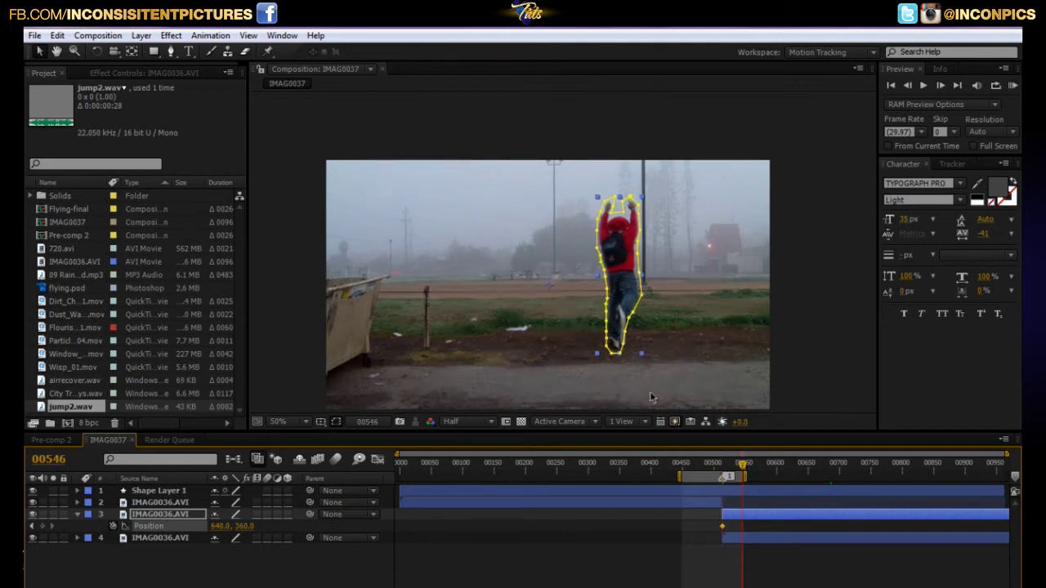
drag(614, 257, 633, 62)
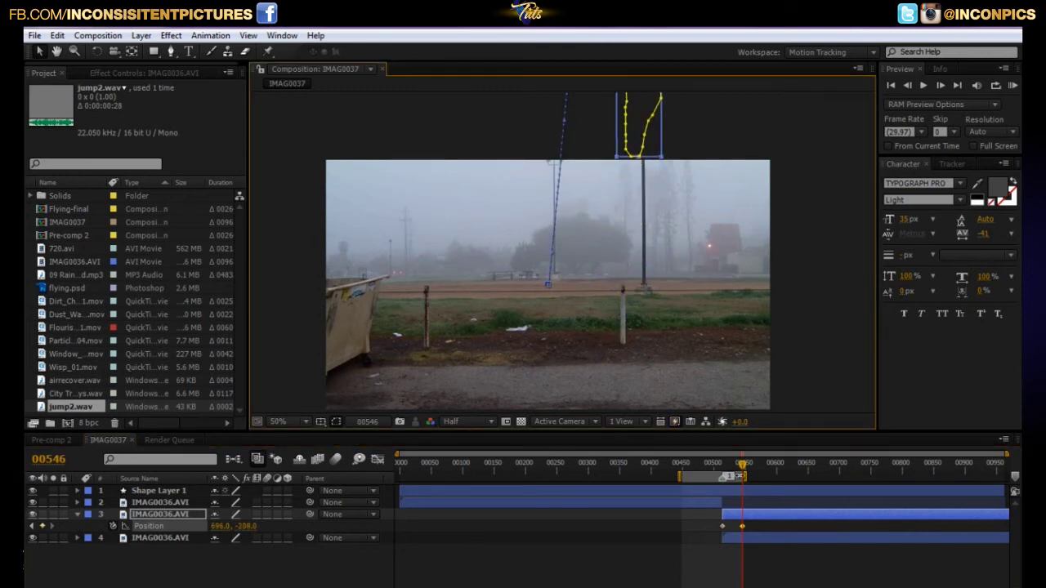
key(KP_0)
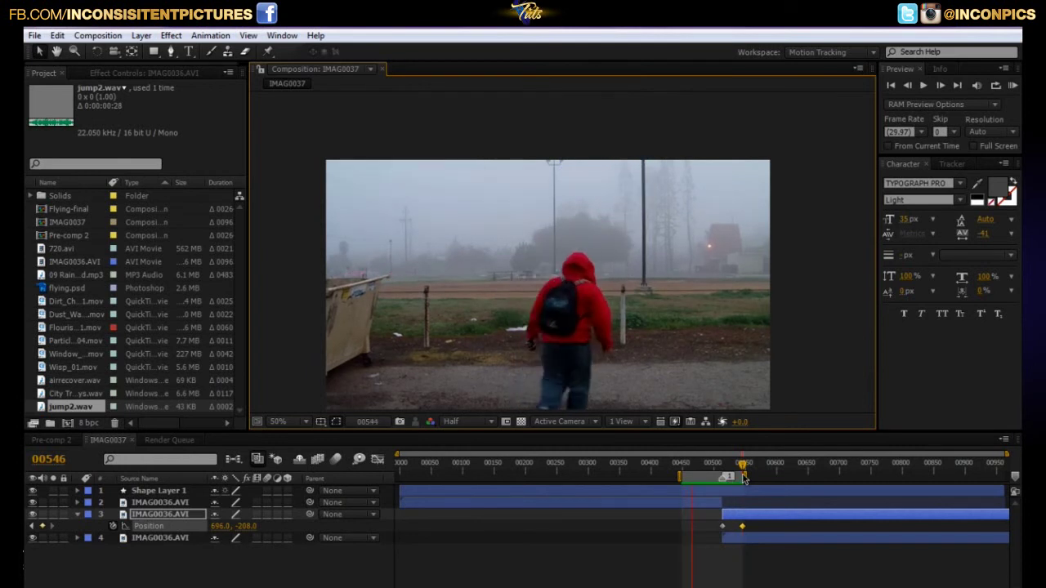
key(space)
Move layer 3's ending Position keyframe earlier to about frame 523 to speed up the take-off
drag(618, 319, 629, 294)
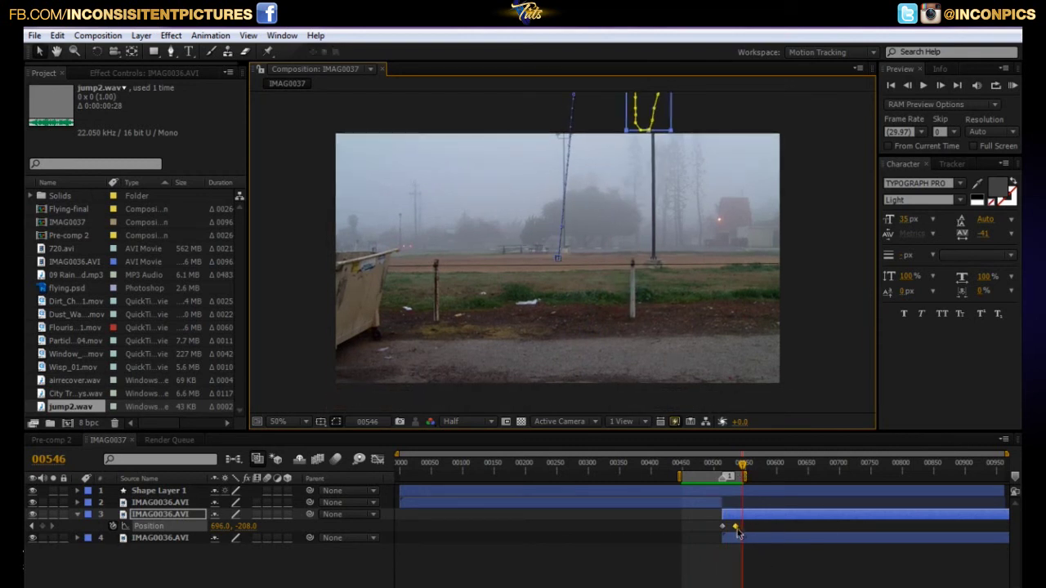
key(space)
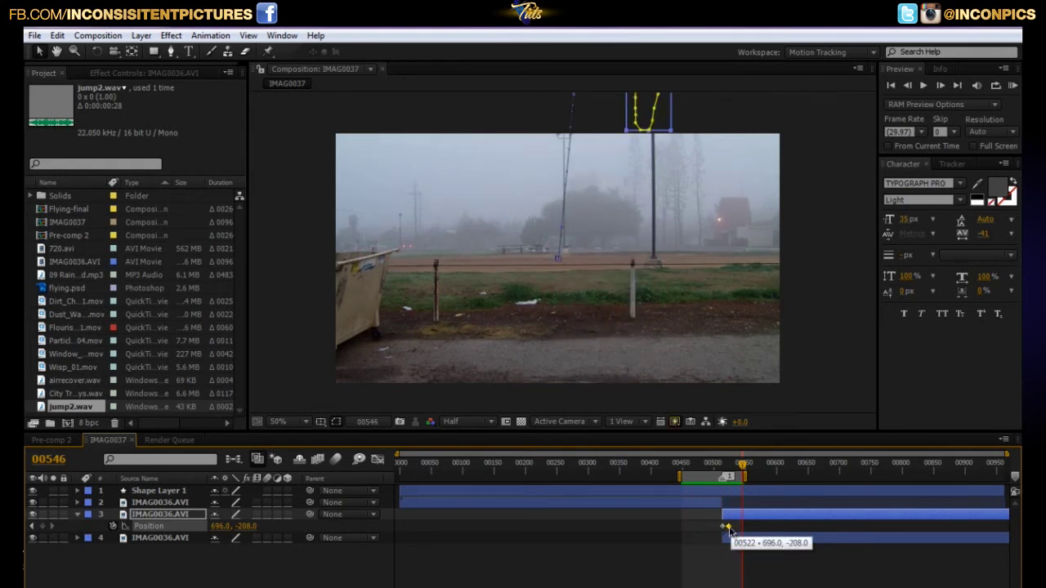
scroll(714, 513, up, 3)
drag(785, 505, 746, 506)
Step back and forth across the cut around frames 513 and 514 to compare the jumping person with the frozen cutout
click(738, 464)
key(Page_Down)
key(Page_Down)
key(Page_Up)
key(Page_Down)
key(Page_Up)
key(Page_Down)
key(Page_Up)
key(Page_Down)
key(Page_Up)
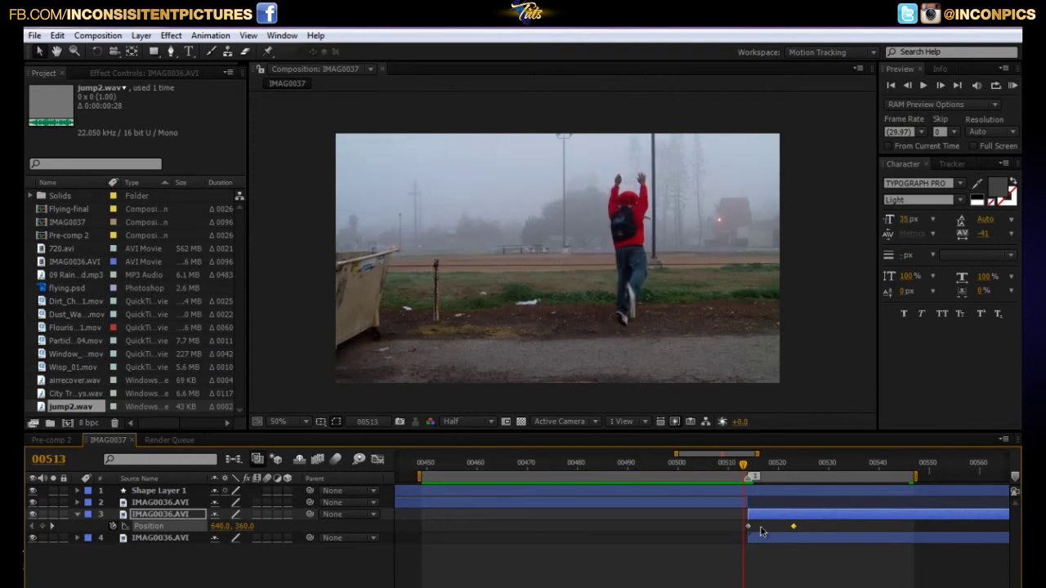
key(Page_Down)
key(Page_Up)
scroll(753, 511, up, 5)
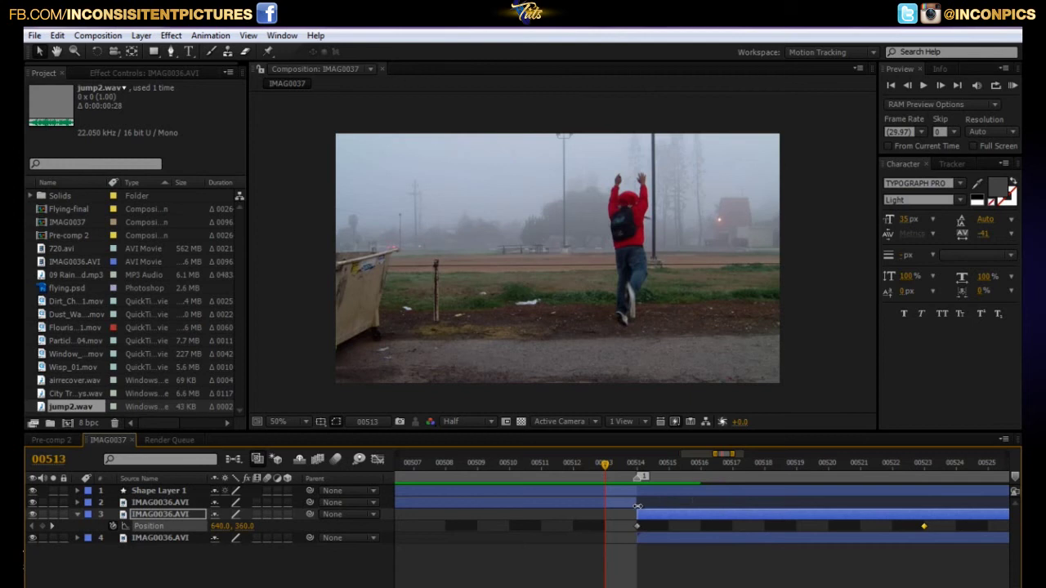
Shift the cut to frame 513 by ending layer 2 there and sliding layers 3 and 4 earlier to start there
click(634, 506)
drag(622, 510, 601, 529)
click(654, 516)
shift+click(648, 537)
Move layer 3's starting Position keyframe to frame 512 and its ending one to frame 520, previewing the motion
click(604, 527)
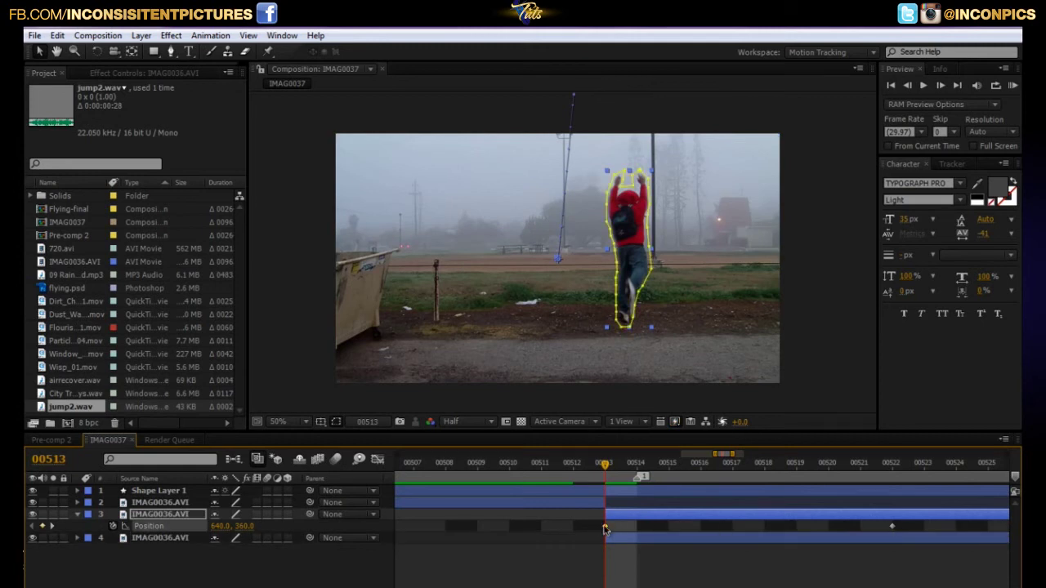
drag(599, 529, 567, 528)
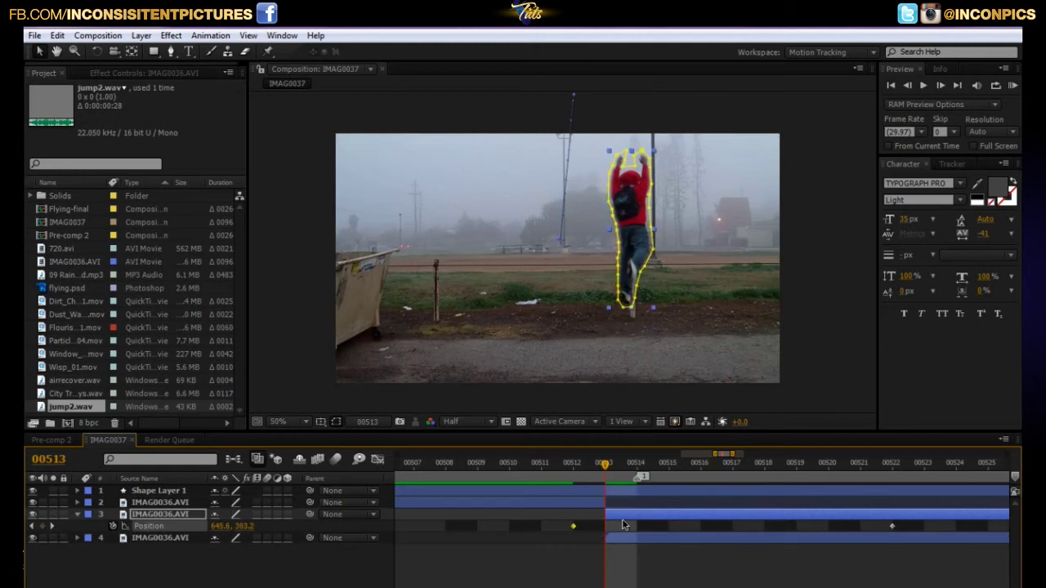
key(space)
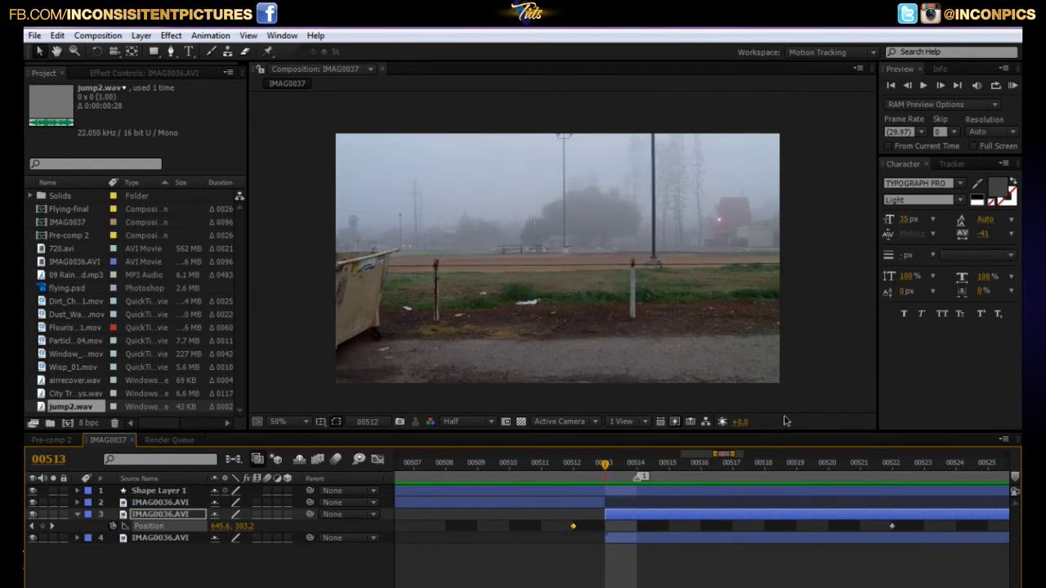
key(space)
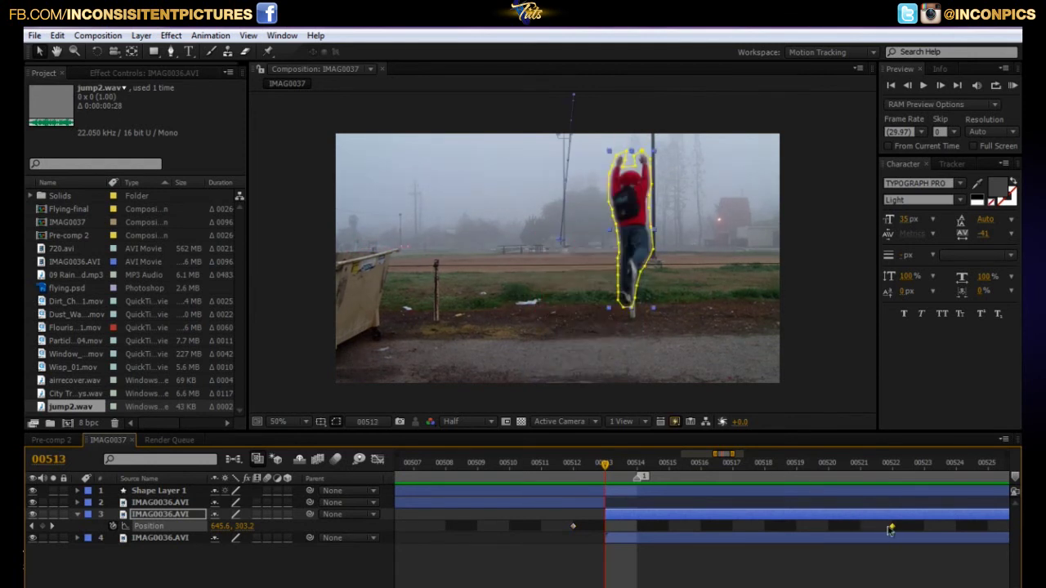
drag(891, 527, 827, 530)
key(KP_0)
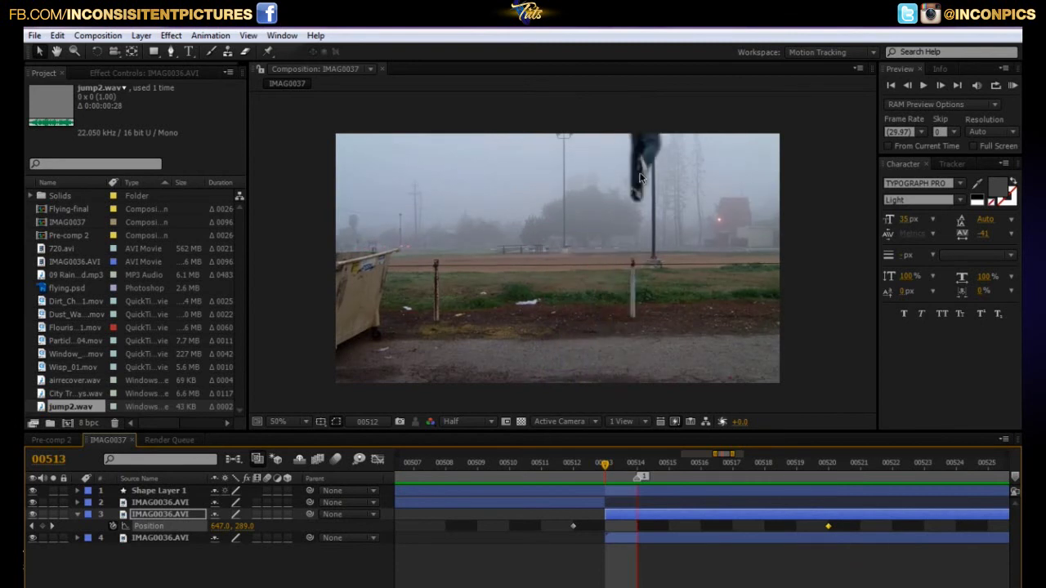
key(space)
At frame 520, shift the off-screen figure horizontally to position 680, -208 and deselect it
drag(621, 154, 611, 182)
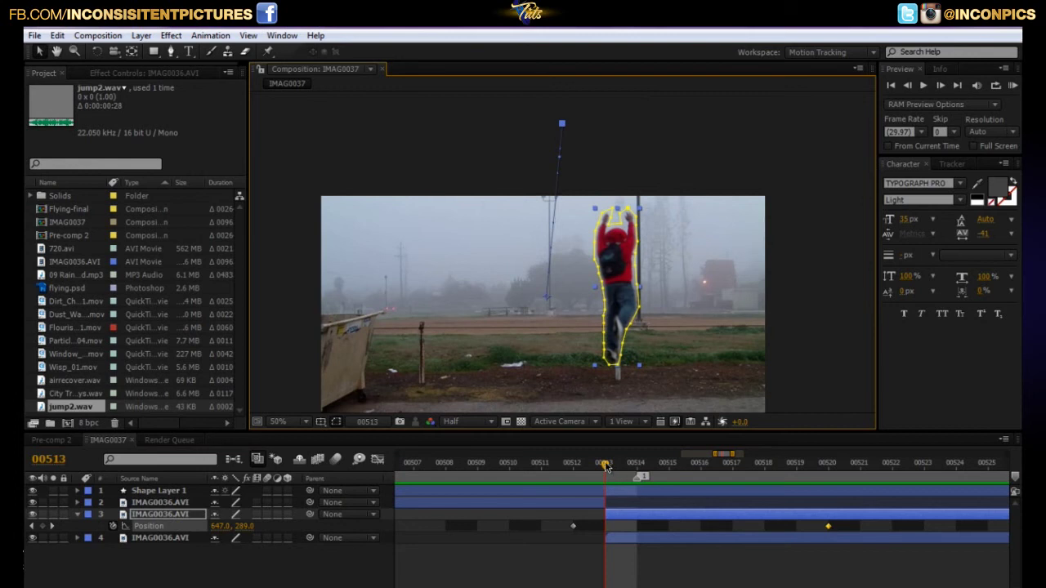
drag(604, 466, 828, 466)
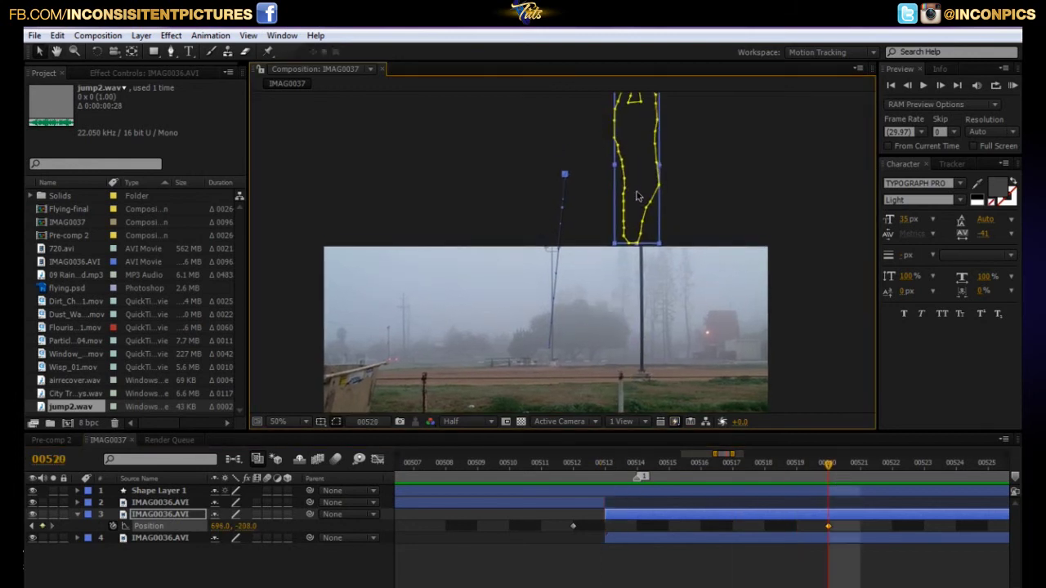
drag(636, 194, 628, 196)
click(696, 207)
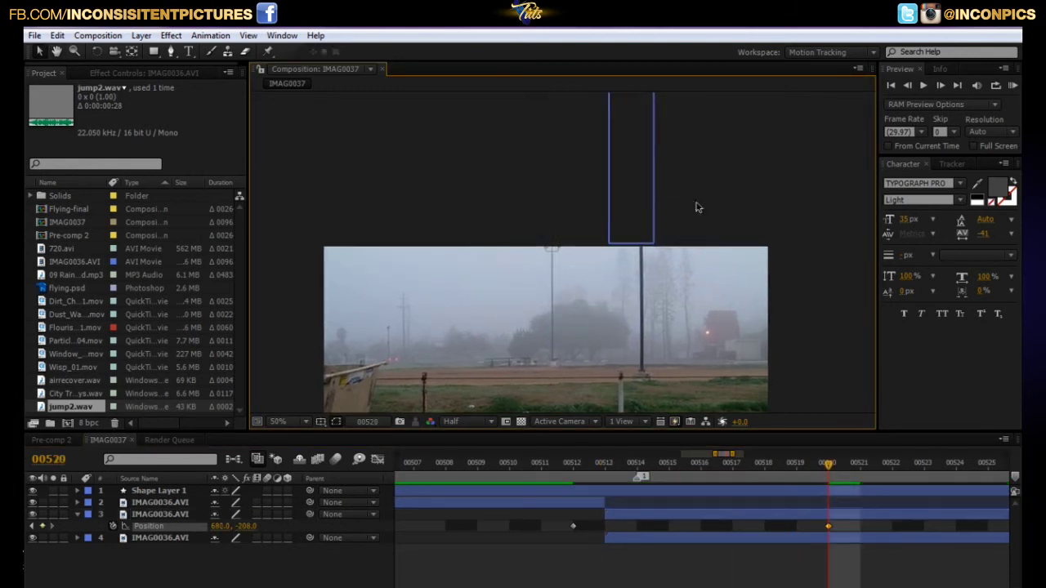
drag(646, 357, 645, 240)
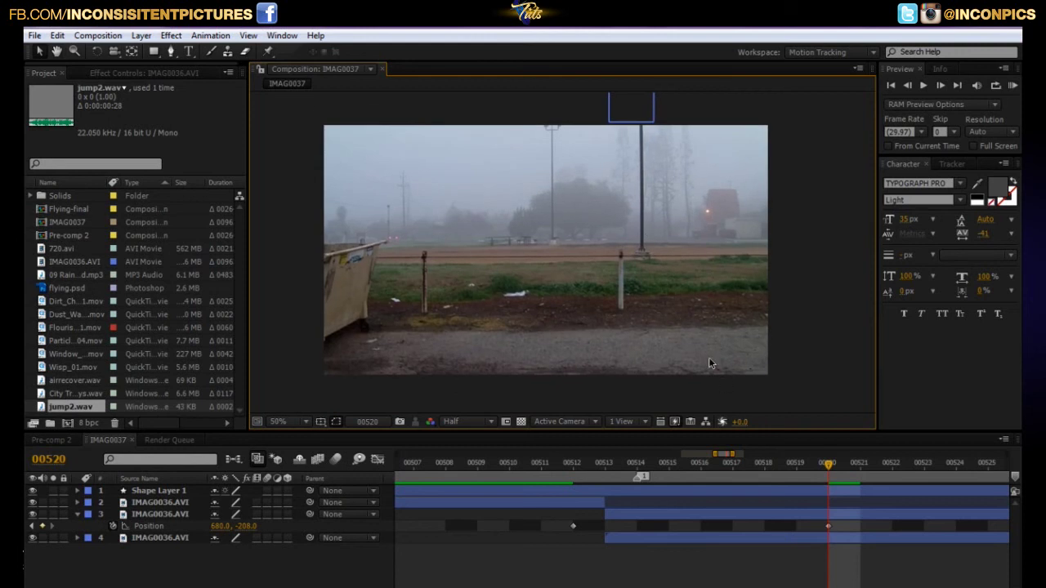
drag(695, 319, 662, 348)
Try a diagonal flight path by moving the figure to 932, -204 at frame 520, preview it and undo the move
scroll(625, 198, down, 2)
drag(607, 140, 660, 141)
key(space)
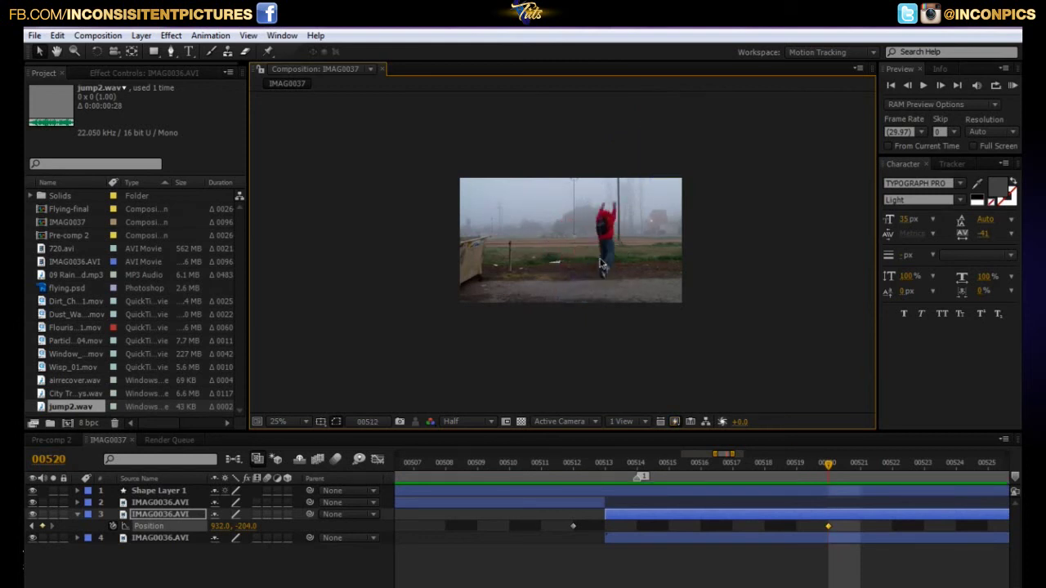
key(space)
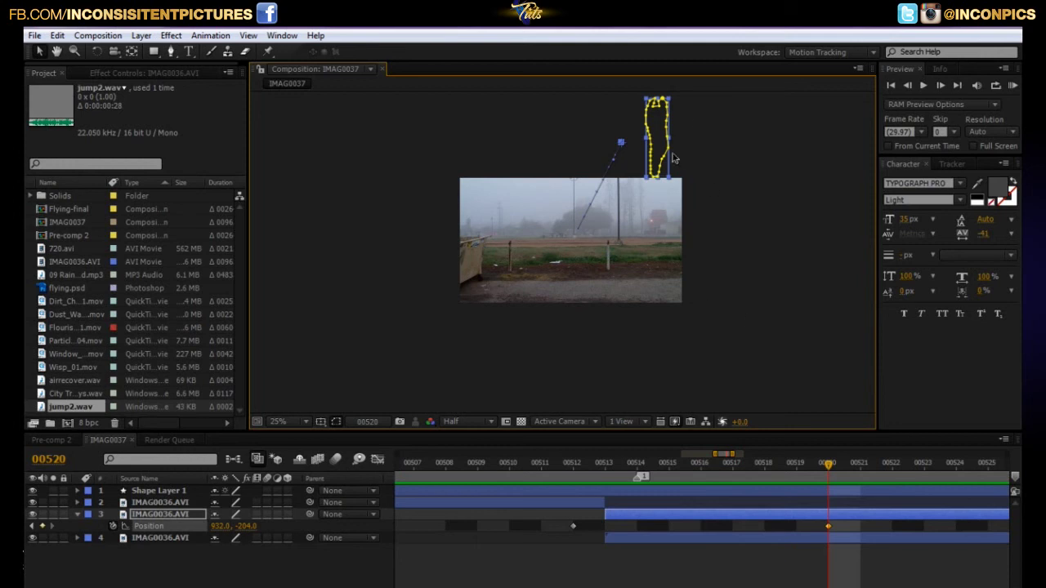
key(ctrl+z)
click(715, 238)
Preview the vertical take-off together with the run-up to the jump
key(KP_0)
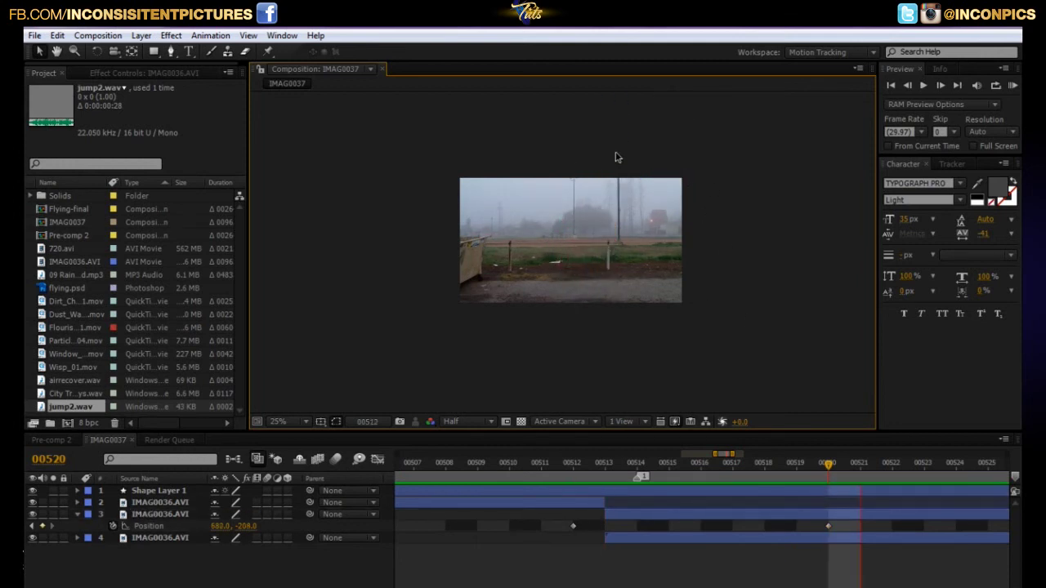
scroll(605, 235, up, 2)
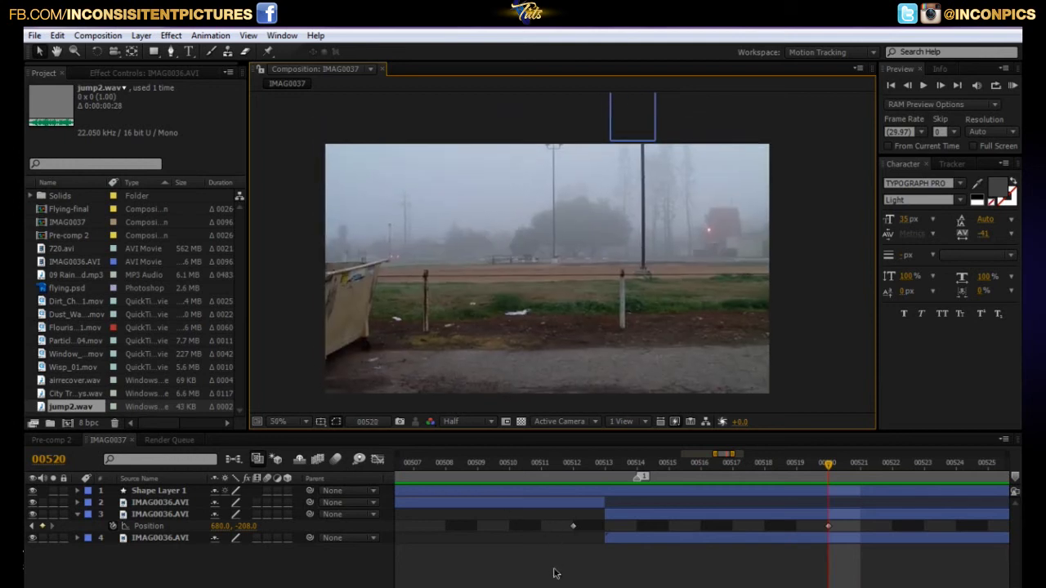
scroll(630, 542, down, 5)
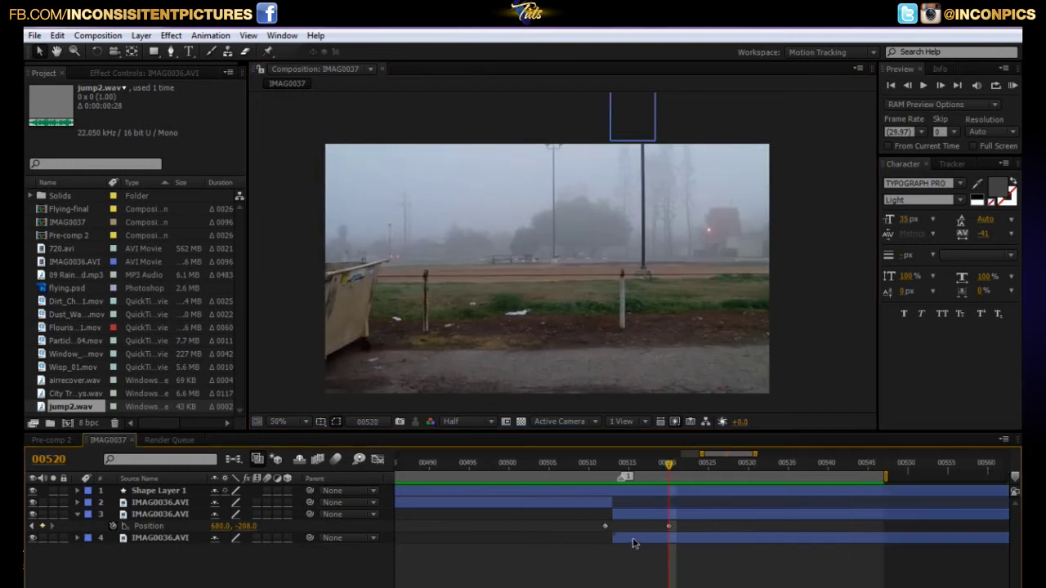
key(KP_0)
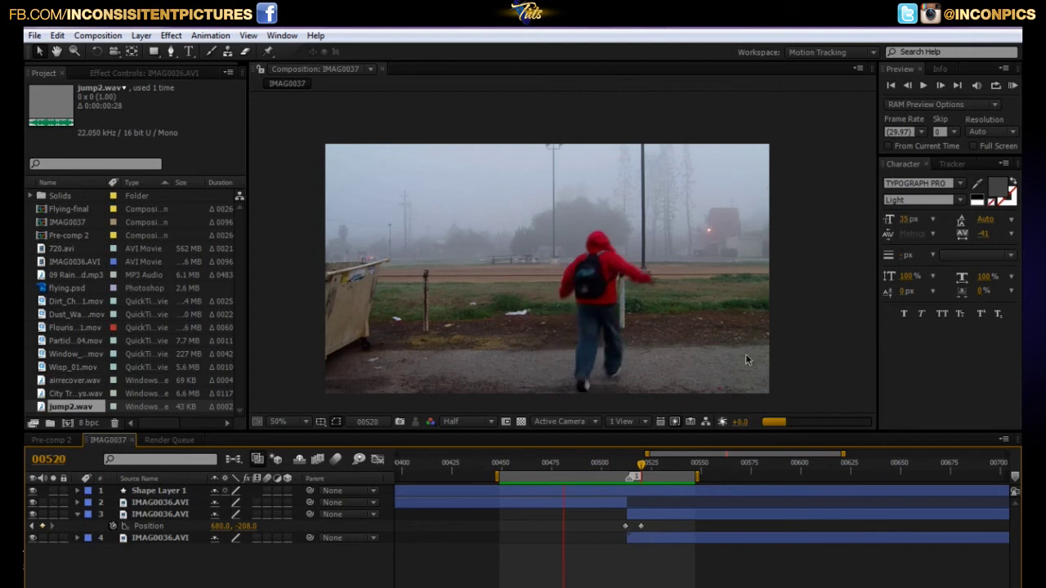
key(space)
Apply a Fast Blur effect to the masked figure on layer 3
click(641, 518)
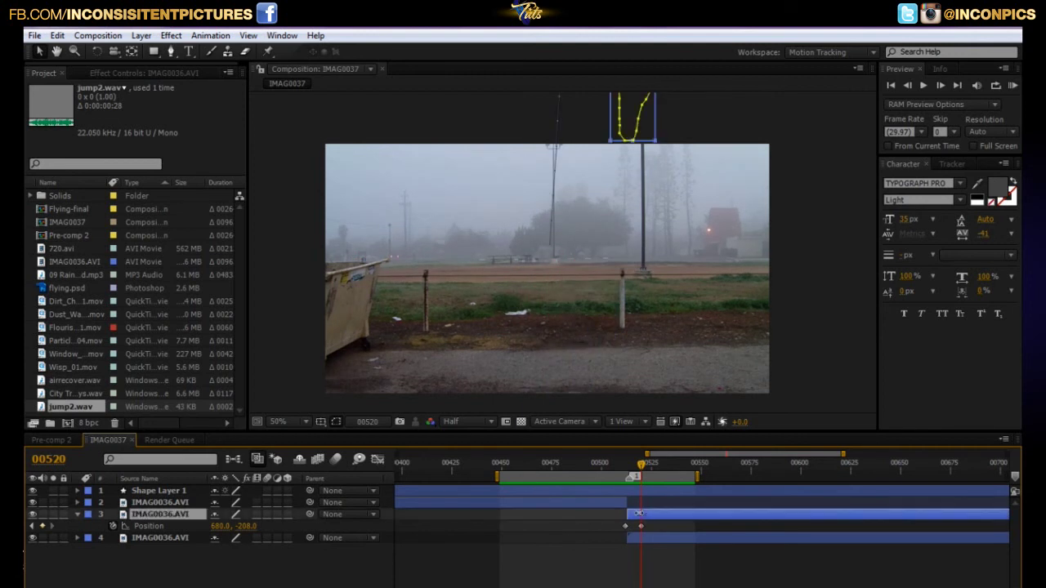
right_click(207, 517)
mouse_move(262, 331)
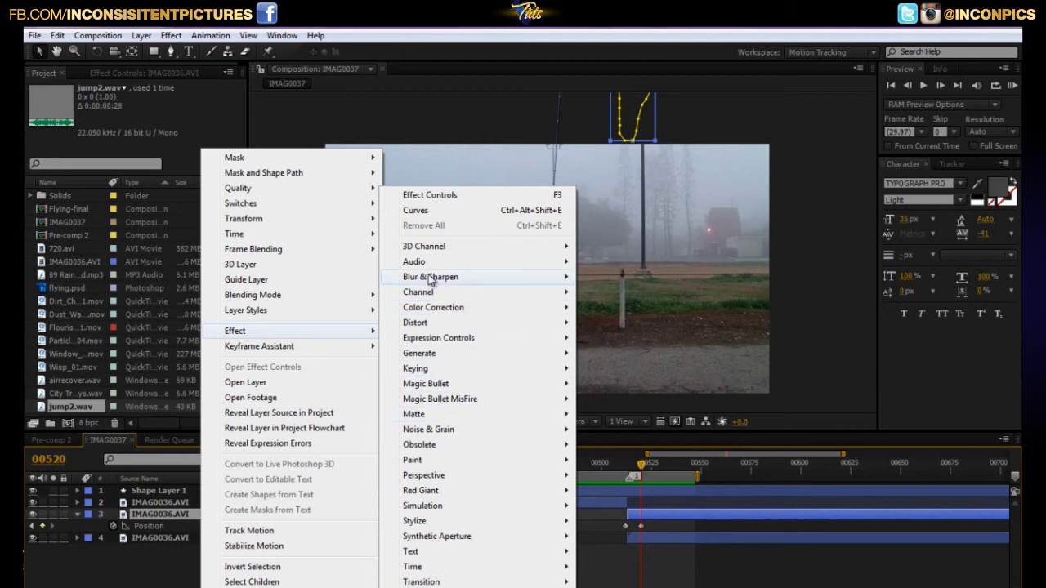
mouse_move(432, 279)
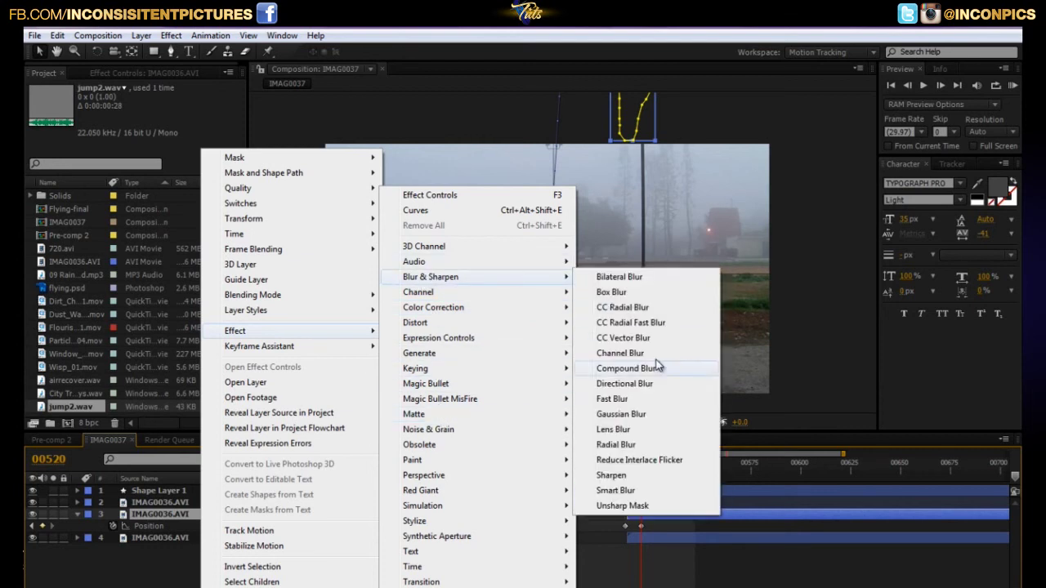
click(629, 400)
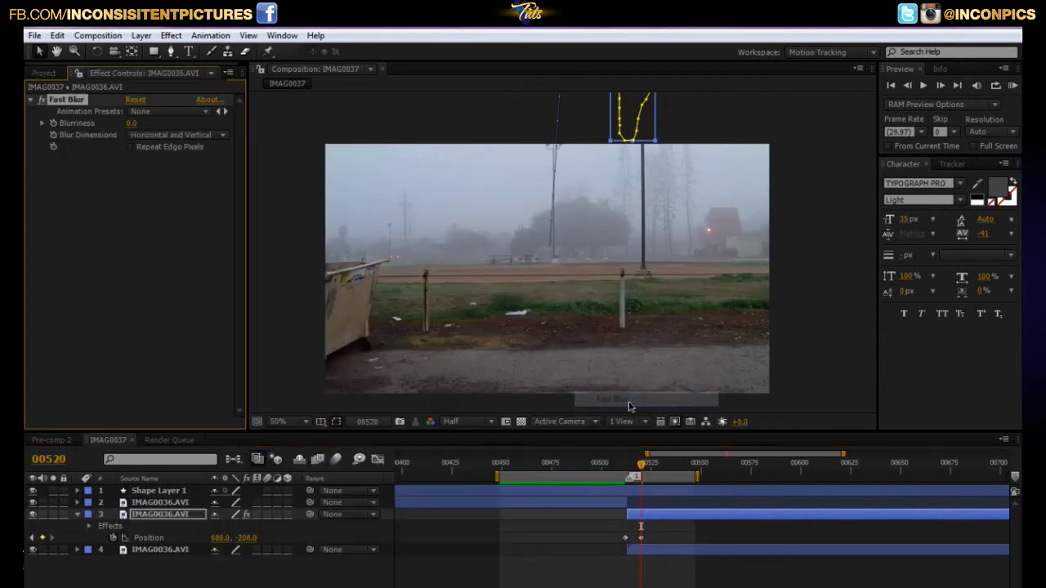
Set the Fast Blur's dimensions to Vertical and, viewing the figure at frame 515, its blurriness to 55
click(175, 134)
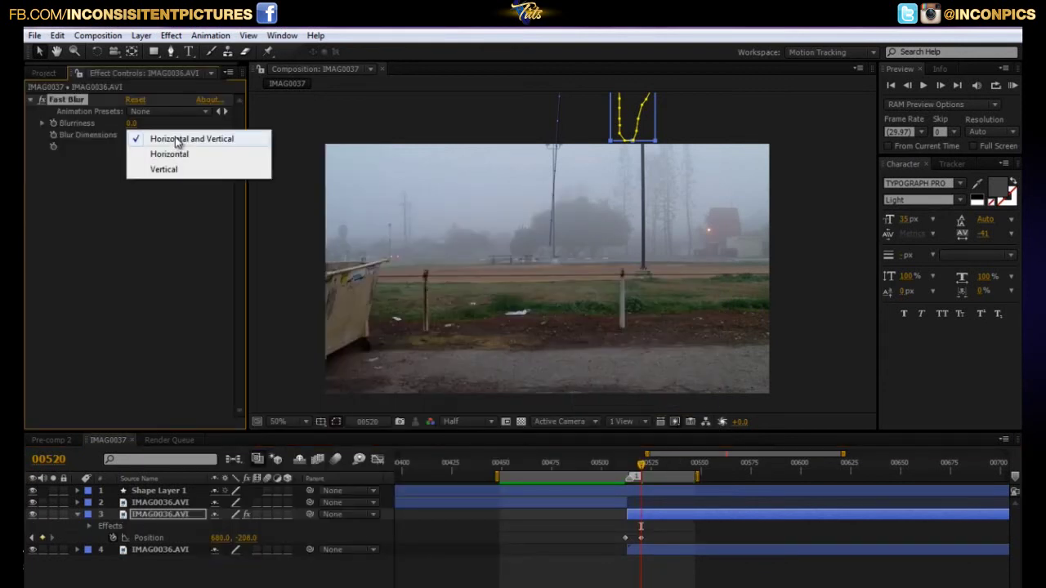
click(175, 172)
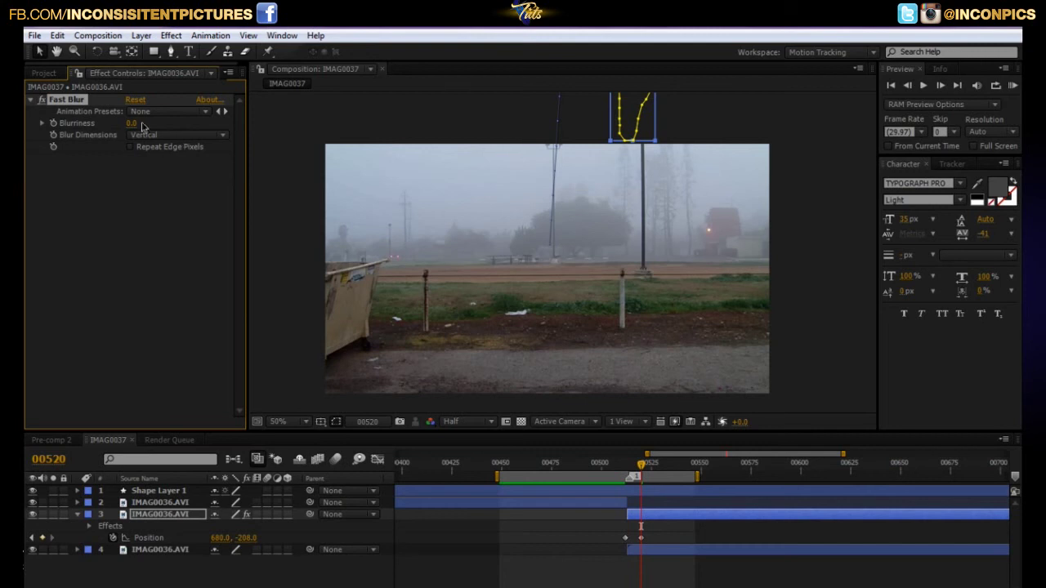
drag(642, 469, 631, 470)
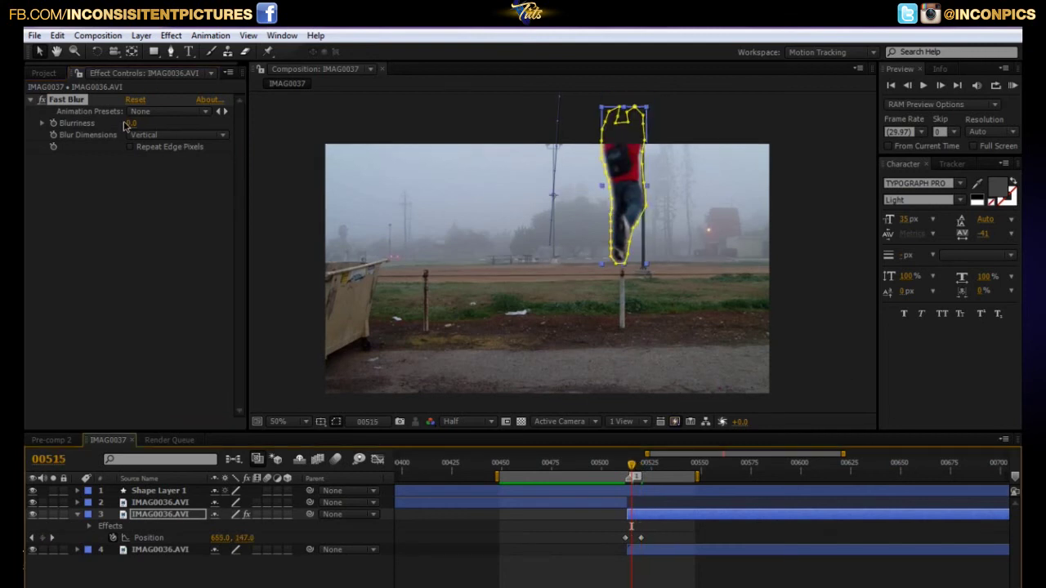
drag(125, 125, 198, 125)
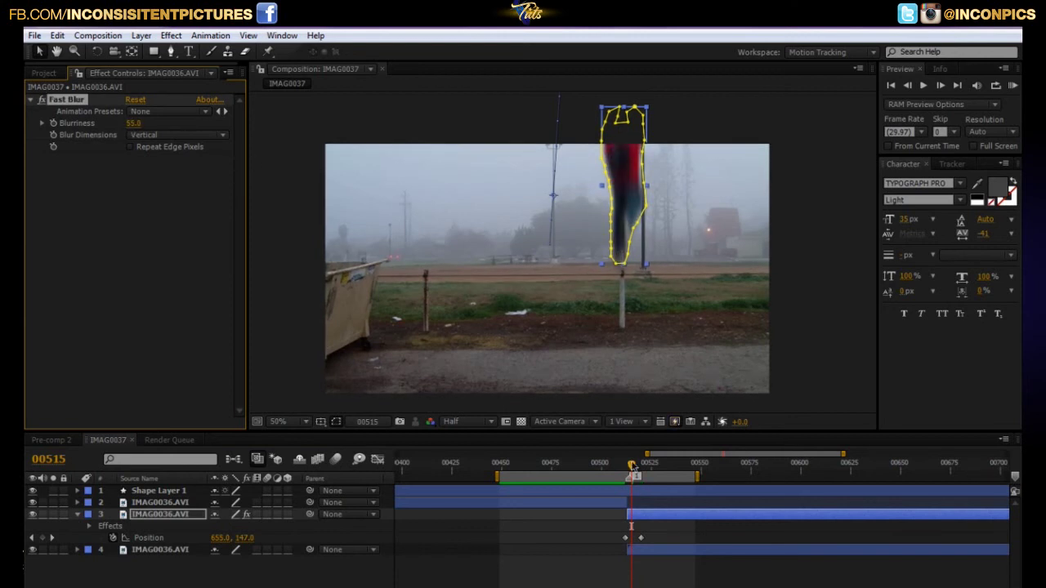
Start keyframing the Fast Blur's blurriness at frame 512 with a value of 20
drag(633, 465, 625, 464)
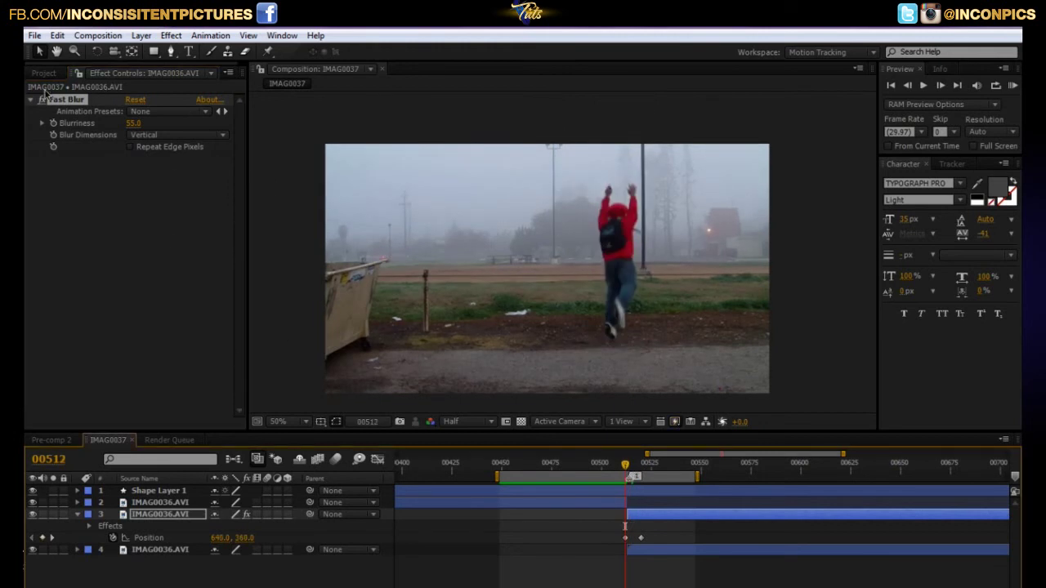
click(53, 124)
click(137, 123)
text(20)
click(178, 238)
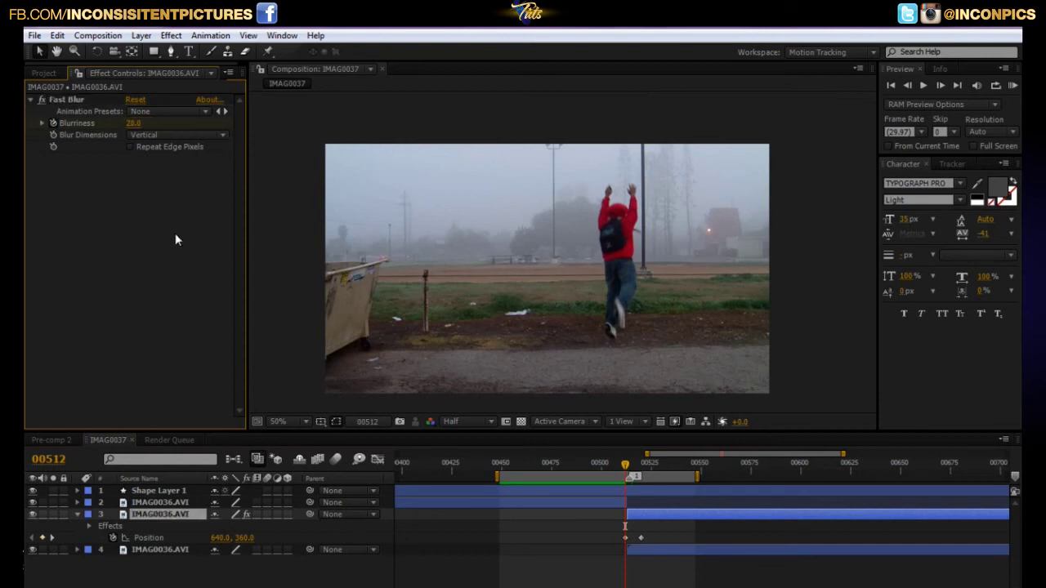
Keyframe the Fast Blur's blurriness at 55 at frame 514
mouse_move(626, 469)
mouse_down()
mouse_move(640, 472)
mouse_move(629, 473)
mouse_up()
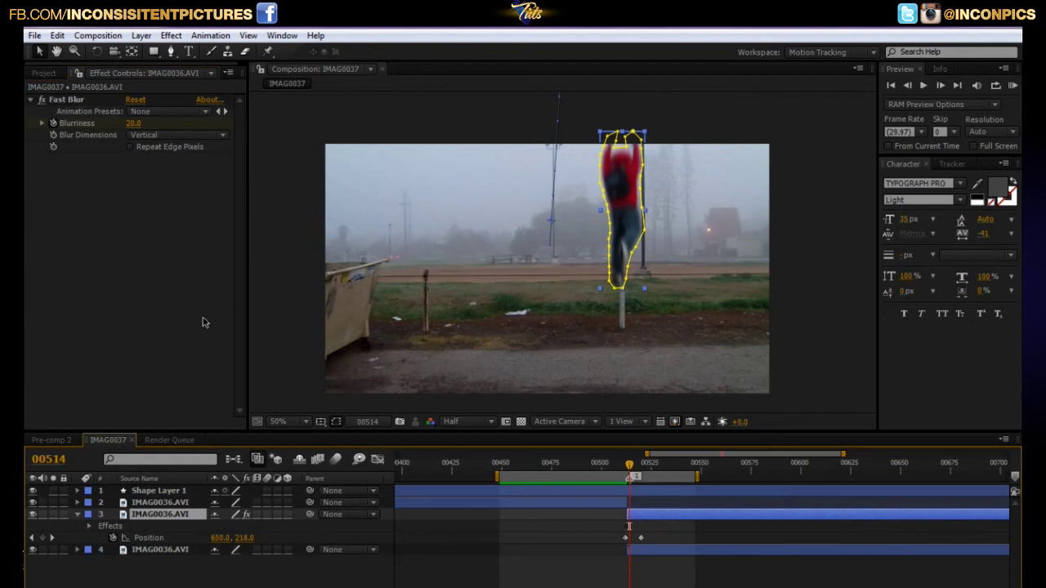
click(136, 127)
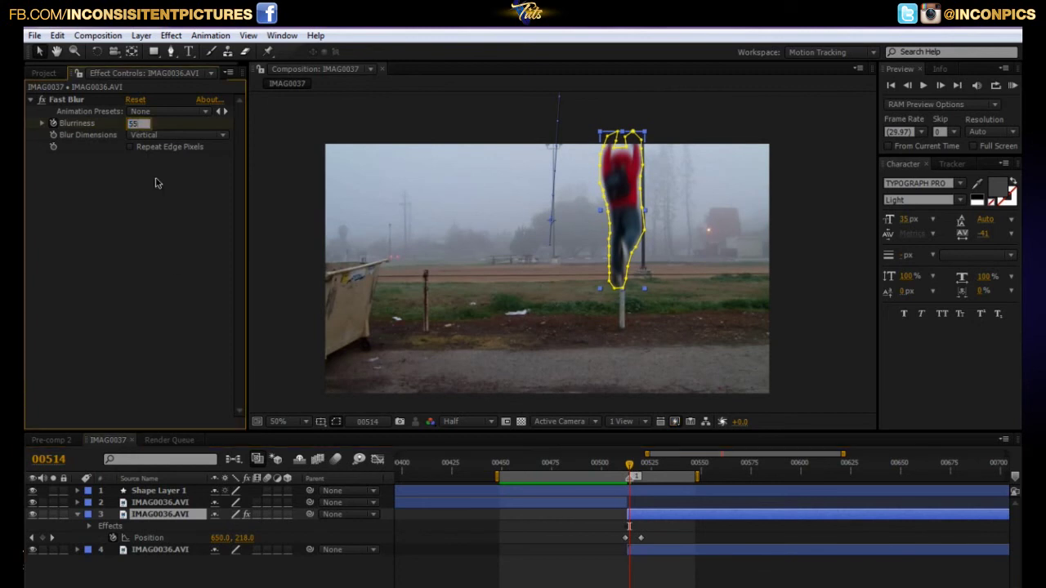
text(55)
key(Return)
Deselect the figure's layer and preview the run-up and take-off with the animated blur
mouse_move(634, 476)
mouse_down()
mouse_move(624, 480)
mouse_move(635, 477)
mouse_up()
click(802, 372)
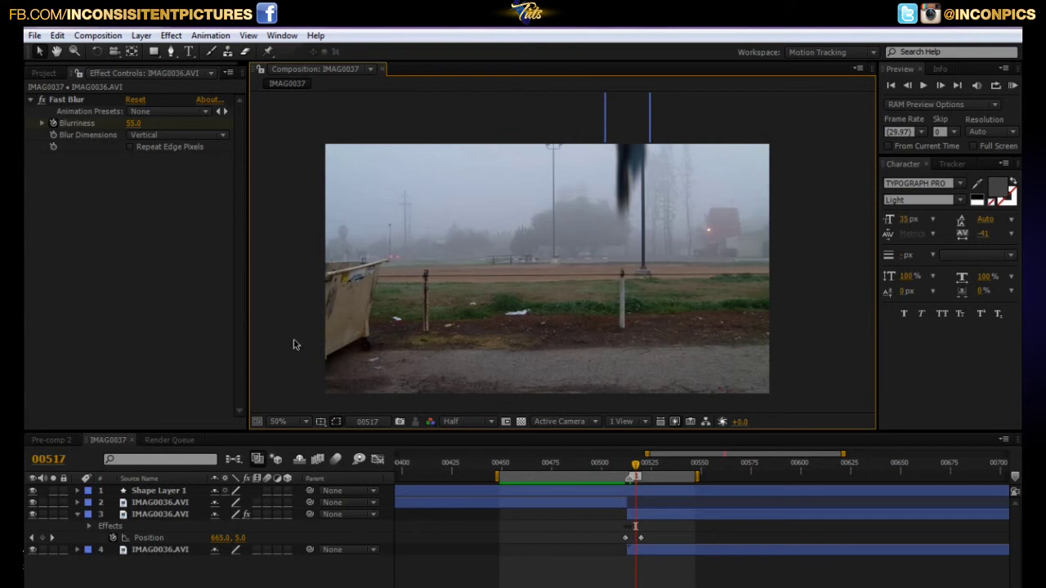
key(space)
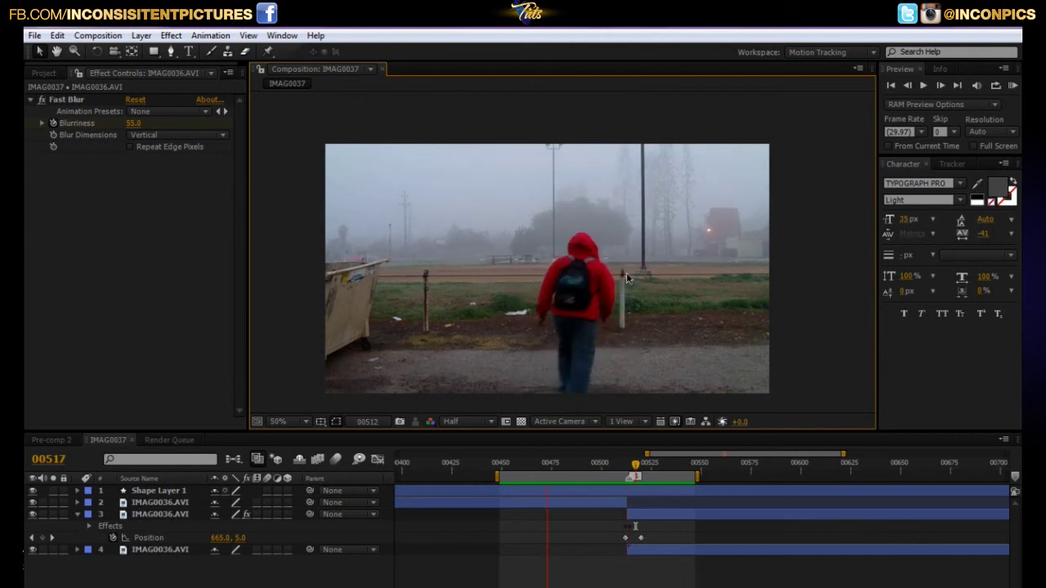
key(space)
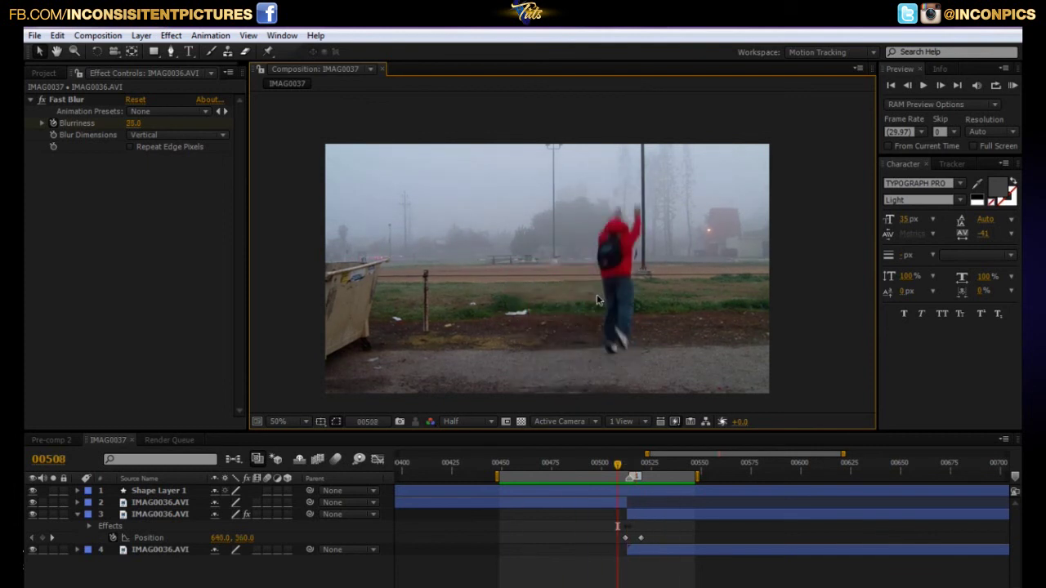
Open the Pre-comp 2 composition, fit its view up to 100% and go to frame 204 of the take-off
click(37, 441)
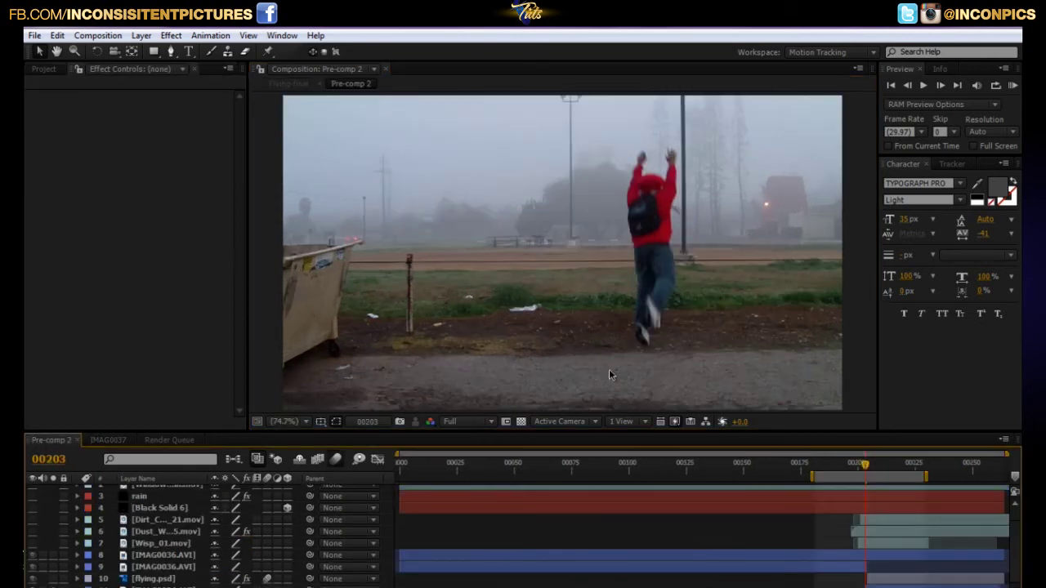
scroll(609, 372, down, 2)
drag(587, 311, 580, 275)
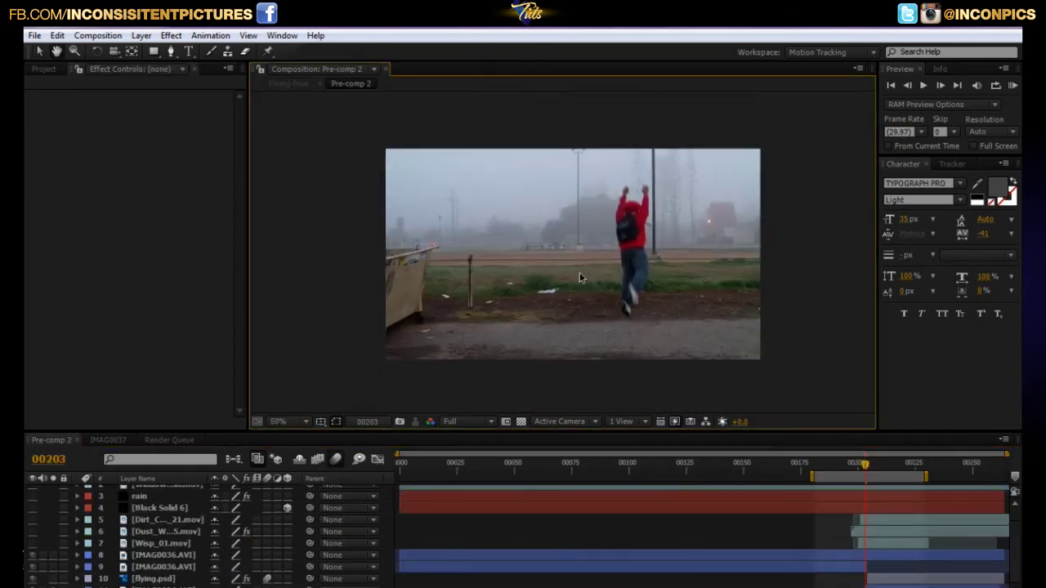
click(288, 423)
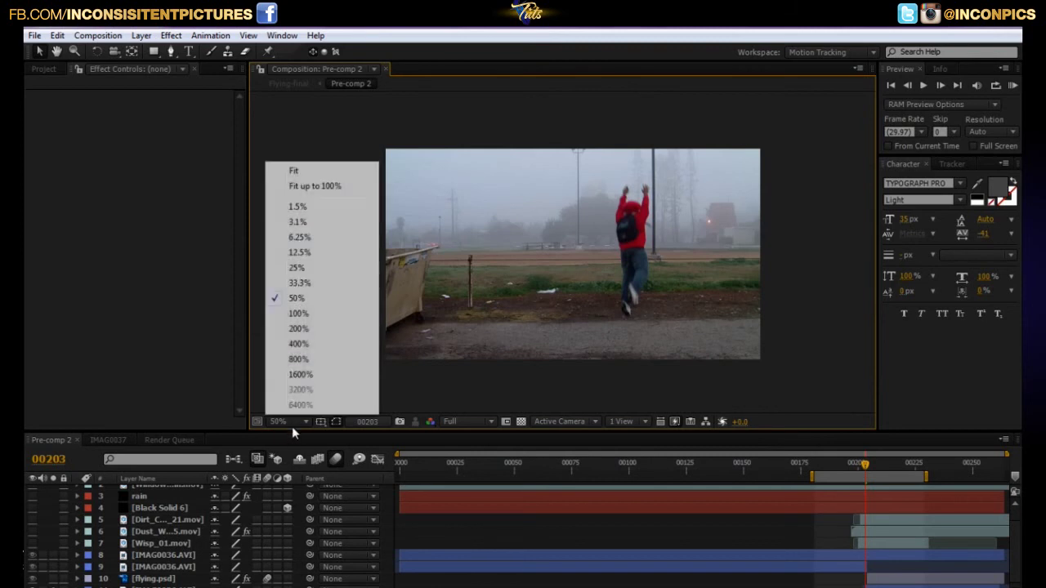
click(314, 185)
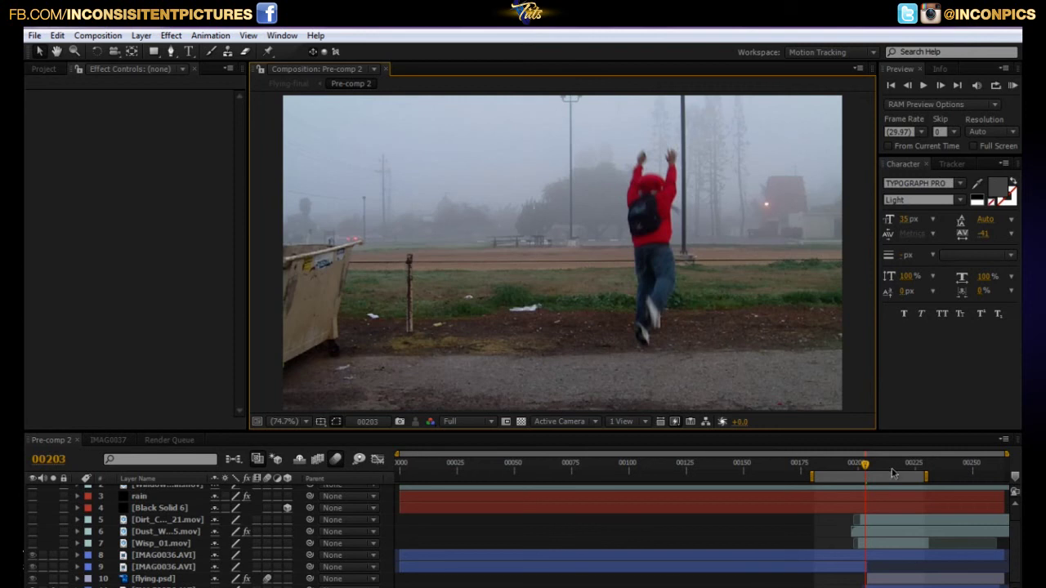
drag(864, 469, 871, 477)
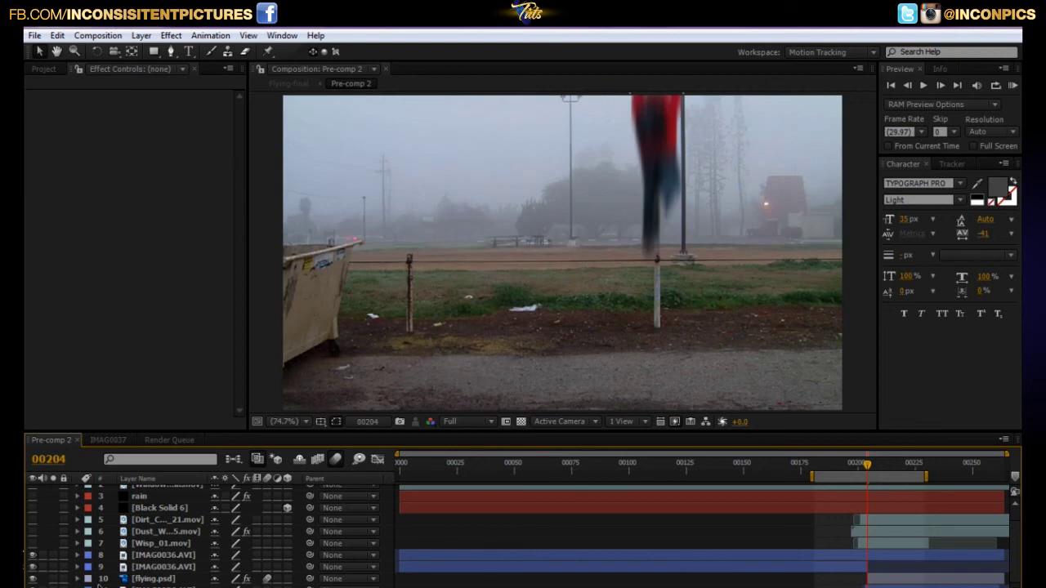
Turn off solo for layer 9 and flying.psd, and run a RAM preview of the take-off
click(53, 567)
click(53, 579)
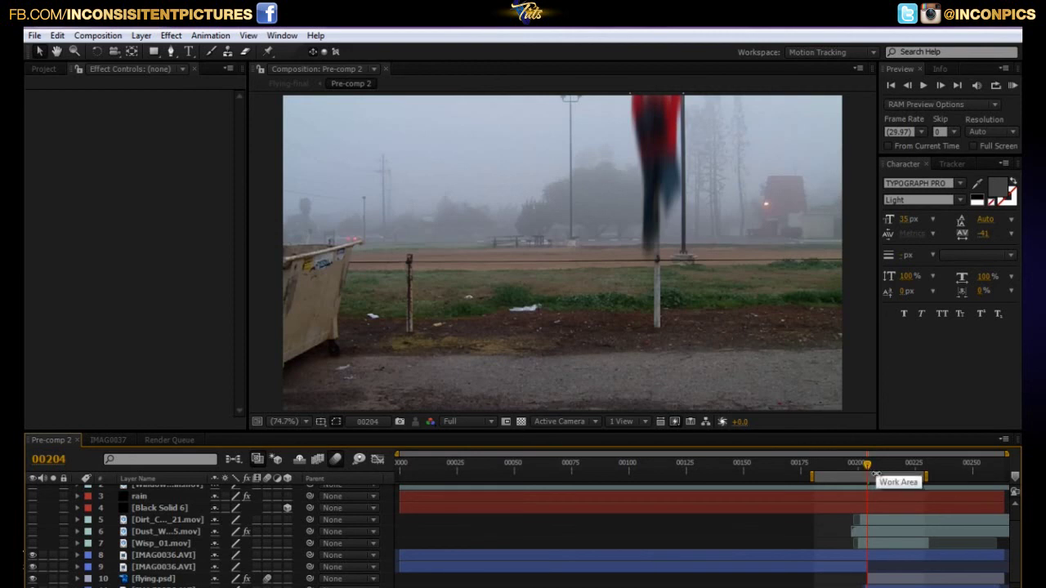
key(KP_0)
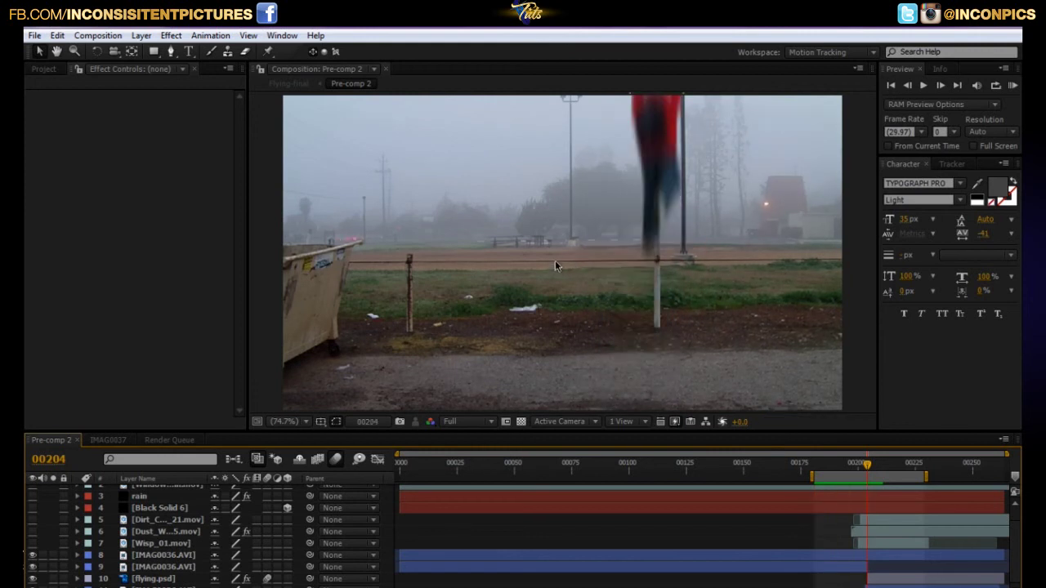
Make the Wisp_01.mov layer visible, play the take-off up to frame 211 and deselect the layer
scroll(595, 240, down, 1)
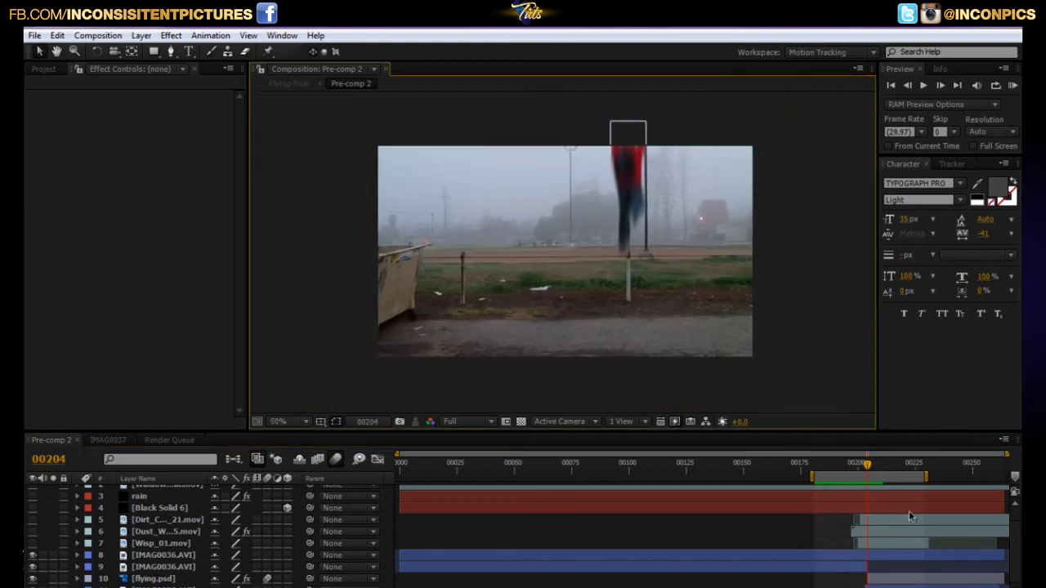
click(169, 544)
key(space)
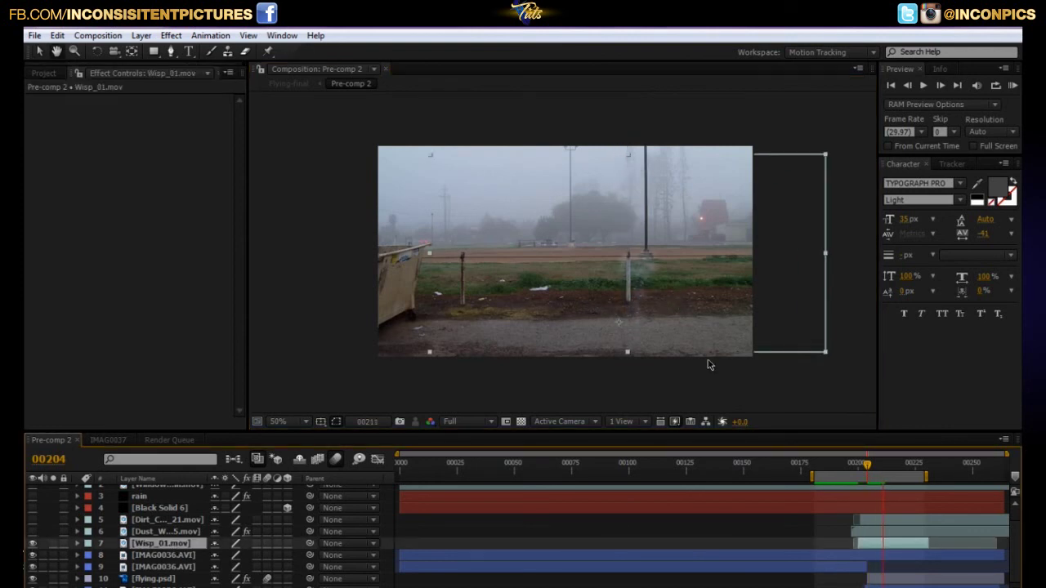
key(space)
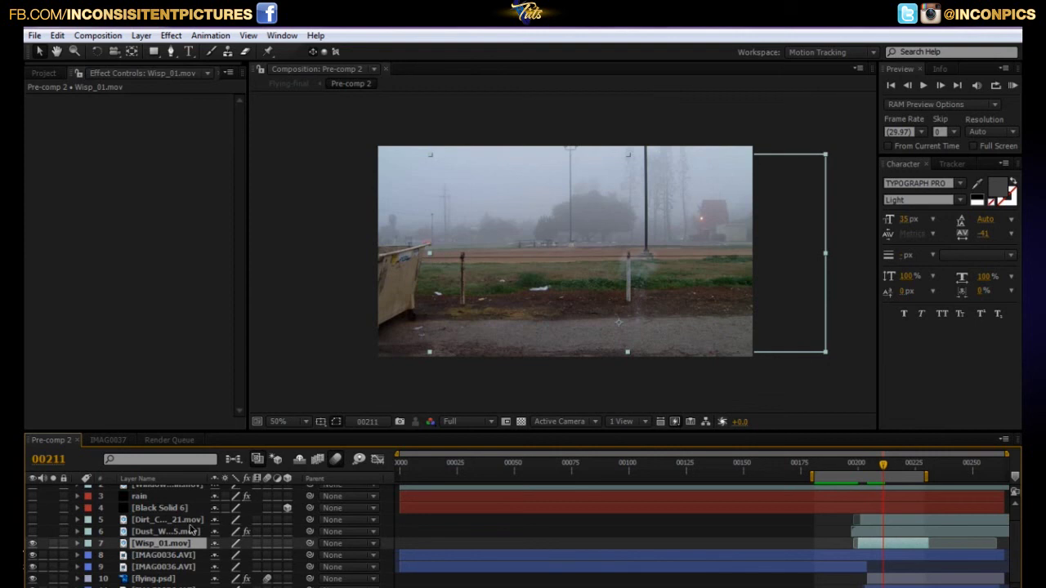
click(406, 339)
click(567, 393)
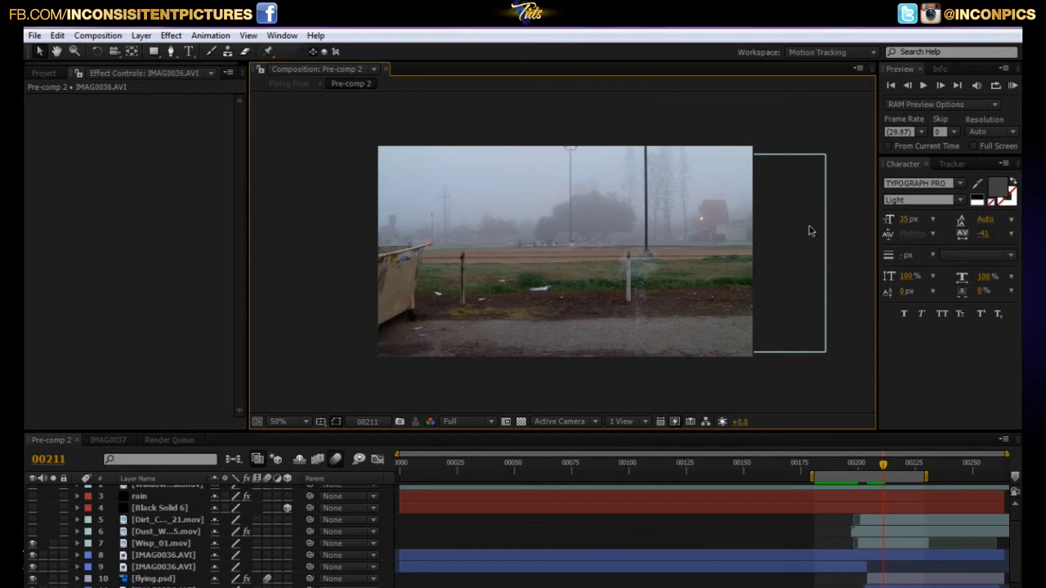
Examine how the Wisp_01.mov smoke follows the jumper's take-off between frames 198 and 213
key(period)
drag(883, 465, 853, 464)
click(161, 545)
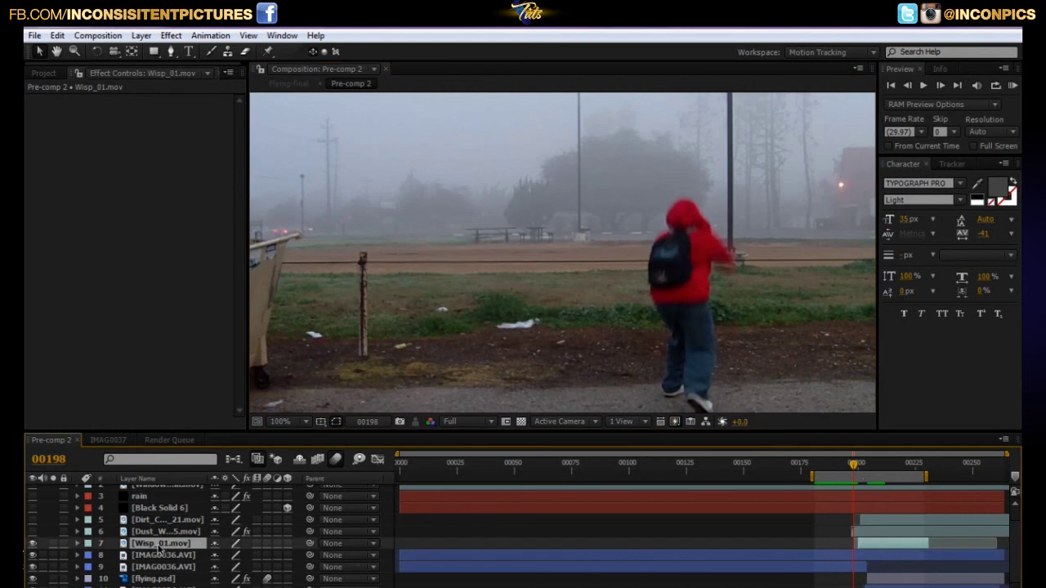
key(comma)
scroll(594, 389, down, 1)
key(period)
drag(598, 340, 575, 269)
key(space)
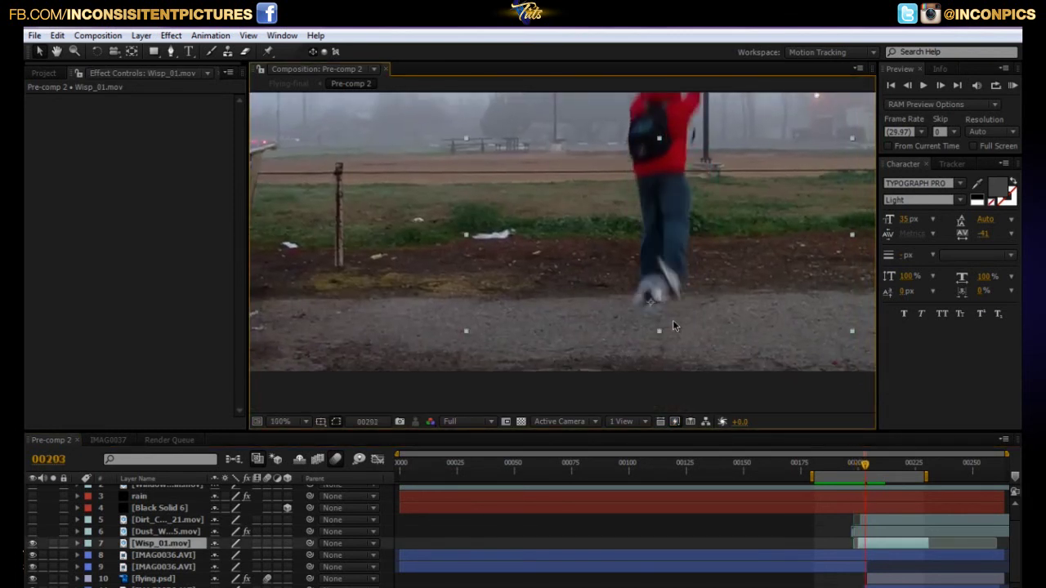
key(comma)
scroll(666, 278, up, 2)
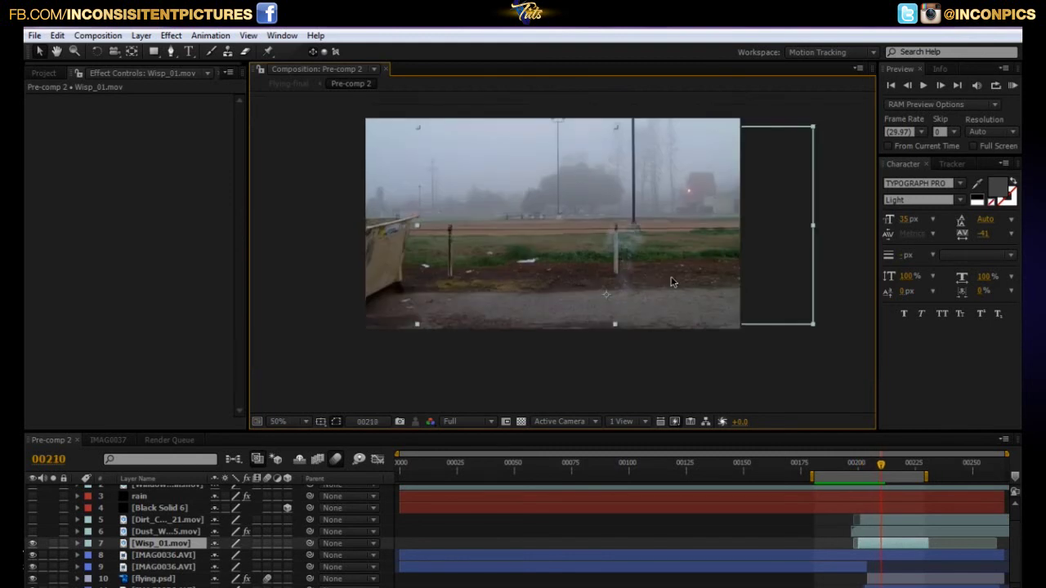
key(Page_Up)
key(Page_Up)
key(Page_Up)
key(Page_Up)
key(Page_Up)
key(Page_Up)
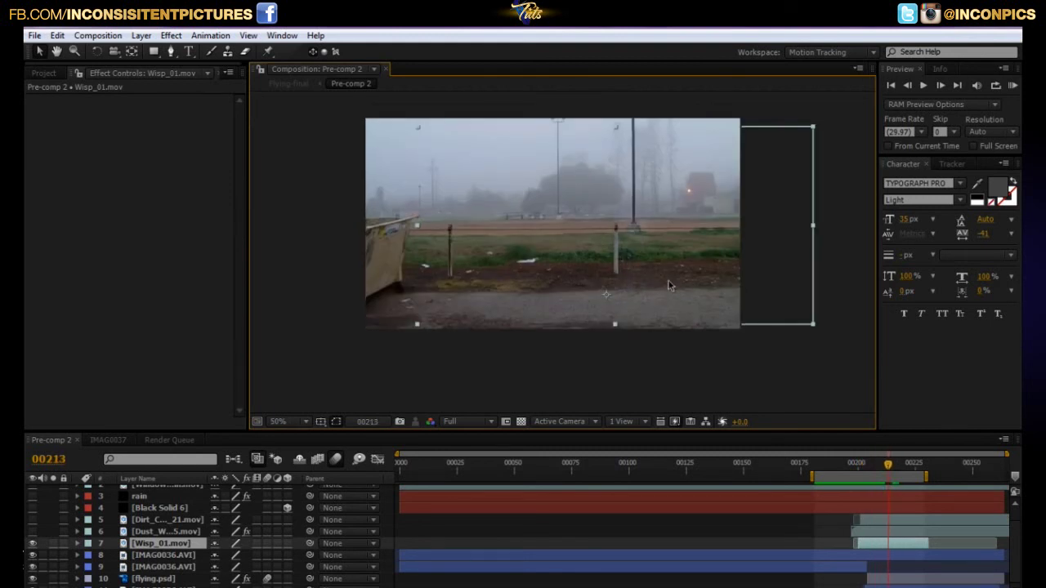
Make the Dust_Wave_05.mov layer visible and check its dust across the take-off, ending at frame 204
click(34, 533)
click(33, 531)
click(159, 531)
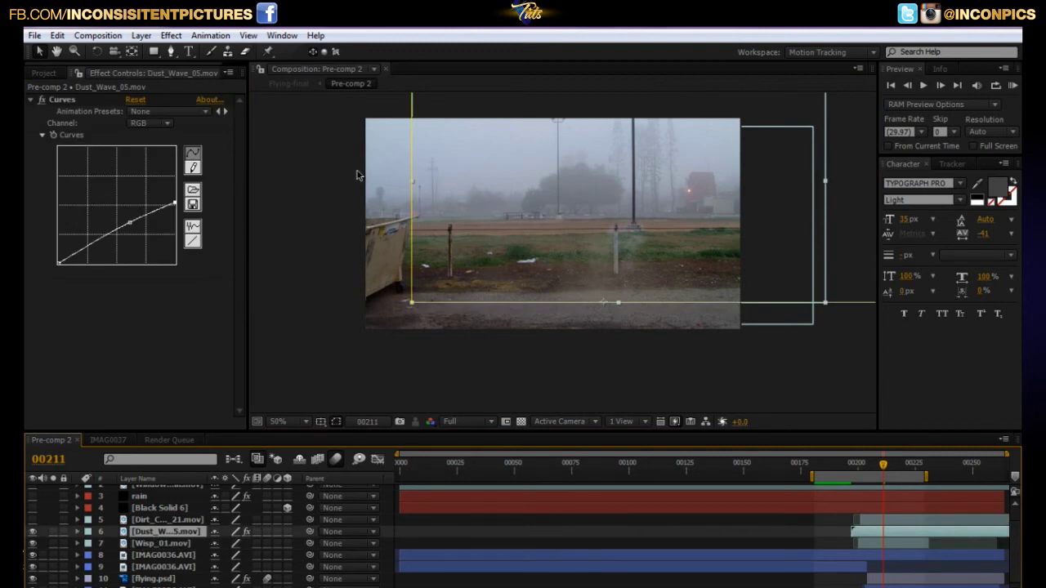
key(Page_Up)
key(Page_Up)
key(Page_Up)
key(Page_Up)
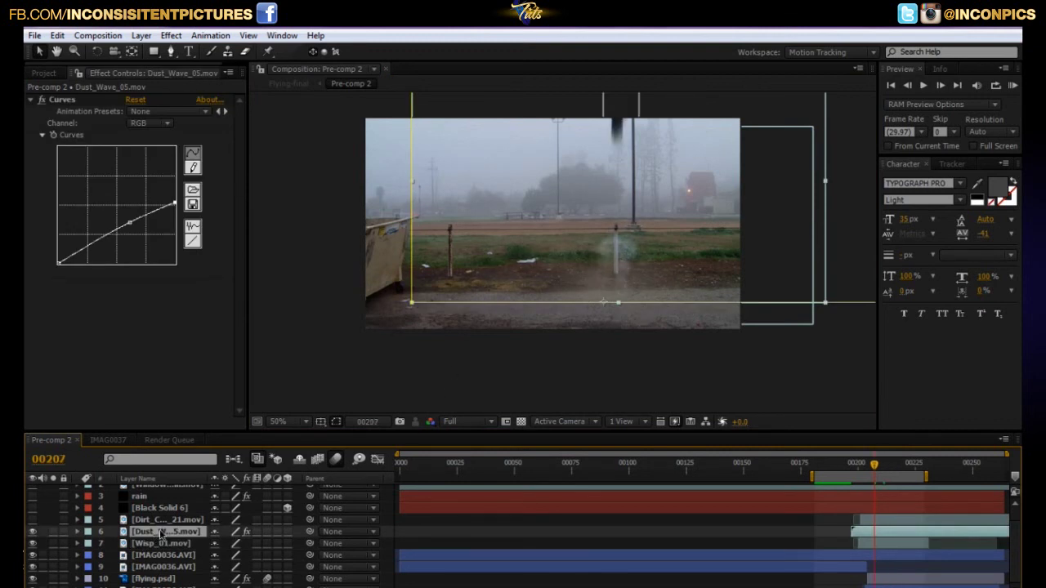
click(864, 470)
mouse_move(864, 470)
mouse_down()
mouse_move(841, 479)
mouse_move(858, 480)
mouse_up()
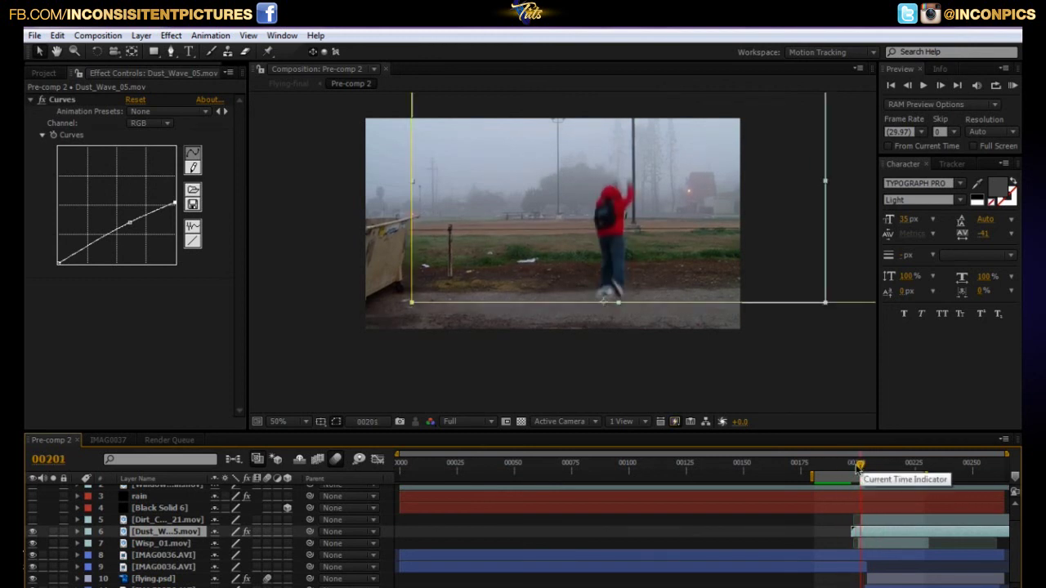
drag(856, 476, 866, 474)
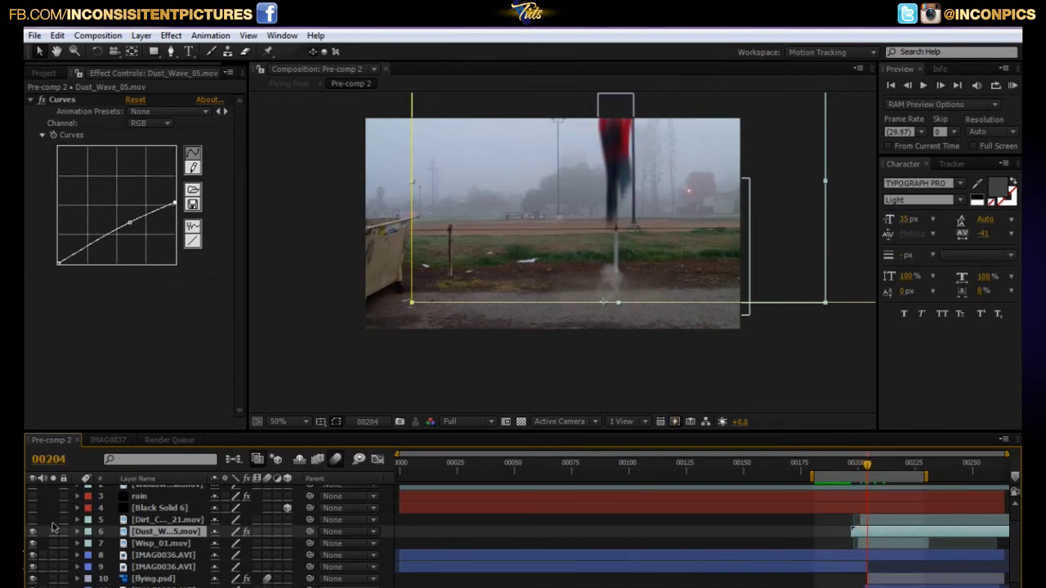
Make the Dirt_Charge_21.mov layer visible and inspect the dirt burst close up through frame 205
click(147, 520)
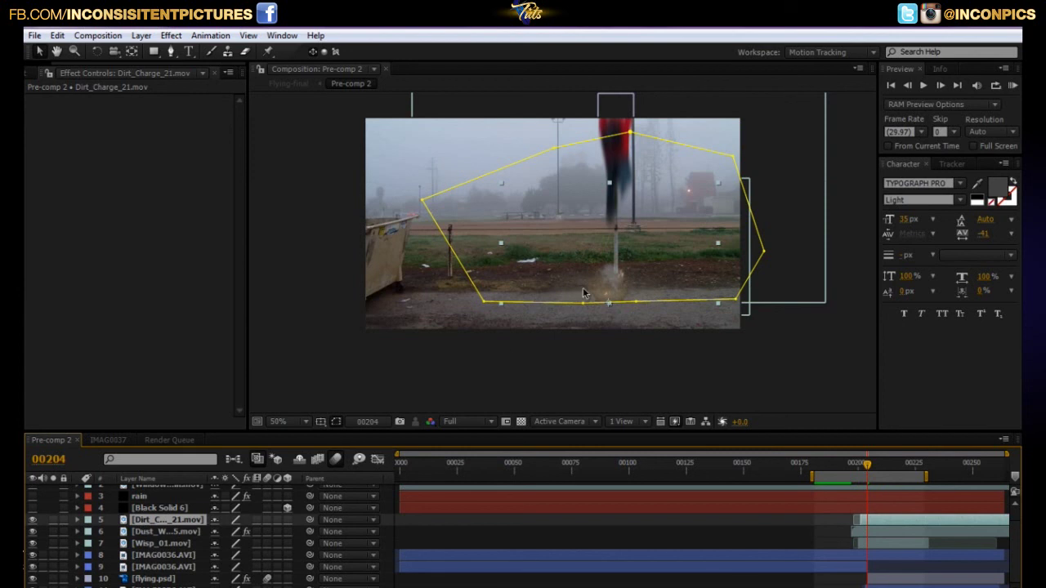
scroll(658, 310, up, 2)
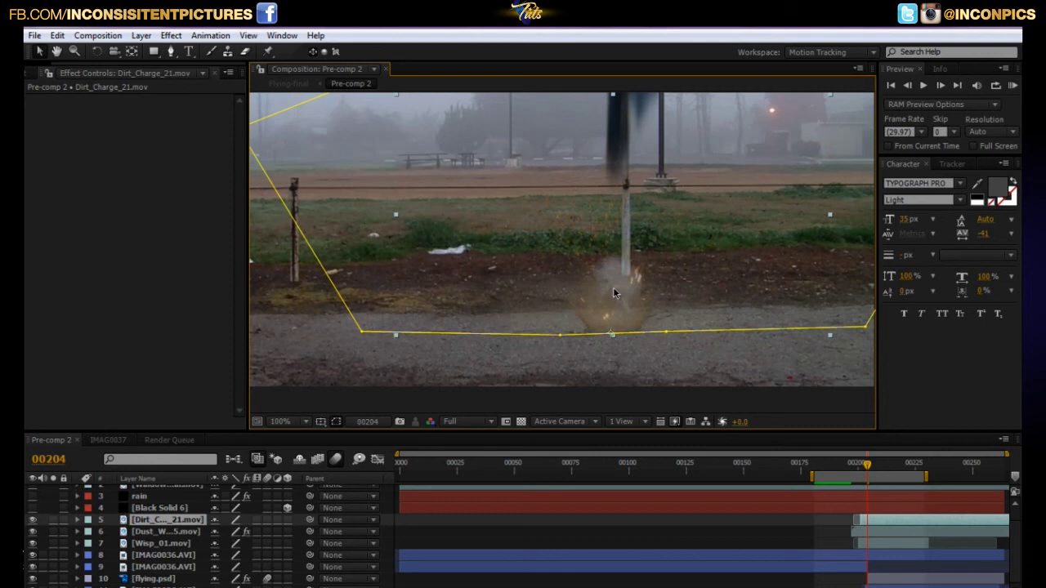
key(Page_Up)
Make the Black Solid 6 layer visible, inspect its elliptical mask on the ground and deselect it
click(149, 508)
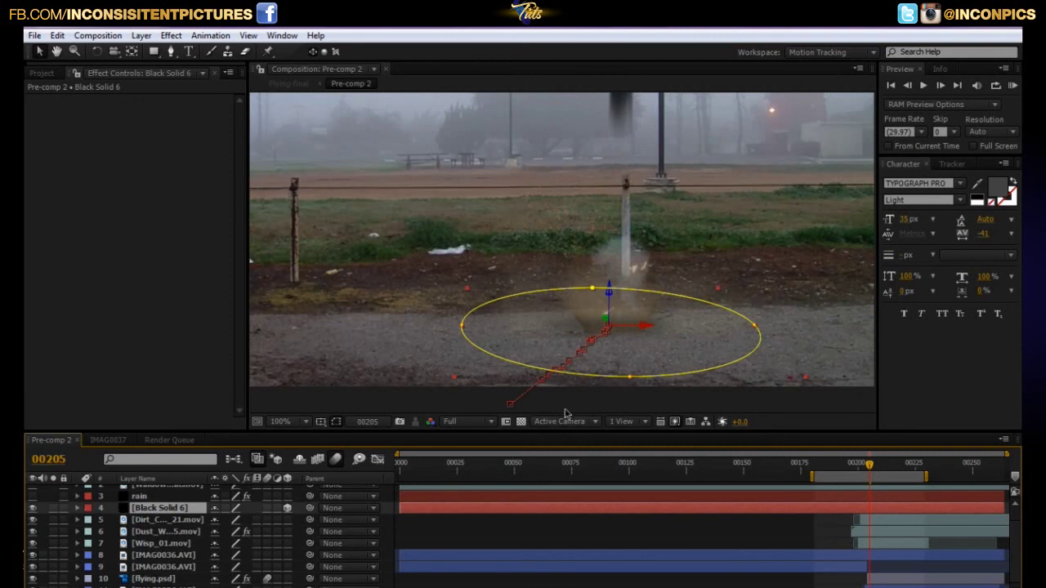
key(comma)
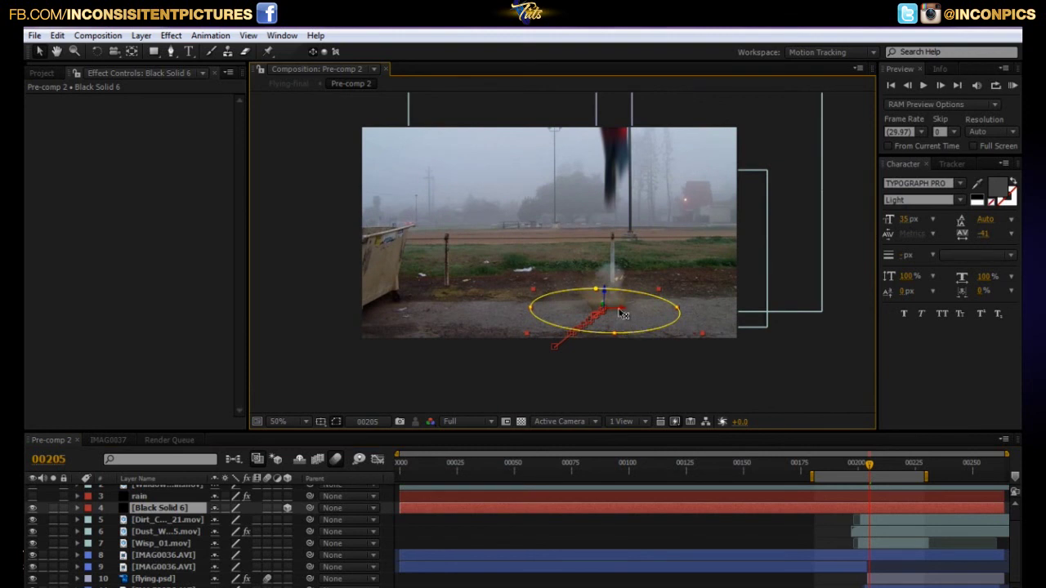
key(w)
click(616, 353)
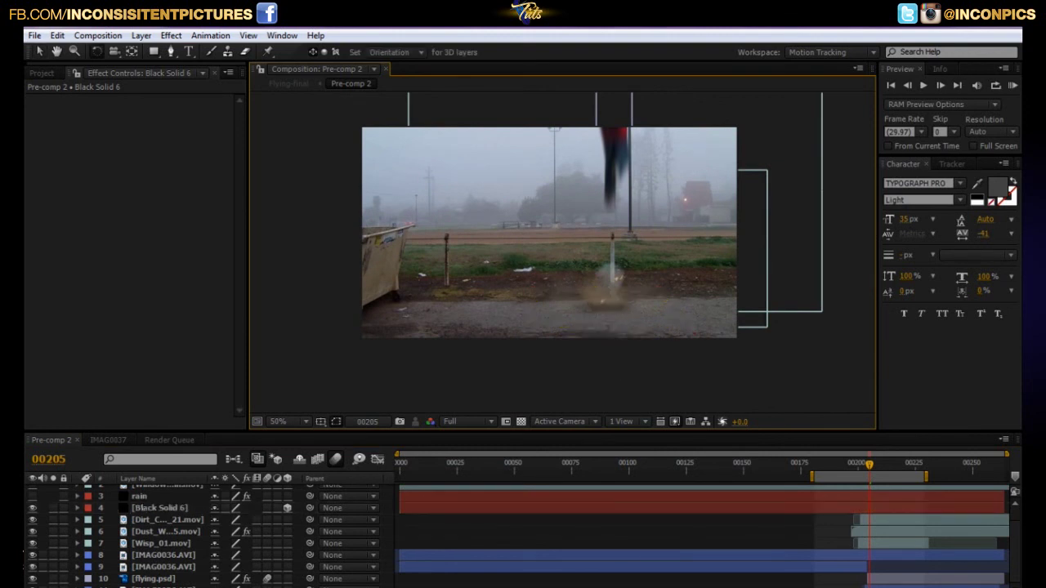
Preview the take-off with the wisp, dust, dirt and ground-shadow layers, ending at frame 213
drag(868, 472, 837, 478)
key(space)
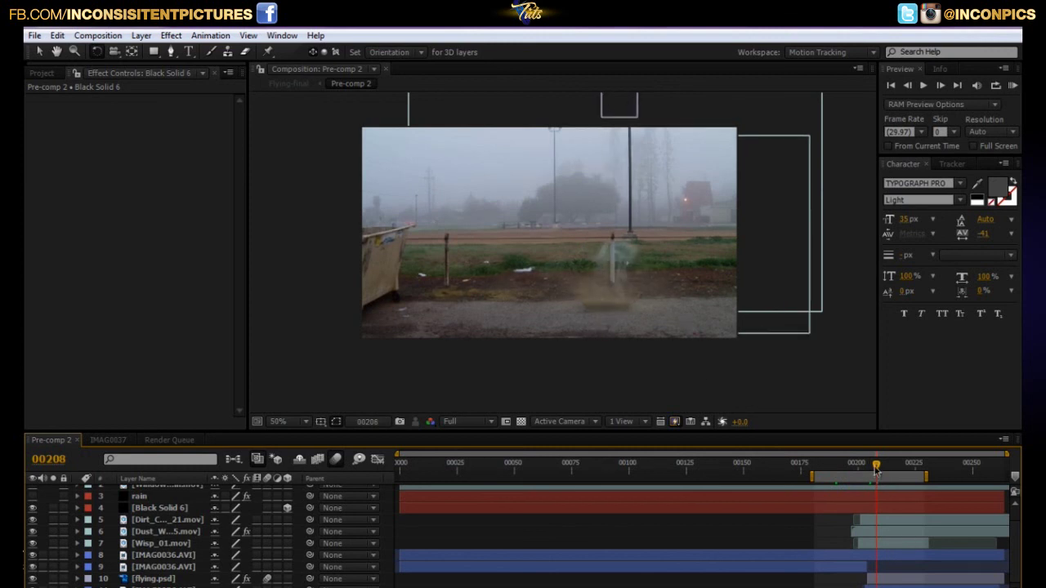
mouse_move(875, 470)
mouse_down()
mouse_move(857, 473)
mouse_move(887, 476)
mouse_up()
Make the rain layer visible, zoom in to 100% and examine its CC Rain settings
scroll(36, 525, up, 2)
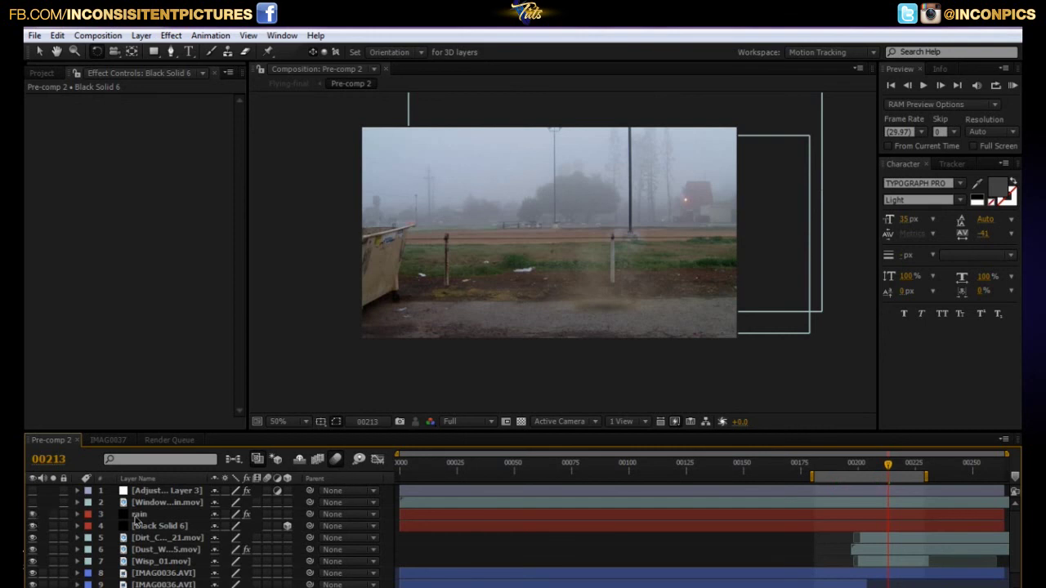
click(139, 514)
key(/)
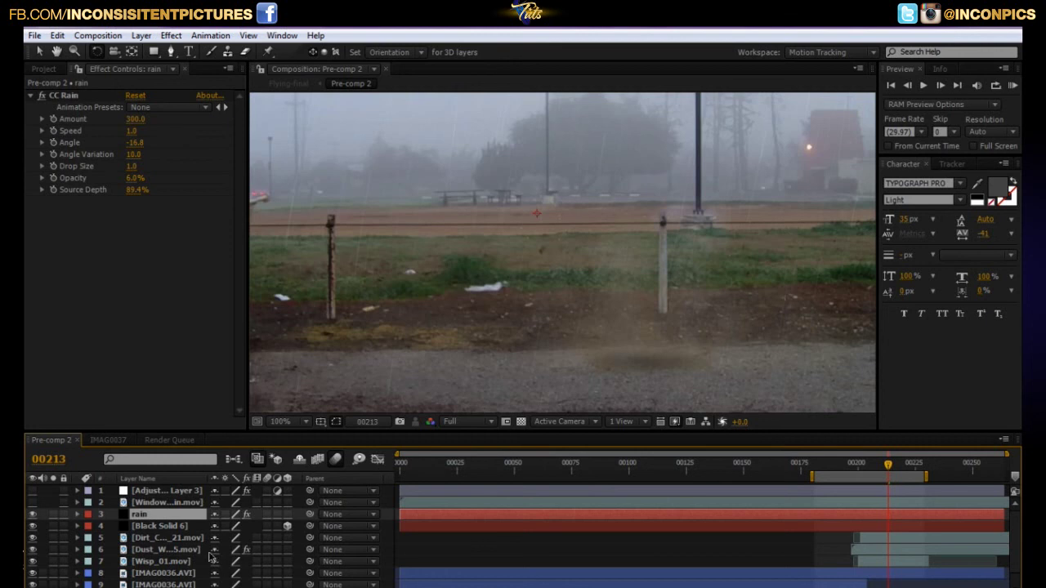
right_click(186, 523)
click(144, 338)
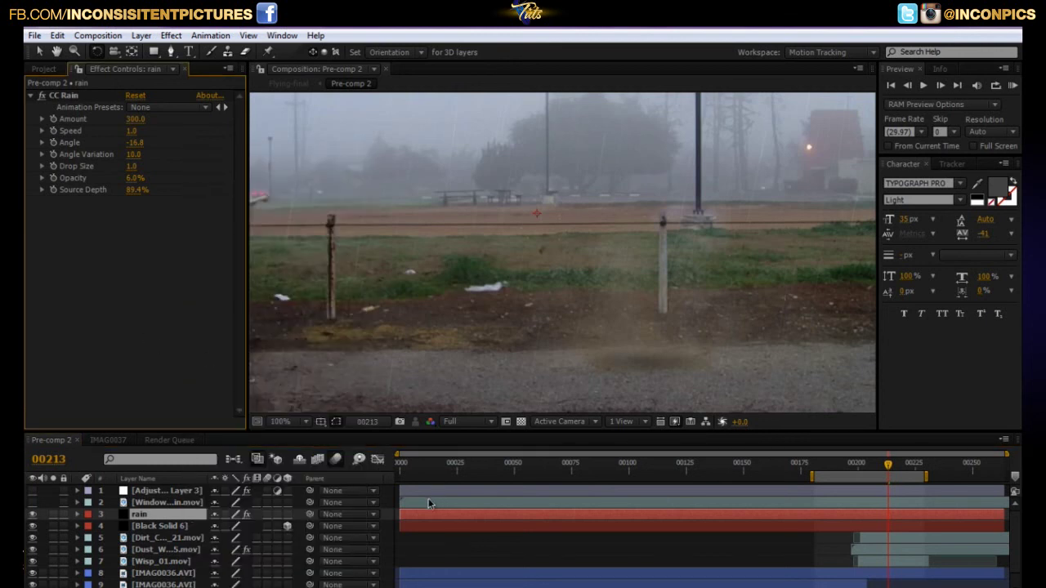
Create a new black solid at composition size above the other layers
key(ctrl+y)
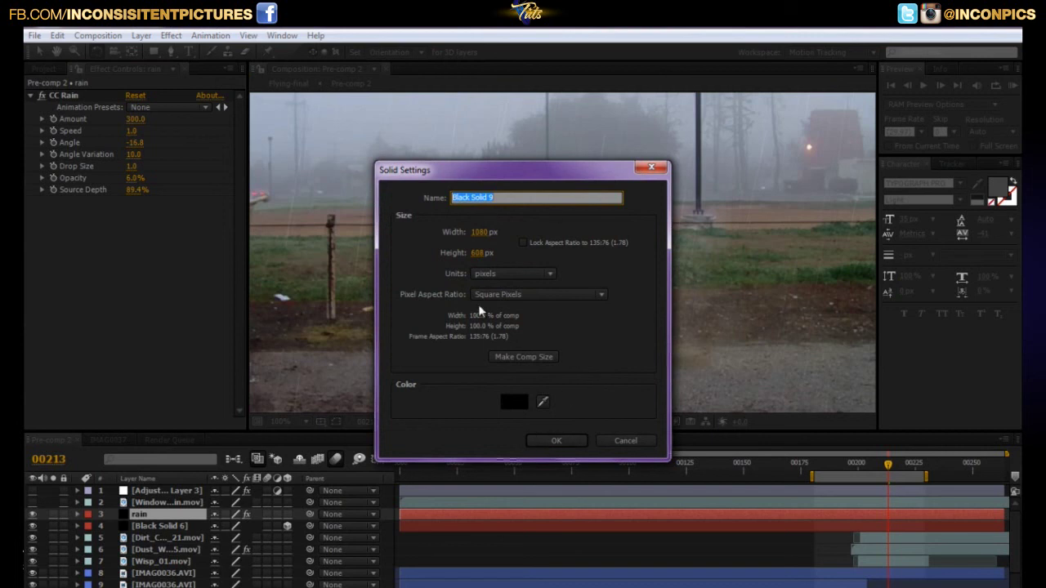
click(516, 358)
click(557, 442)
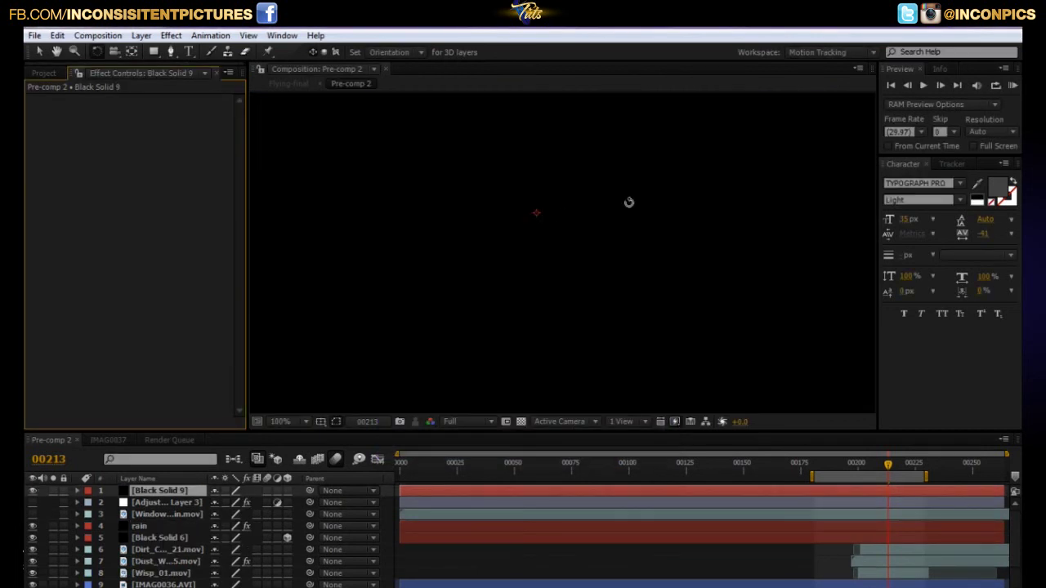
right_click(551, 392)
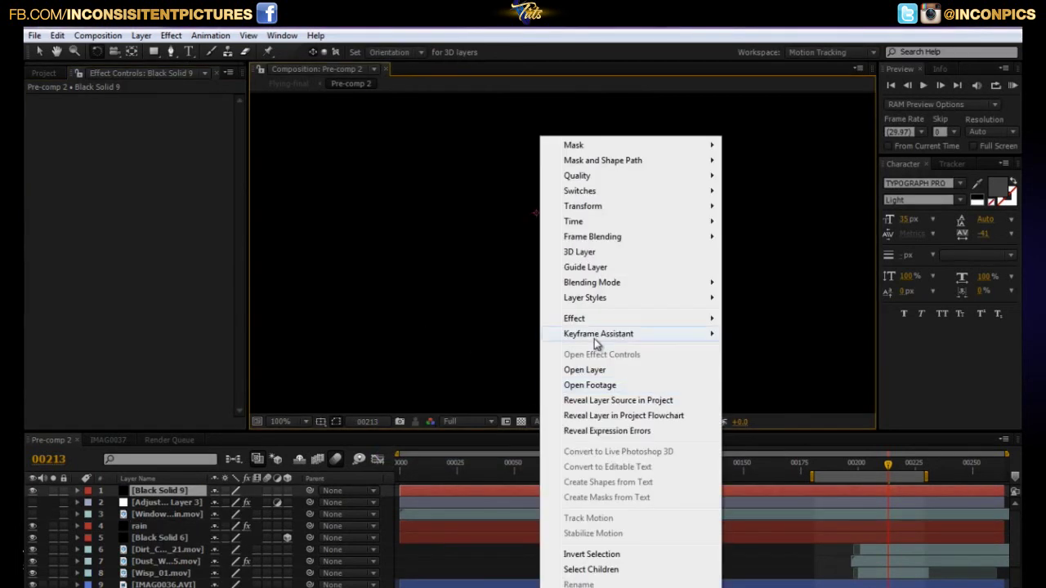
mouse_move(584, 320)
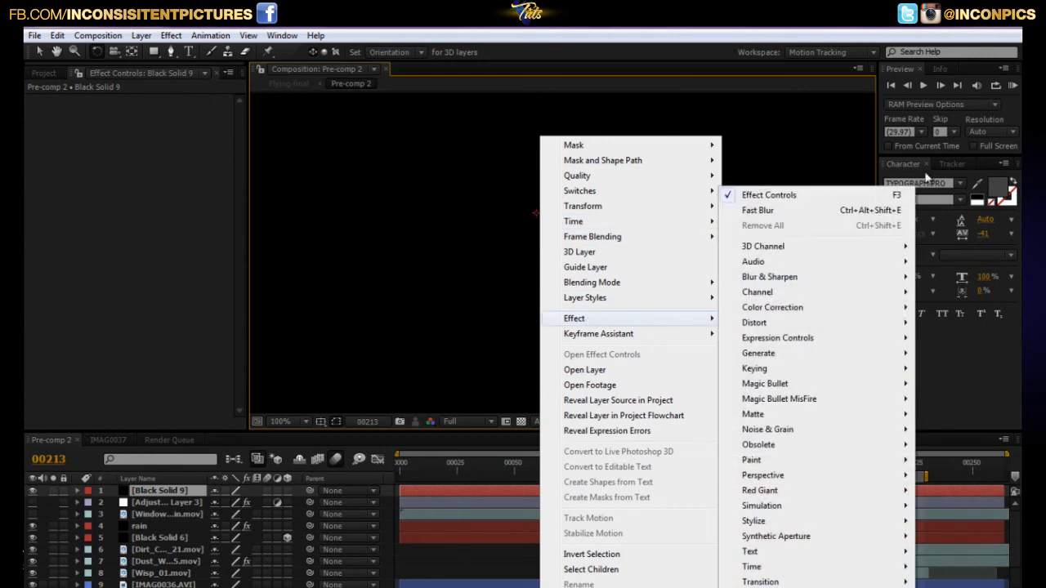
click(918, 163)
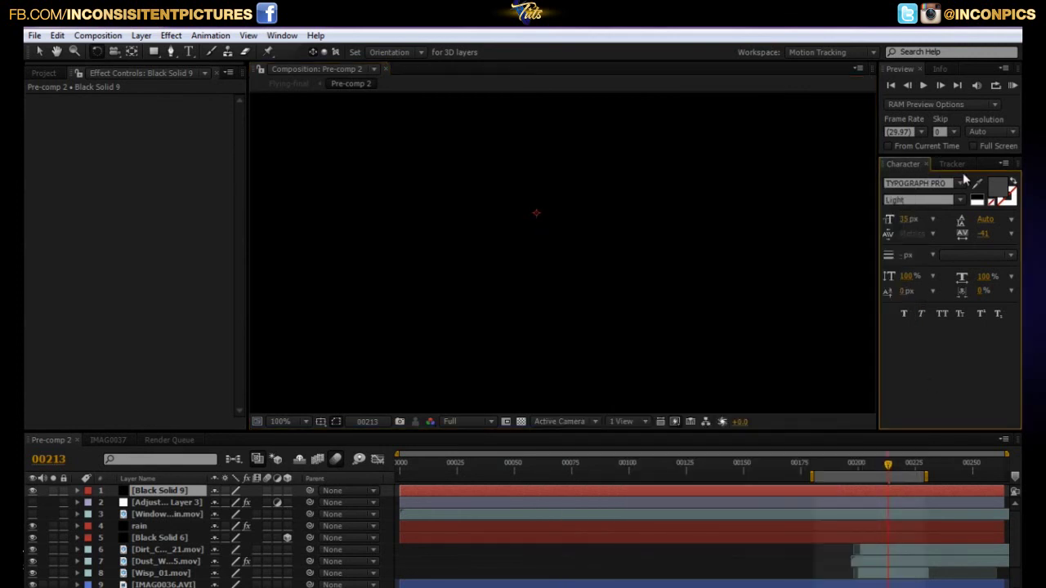
Find the CC Rain effect among the effects and presets and apply it to the new black solid
click(281, 36)
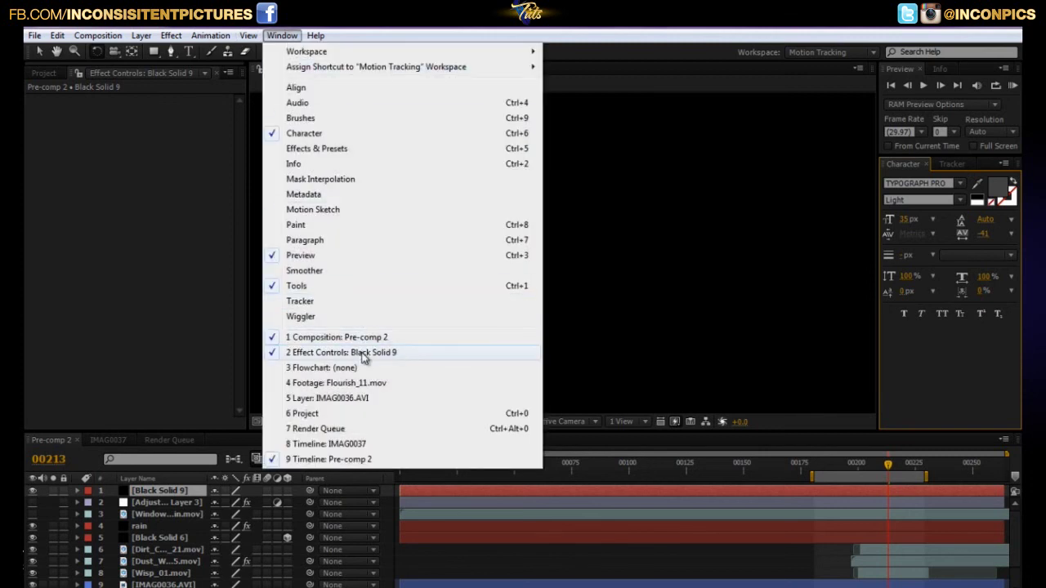
click(342, 149)
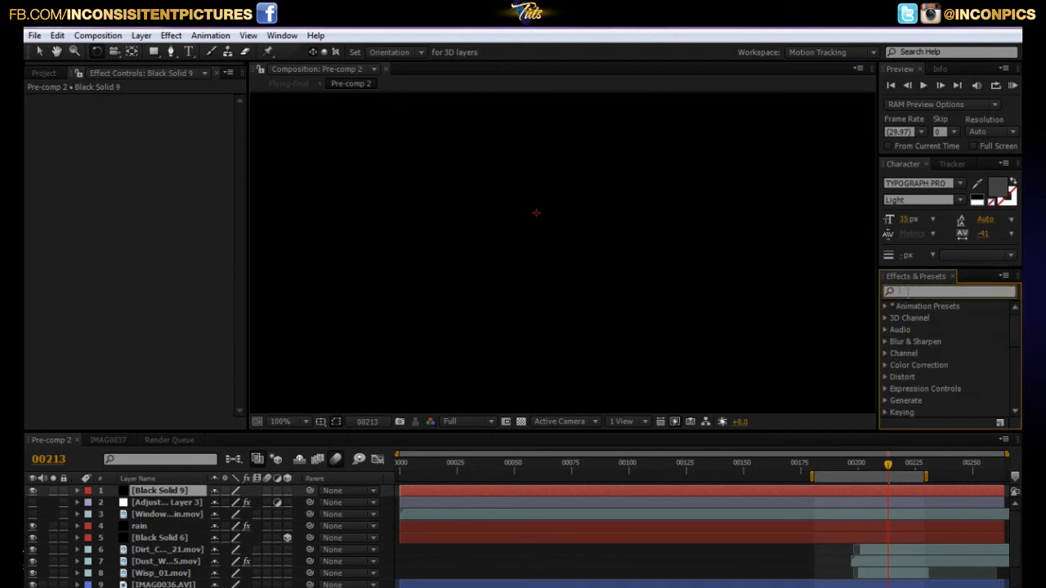
text(cc ra)
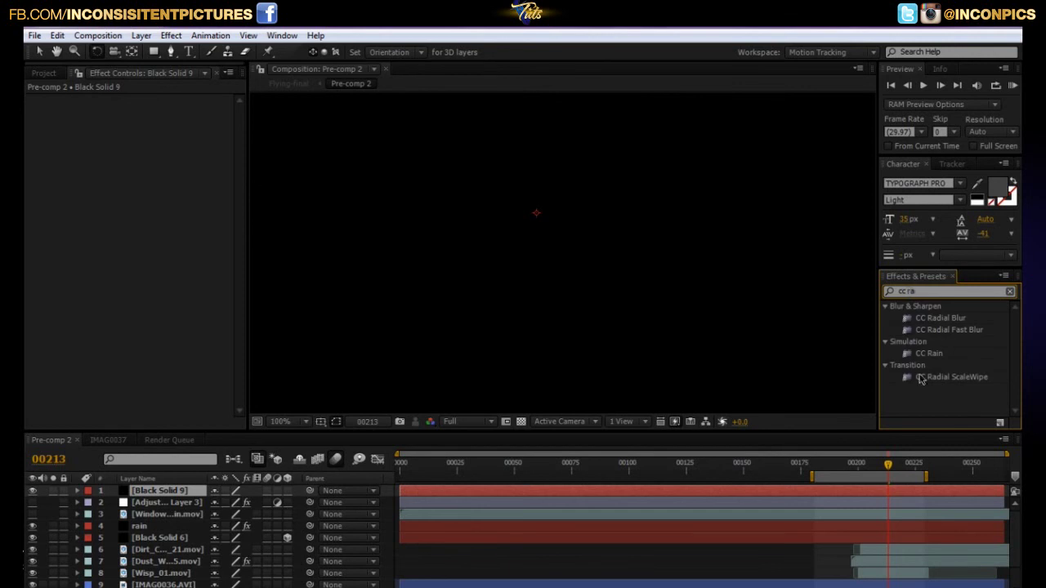
double_click(928, 353)
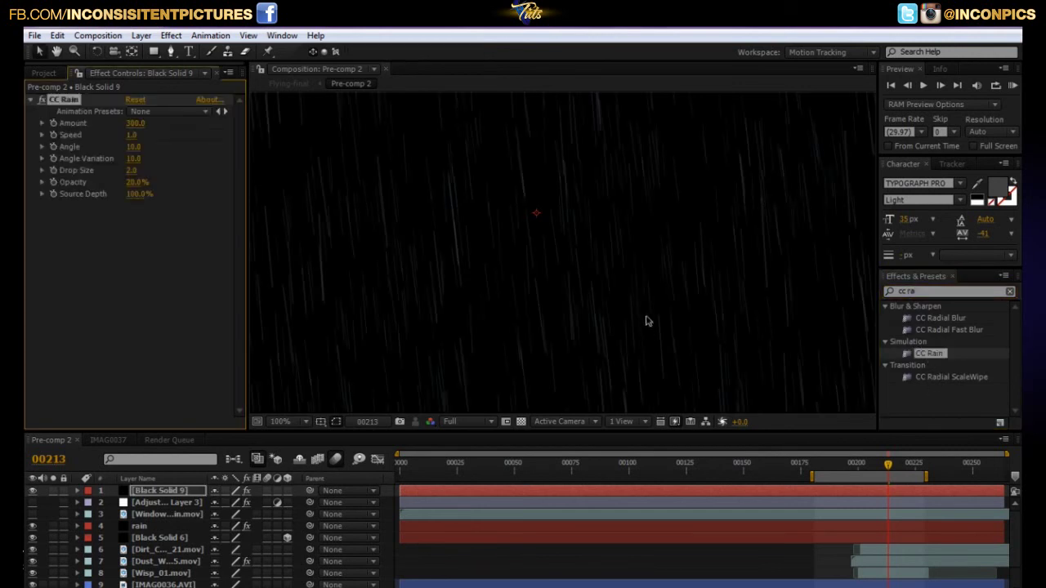
scroll(658, 298, down, 4)
scroll(624, 284, up, 4)
scroll(624, 284, down, 2)
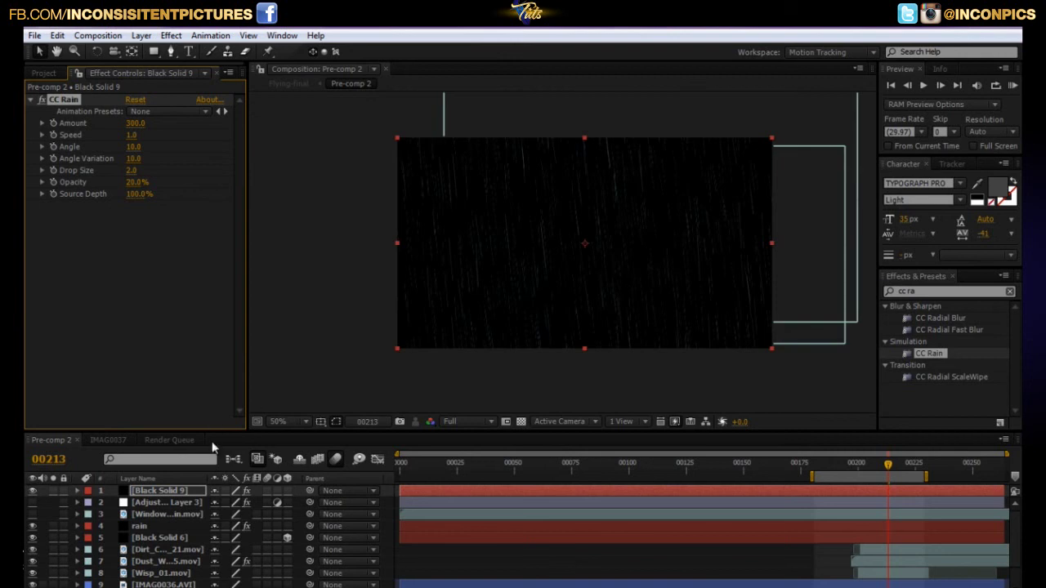
Set the new solid's blending mode to Screen and increase its CC Rain amount
click(181, 490)
key(F4)
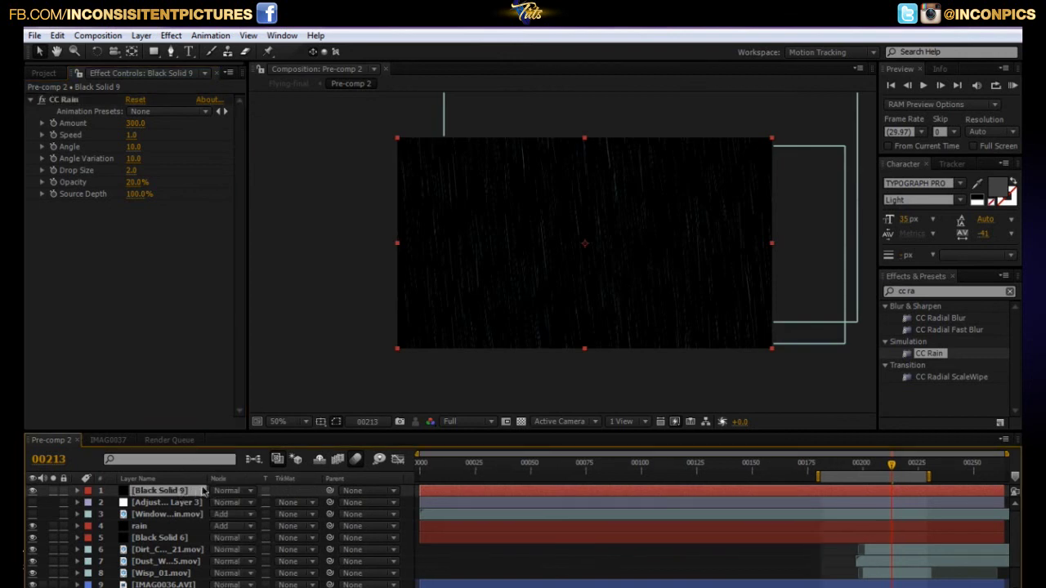
click(253, 494)
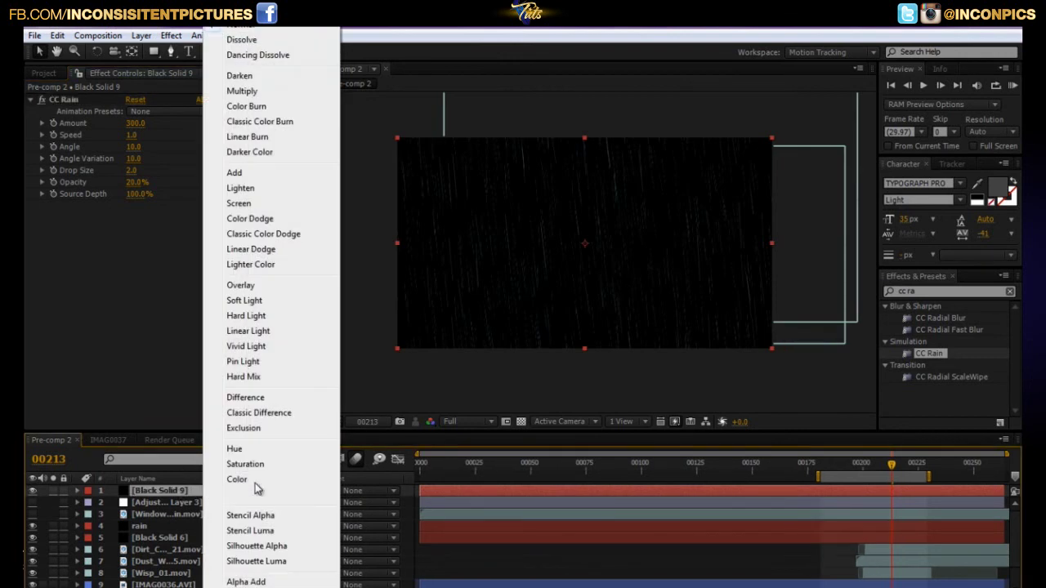
click(239, 204)
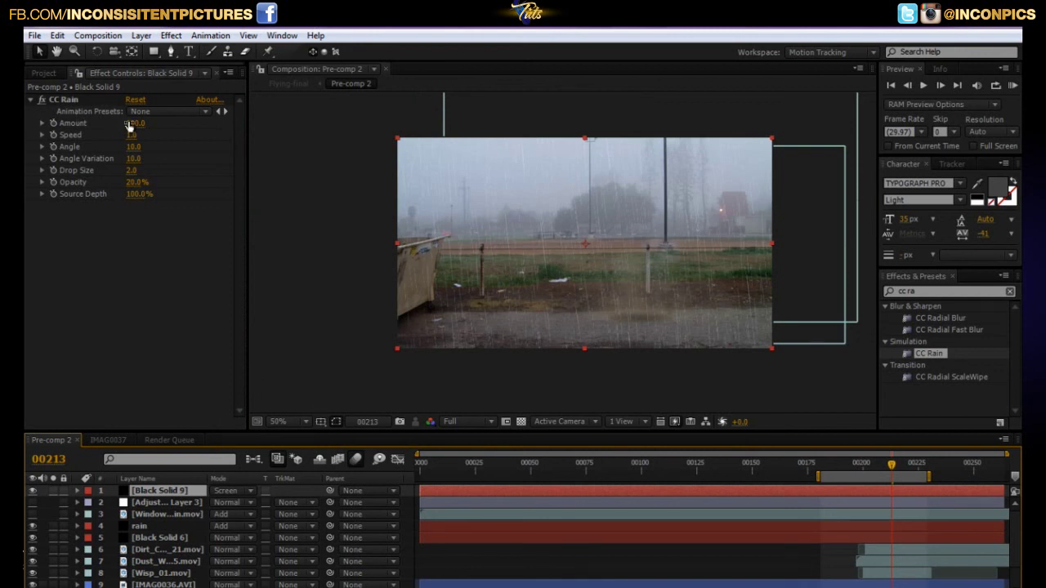
drag(132, 125, 191, 128)
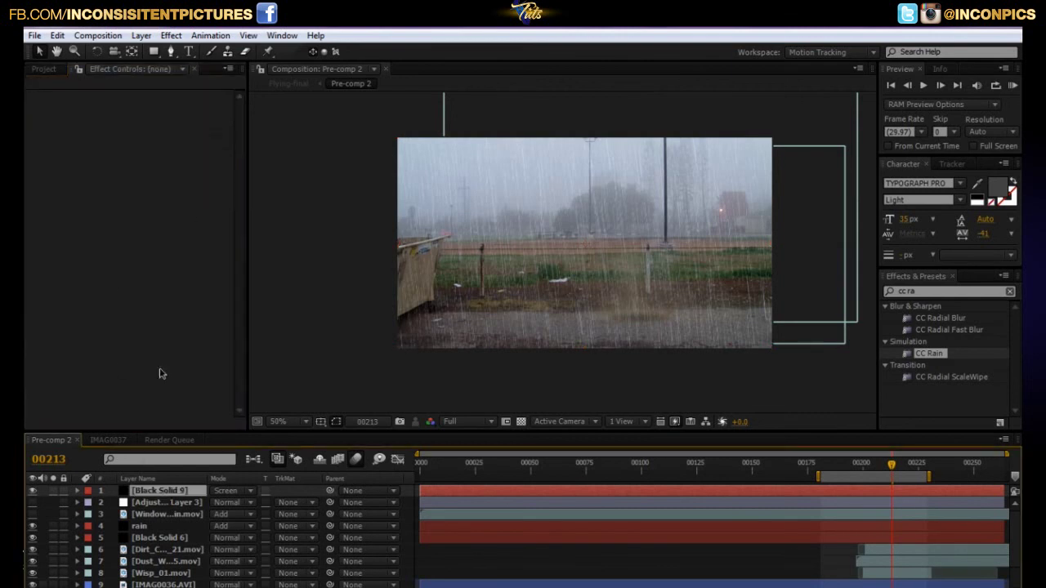
Delete the extra CC Rain solid, then make the Window_Rain.mov layer visible and select it
key(Delete)
click(32, 504)
click(162, 504)
Examine the Window_Rain.mov drops over the scene at 100% and 50%, and display the project's footage list
scroll(553, 338, up, 1)
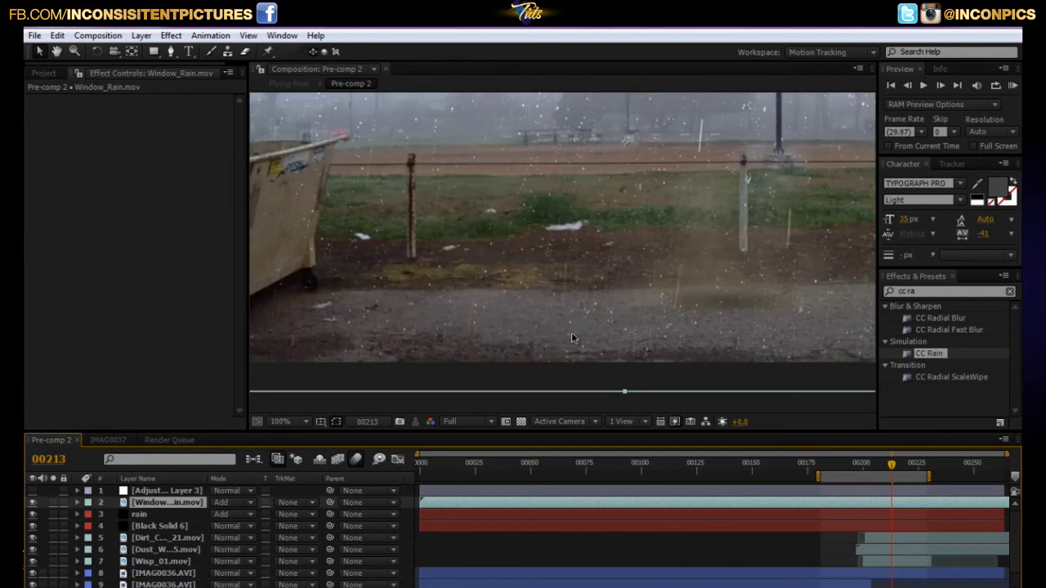
drag(569, 324, 618, 362)
scroll(616, 342, down, 1)
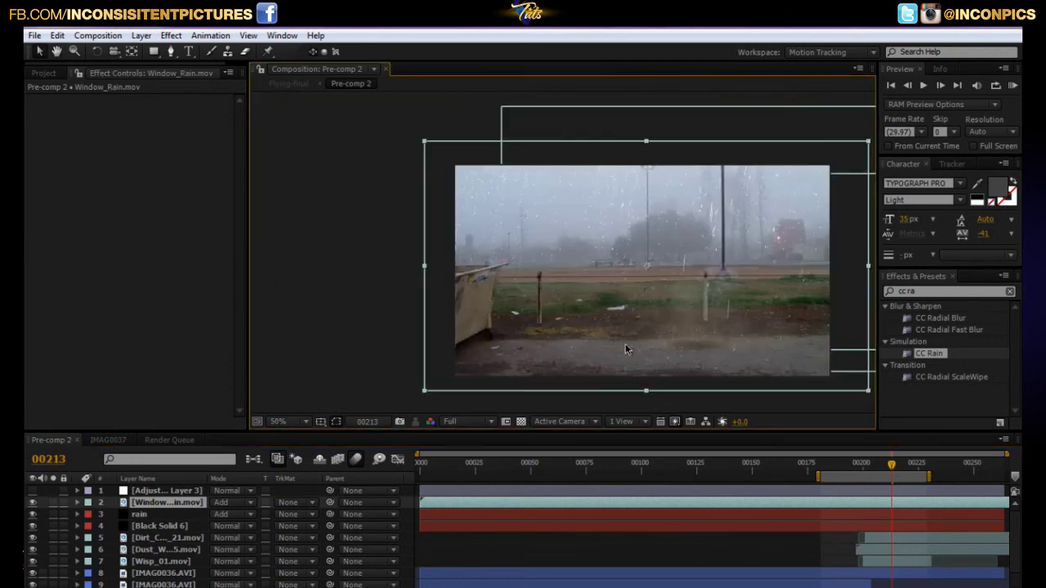
drag(637, 324, 534, 285)
click(166, 507)
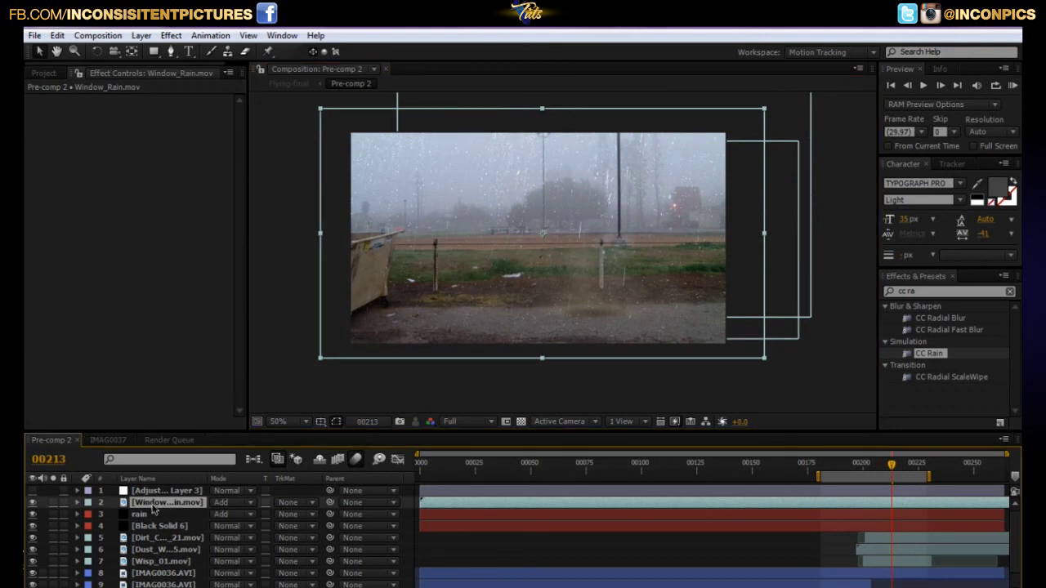
click(37, 74)
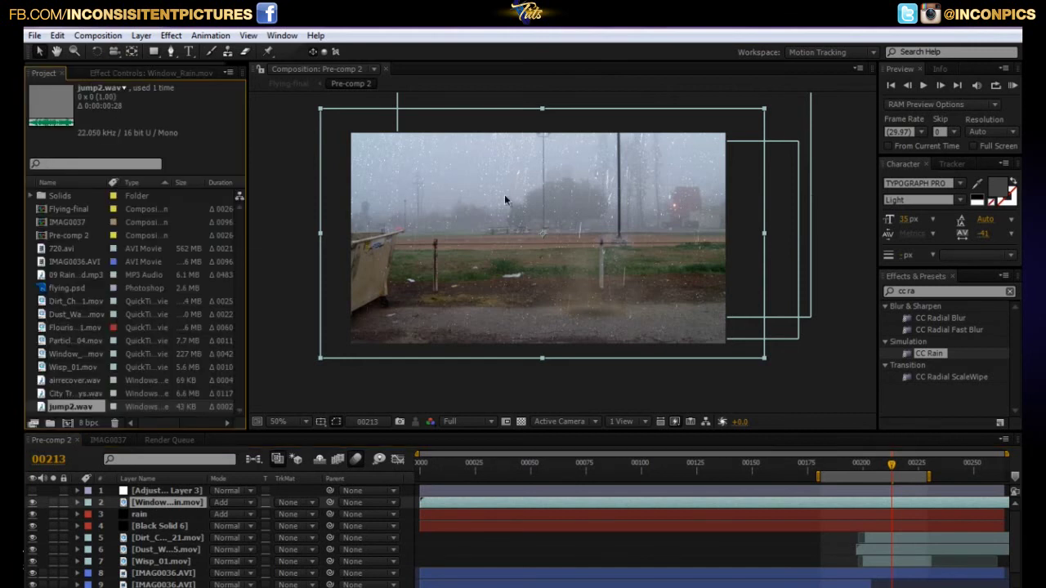
Make Adjustment Layer 3 visible and show its Colorista settings with all three color wheels in view
click(33, 492)
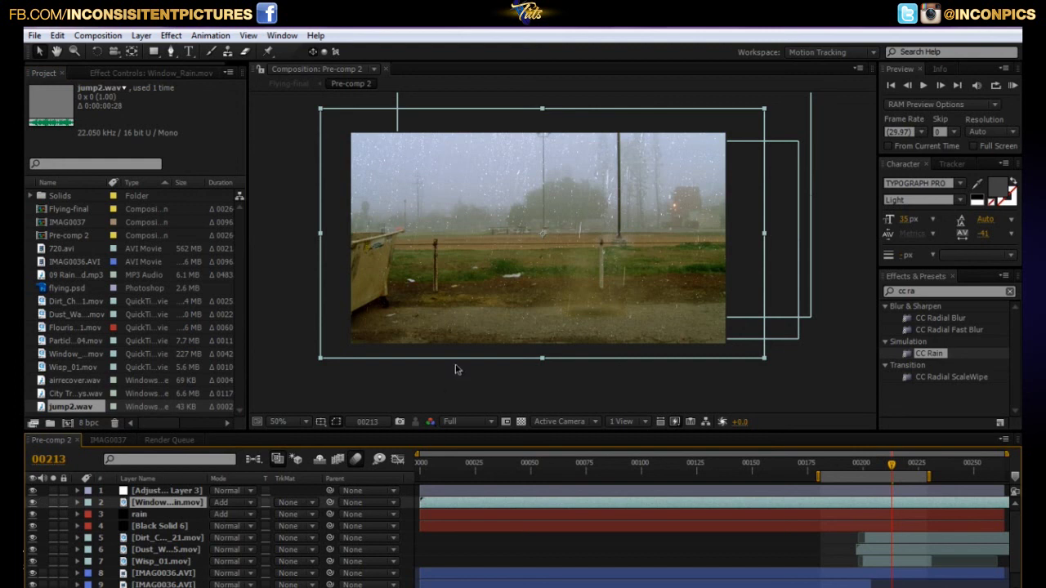
drag(454, 366, 515, 361)
click(162, 491)
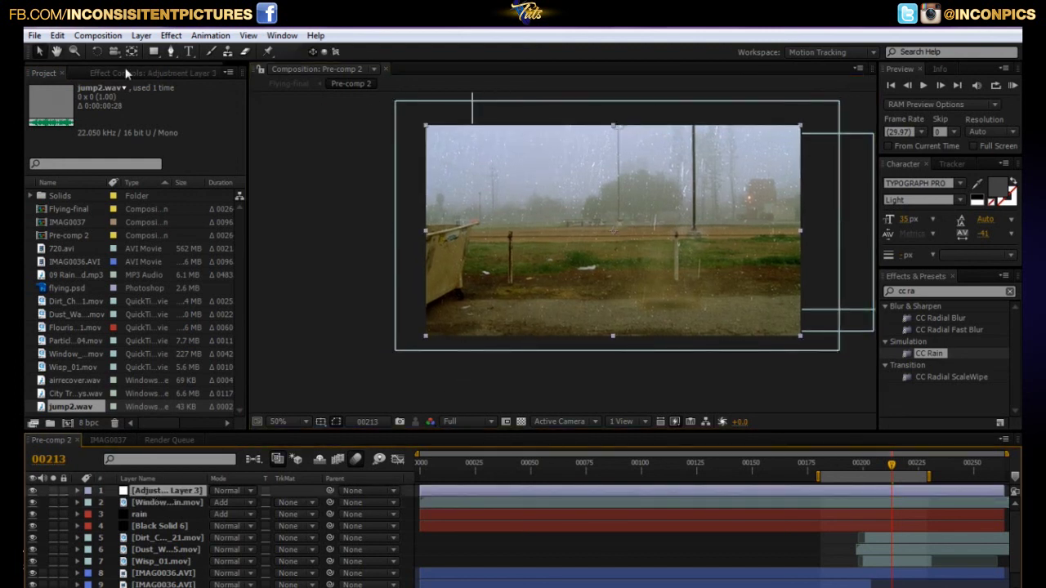
click(91, 74)
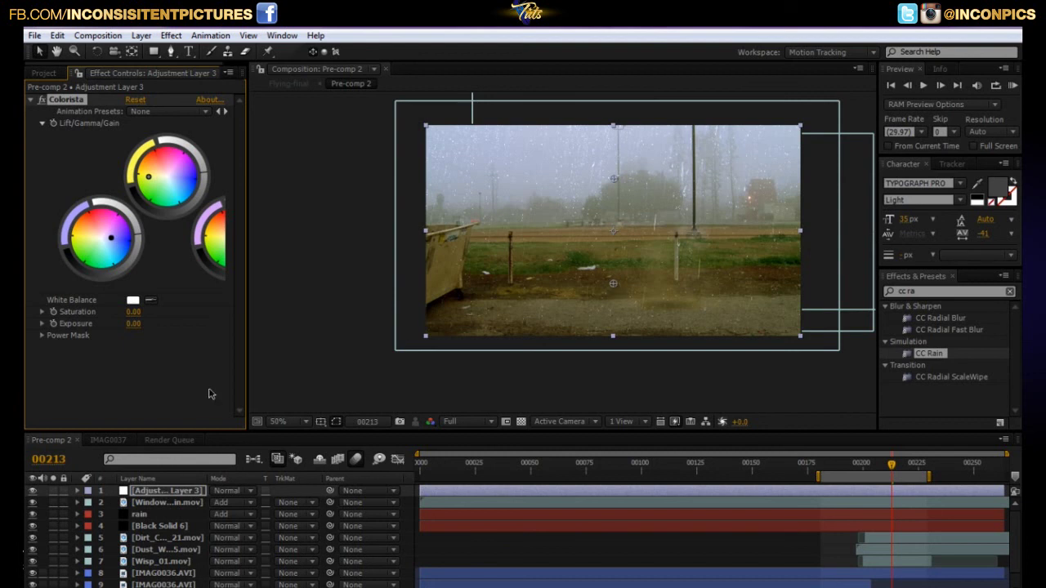
drag(247, 321, 307, 319)
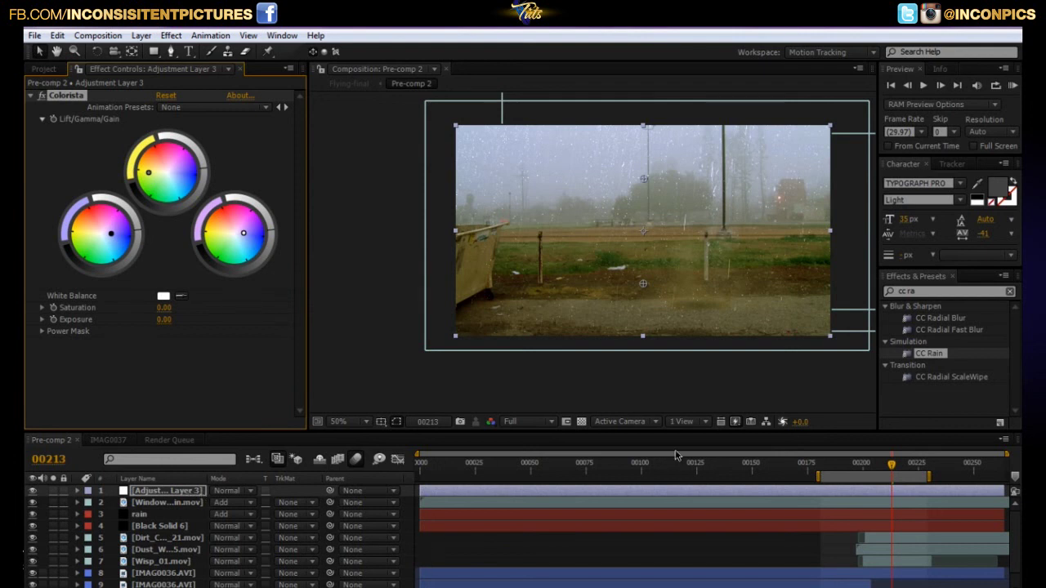
Scrub the graded take-off to frame 203, then play the rendered Flying Final movie from 00:00:07
click(863, 464)
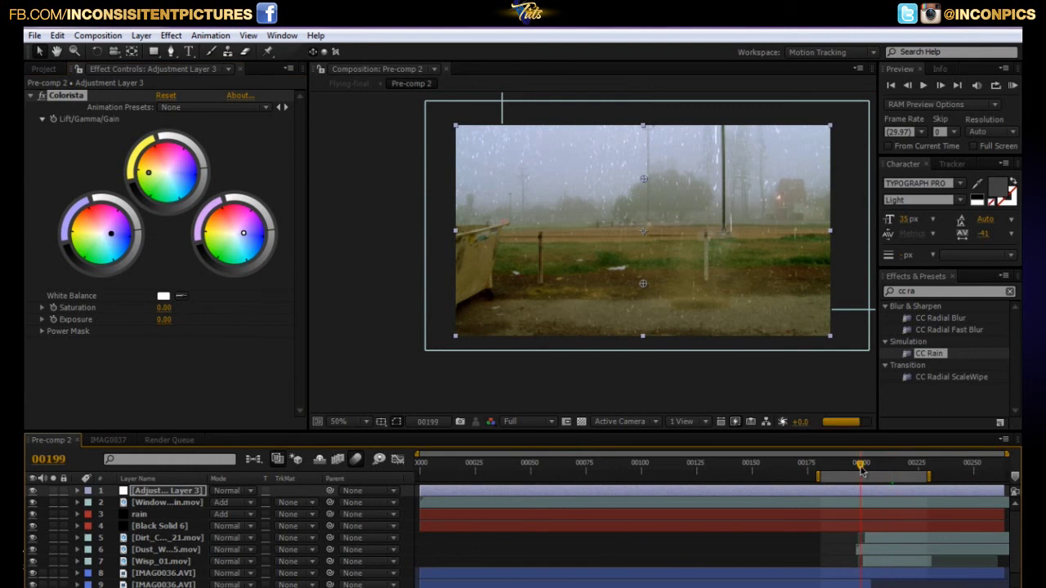
drag(864, 466, 870, 467)
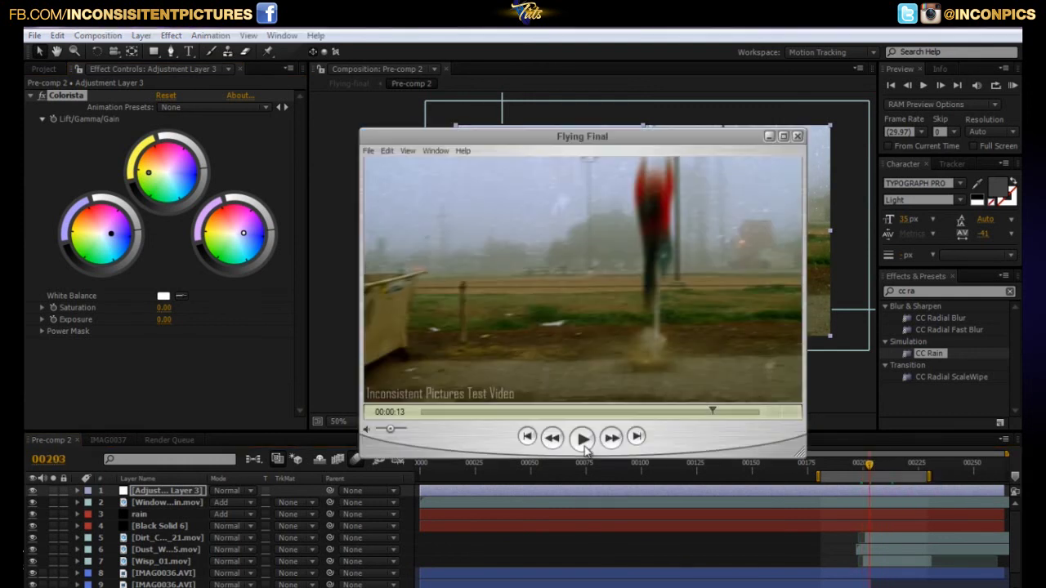
click(596, 412)
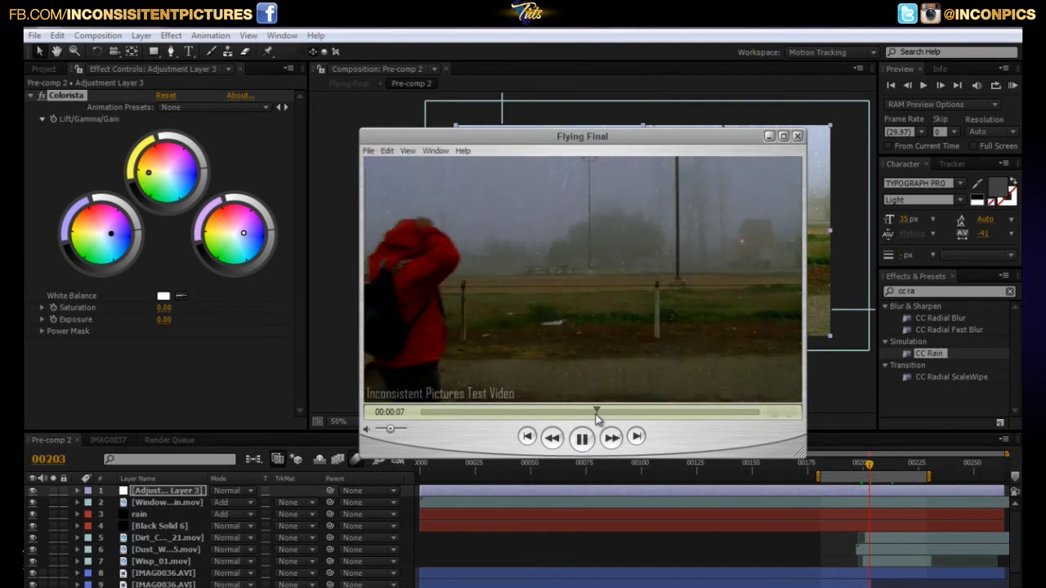